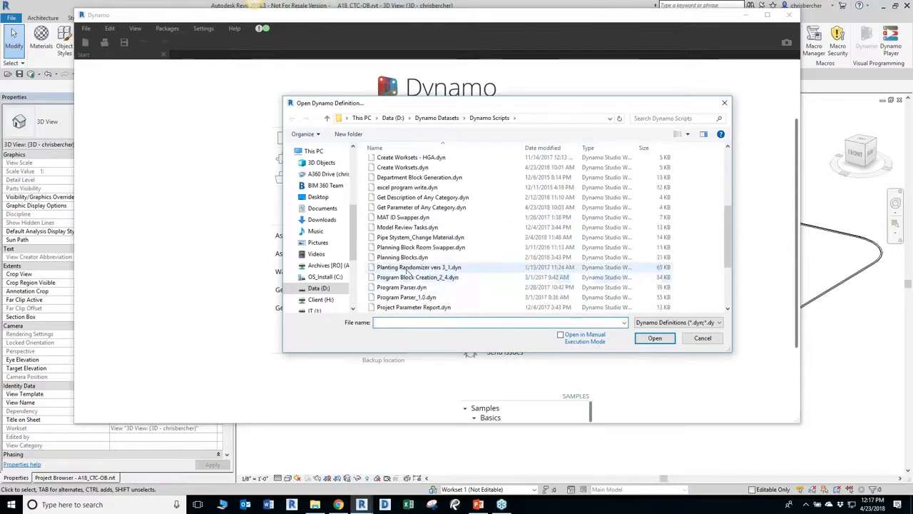
Open the Create Worksets.dyn script from the Dynamo Scripts folder
scroll(412, 264, "up", 3)
left_click(413, 249)
double_click(412, 248)
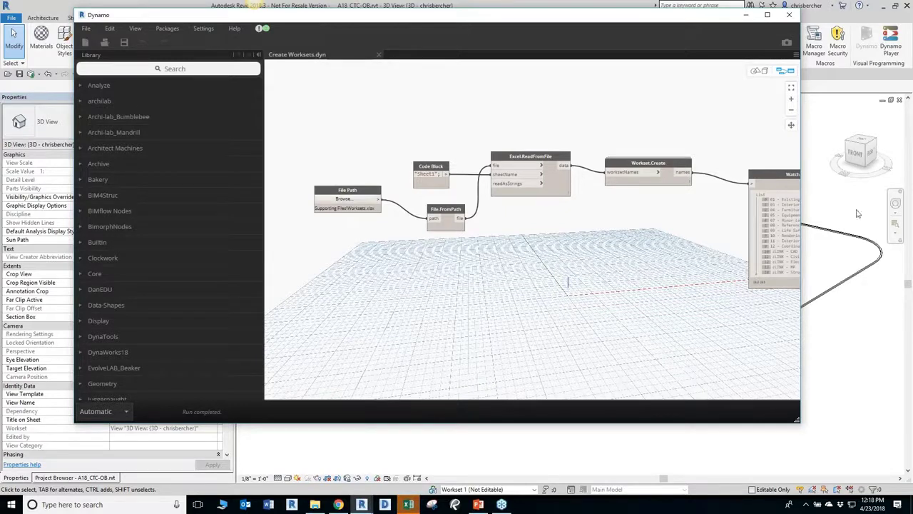
middle_click_drag(584, 273, 555, 260)
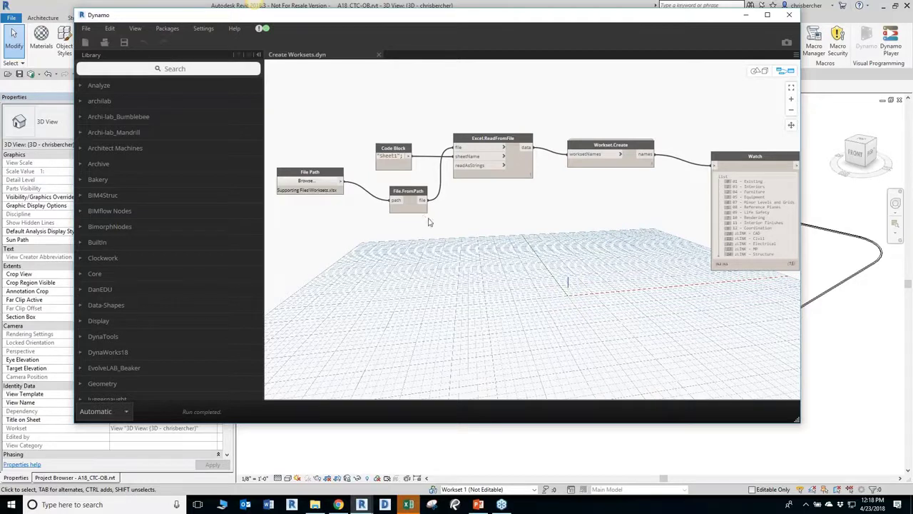
mouse_move(523, 238)
middle_mouse_down()
mouse_move(512, 240)
mouse_move(519, 234)
middle_mouse_up()
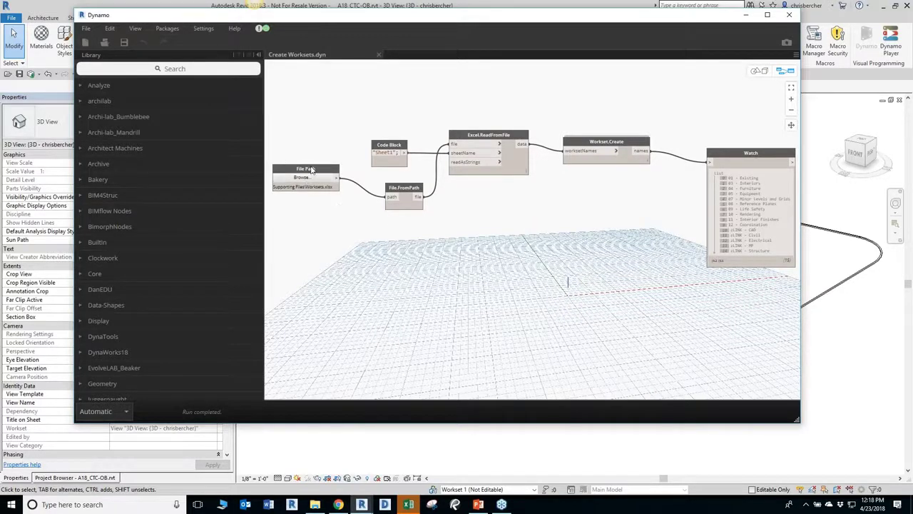
Move the File Path node slightly up and check the workset names on Sheet1 of Worksets.xlsx in Excel
left_click_drag(311, 169, 314, 155)
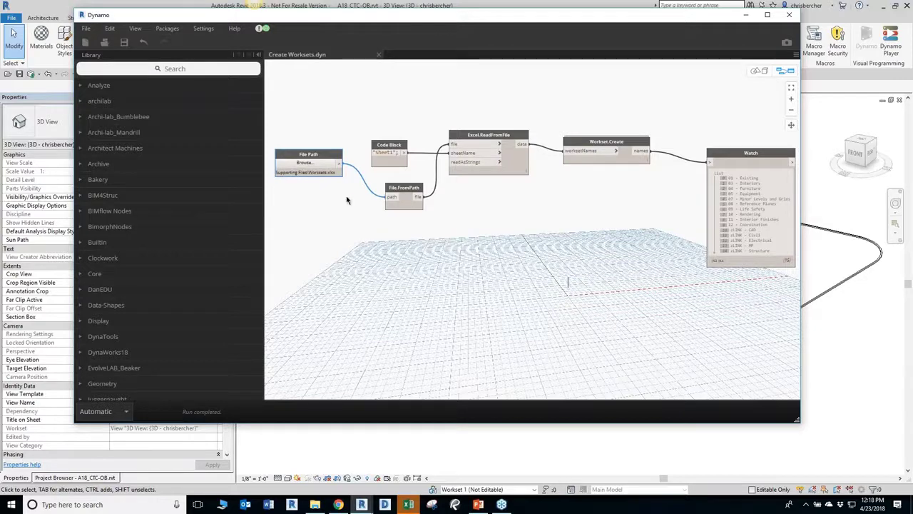
left_click(408, 505)
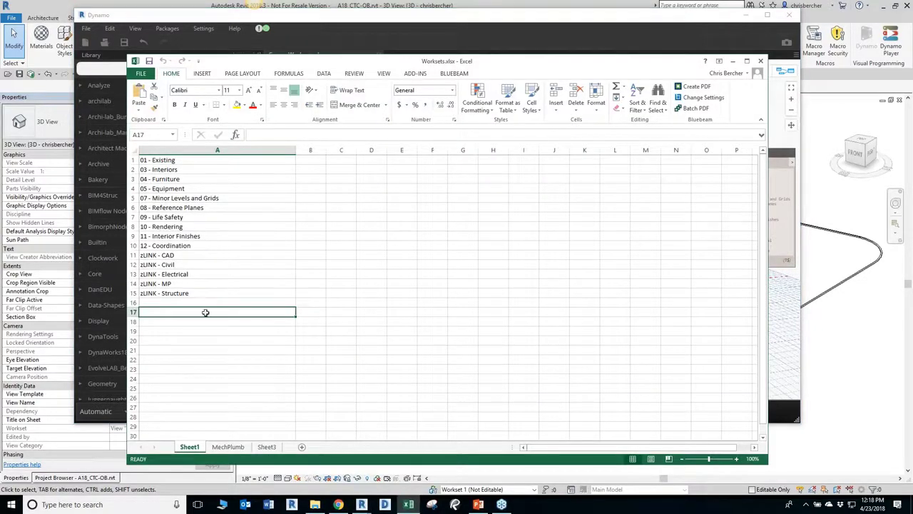
left_click(733, 61)
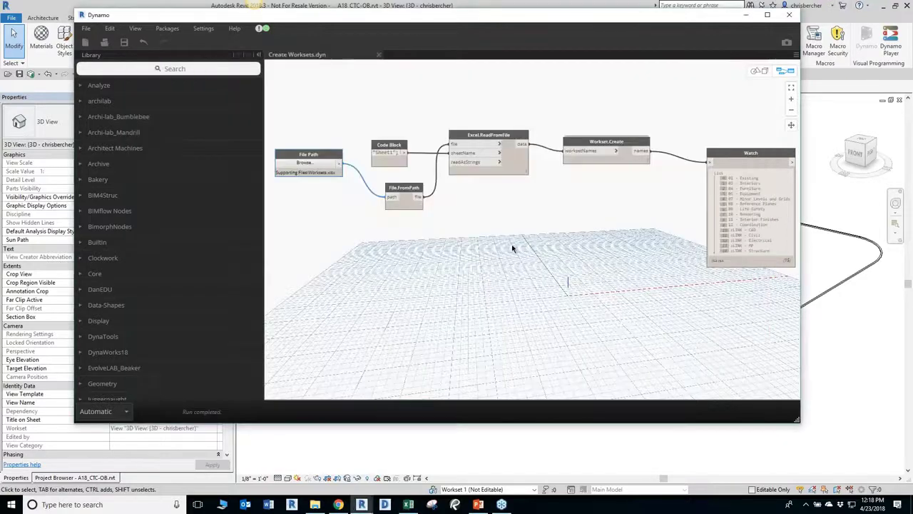
Rearrange the Code Block, File.FromPath, Workset.Create and Watch nodes, and inspect the workset list in the Watch node
left_click_drag(385, 147, 403, 132)
left_click_drag(412, 190, 390, 179)
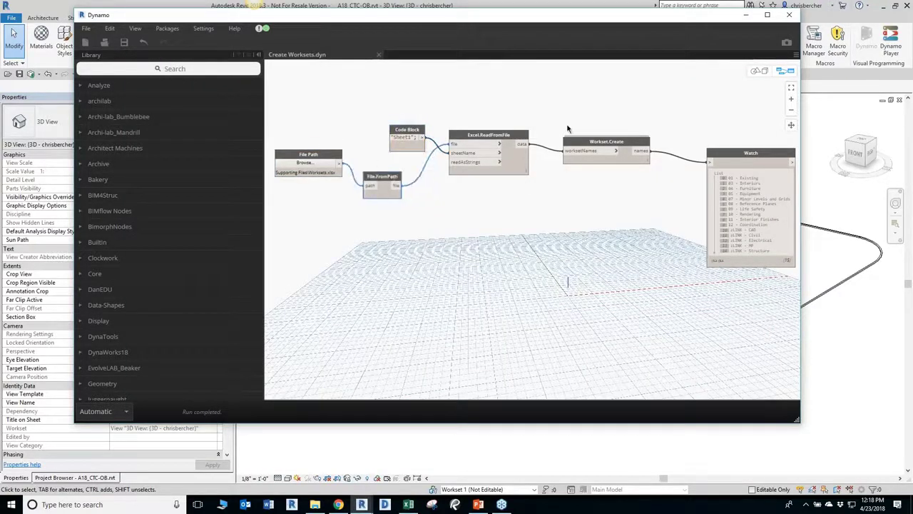
left_click_drag(619, 141, 614, 135)
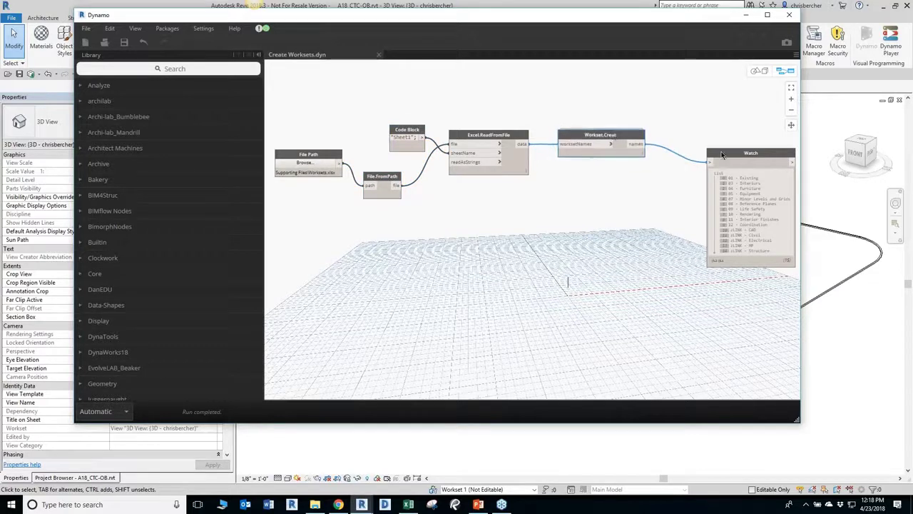
left_click_drag(772, 200, 735, 195)
scroll(742, 203, "up", 3)
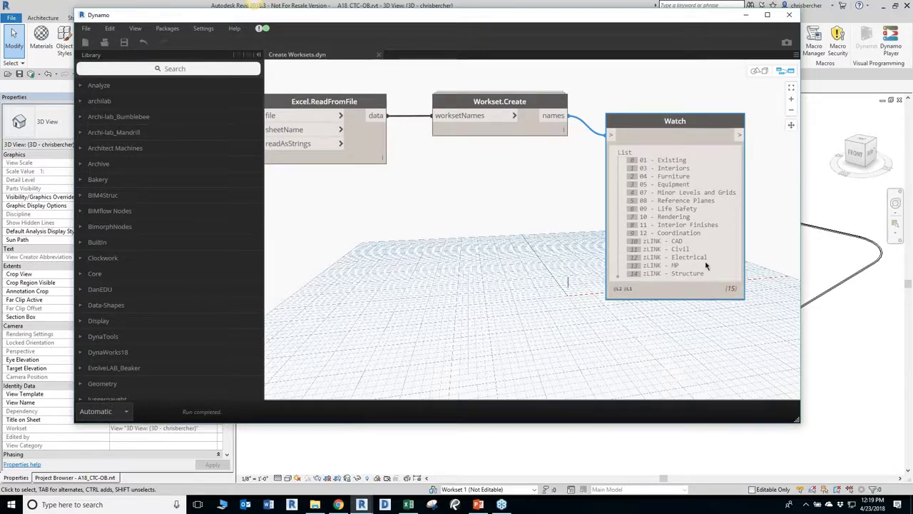
scroll(554, 323, "down", 3)
middle_click_drag(667, 310, 707, 318)
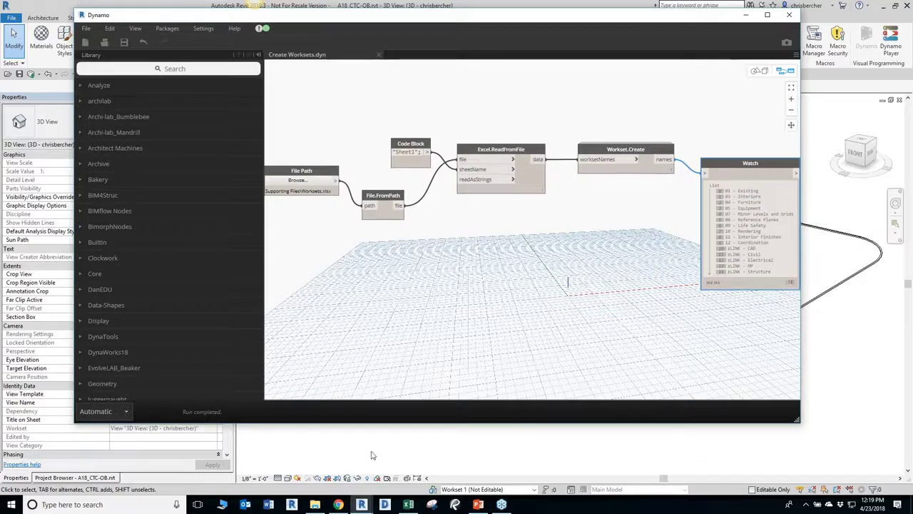
Switch to the Revit model and review the available worksets in the active workset list
left_click(482, 455)
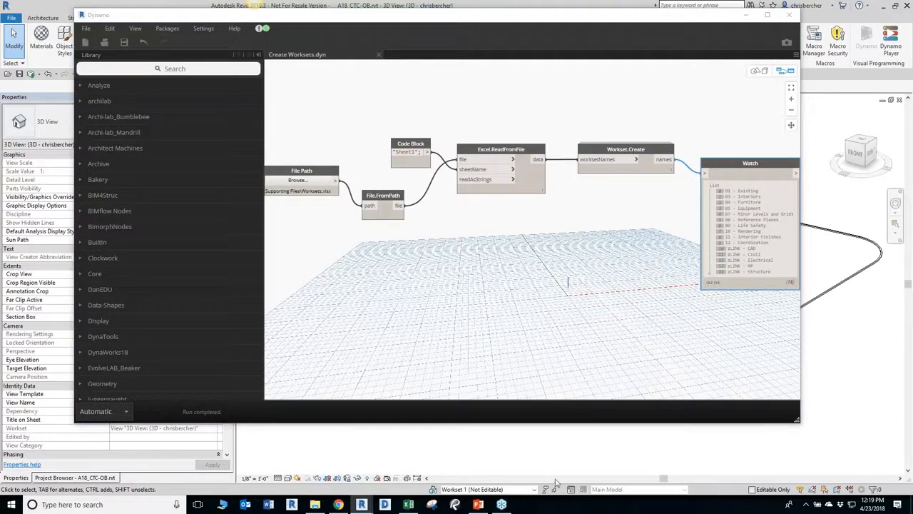
left_click(745, 14)
left_click(533, 490)
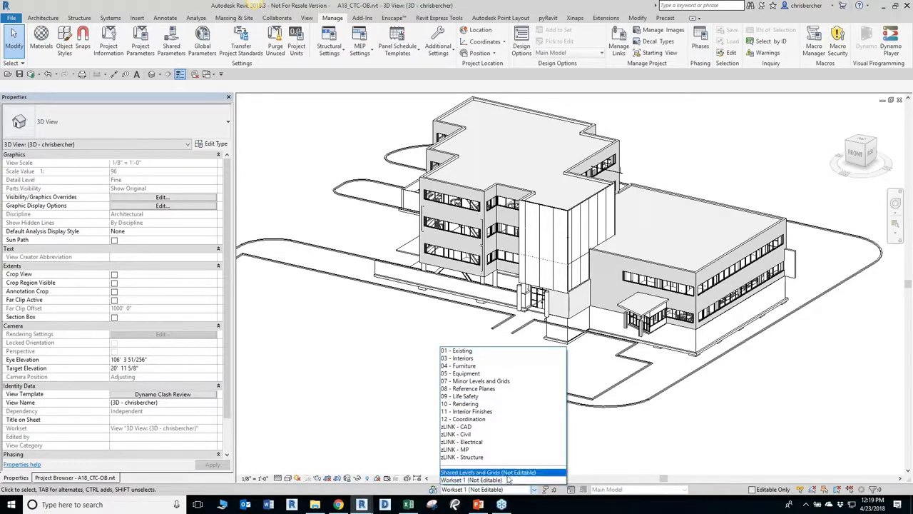
left_click(397, 422)
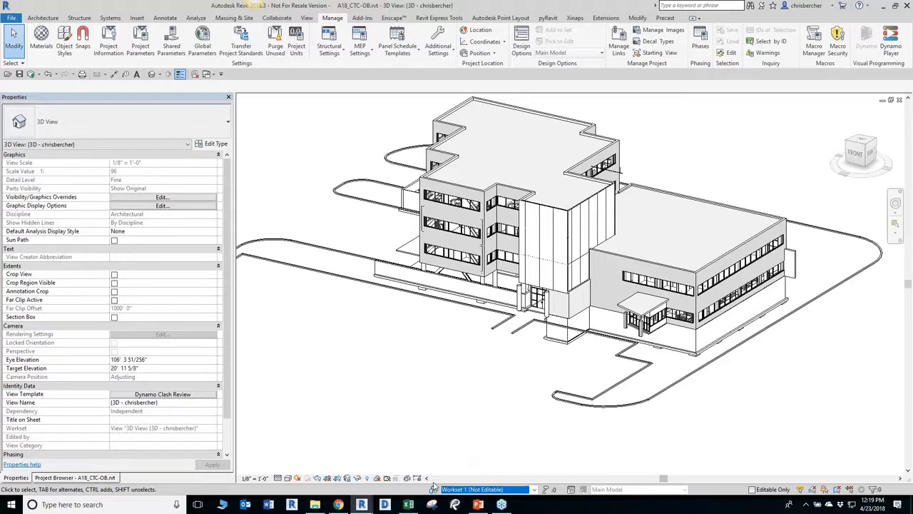
Make the Shared Levels and Grids and Workset 1 worksets editable
left_click(434, 489)
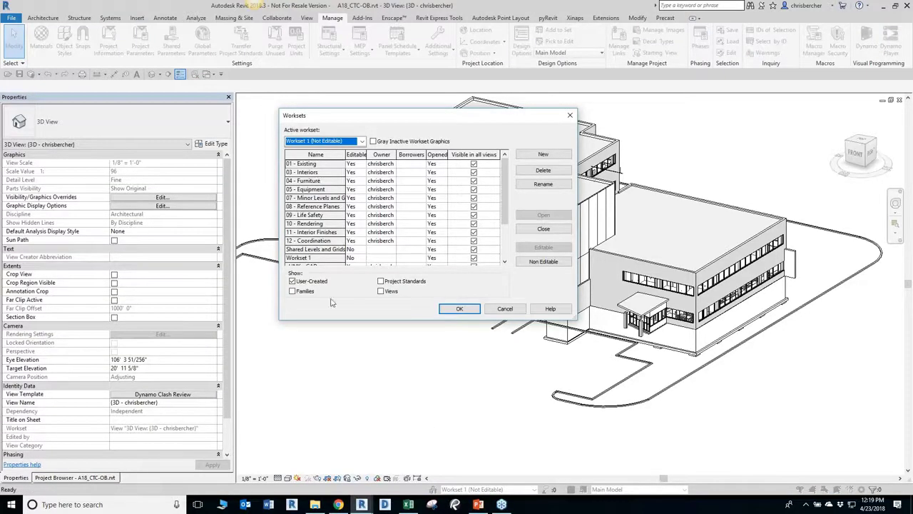
left_click_drag(323, 248, 323, 257)
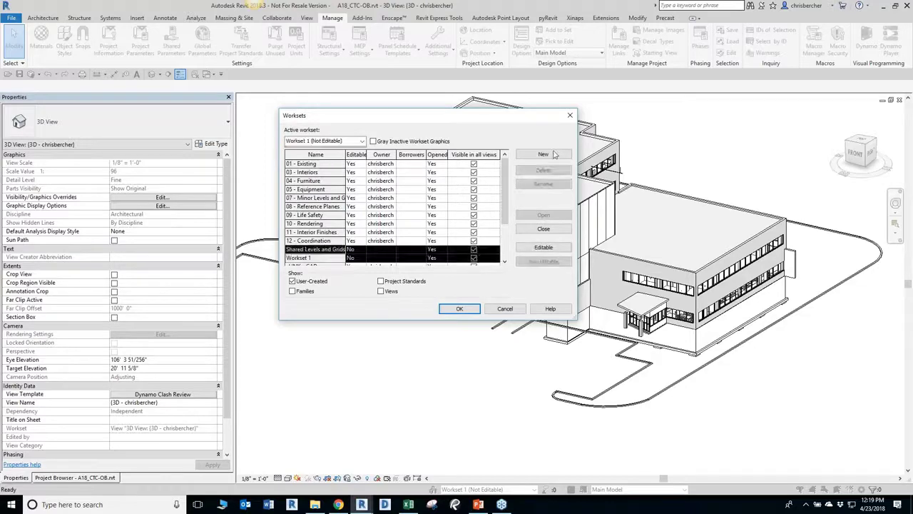
left_click(543, 247)
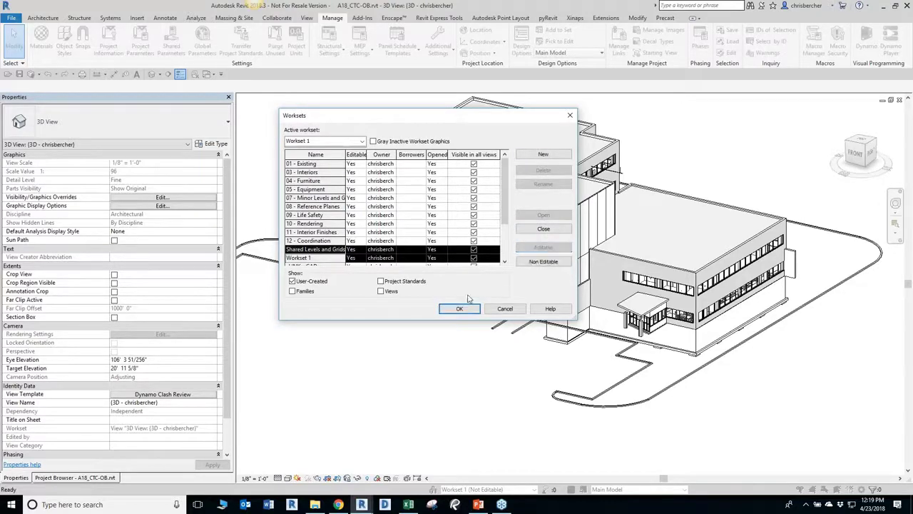
key("Return")
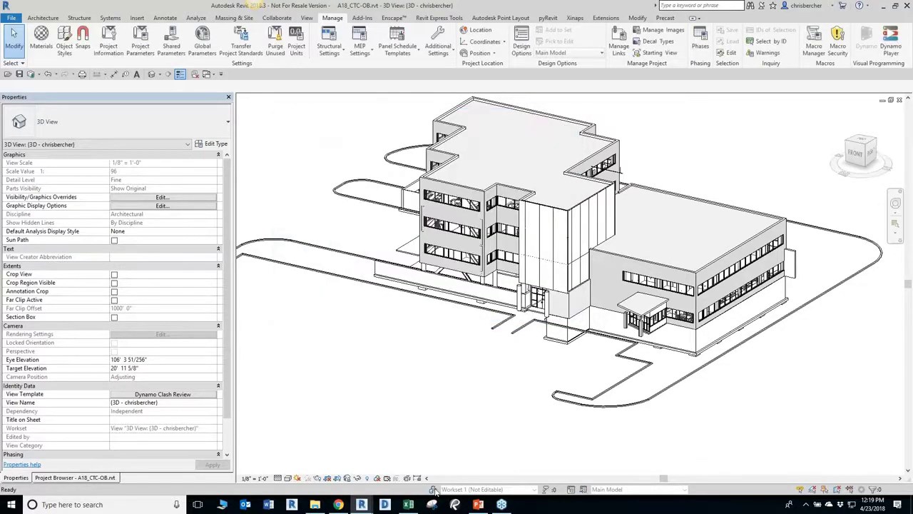
Rename the Shared Levels and Grids workset as "06 - Major Levels and Grids"
left_click(433, 489)
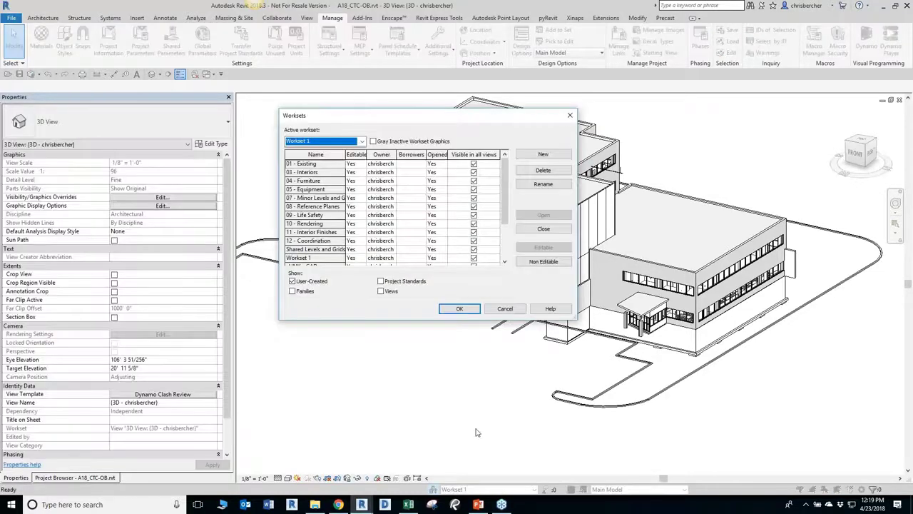
scroll(323, 249, "down", 2)
left_click(322, 223)
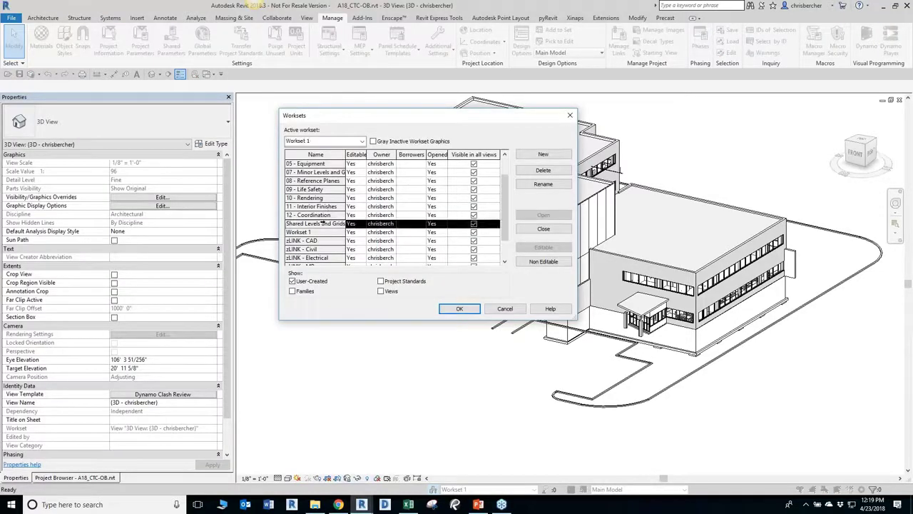
left_click(543, 183)
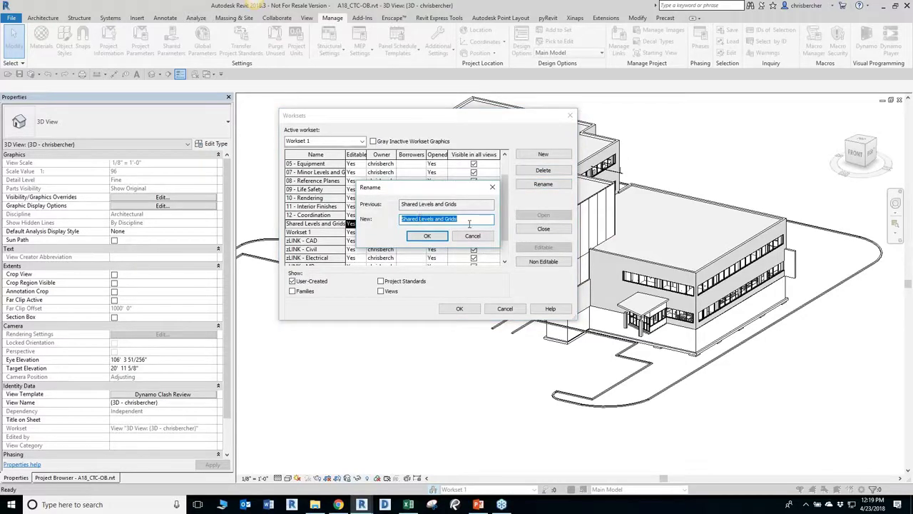
type("06 - Maj")
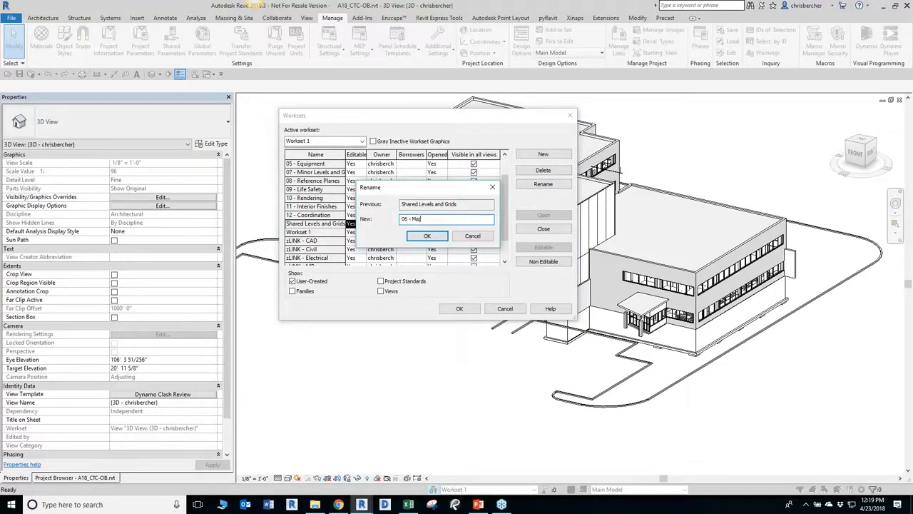
type("or Levels and Grids")
key("Return")
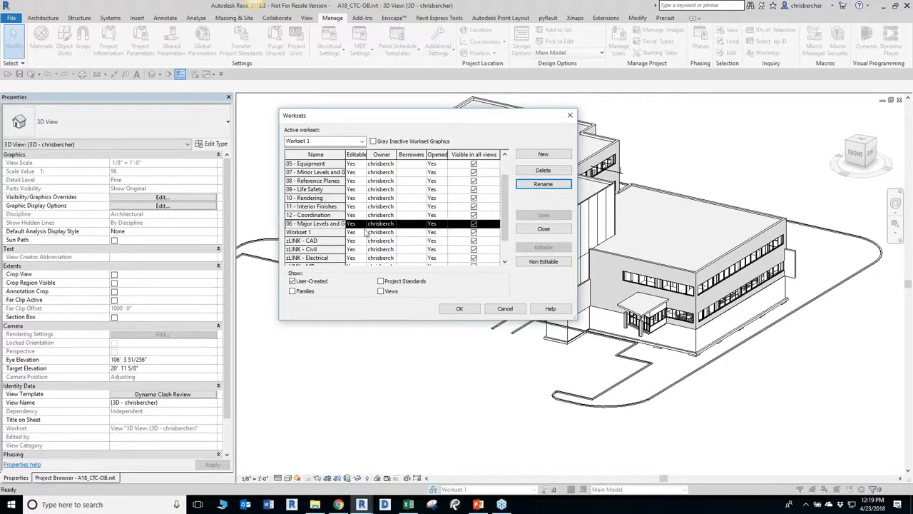
Rename Workset 1 as "02 - Core and Shell" and accept the workset changes
left_click(330, 232)
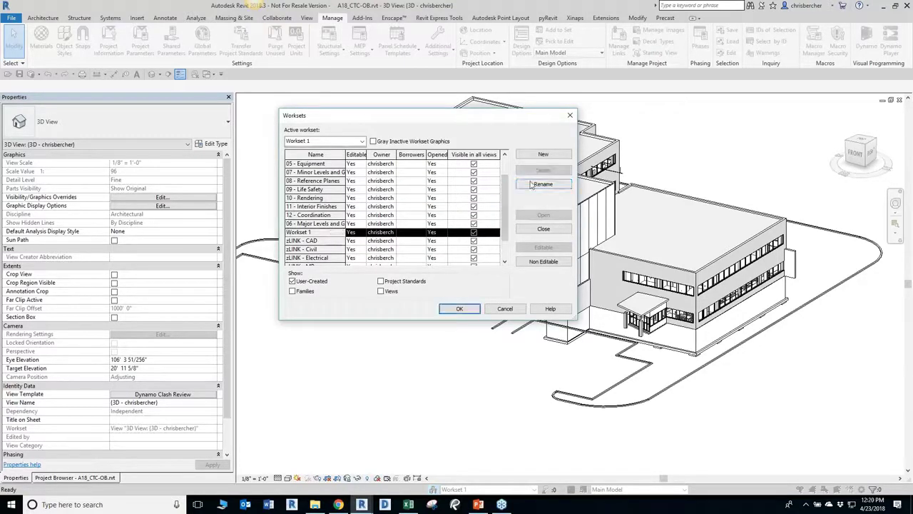
left_click(534, 186)
type("02 - Core and Shell")
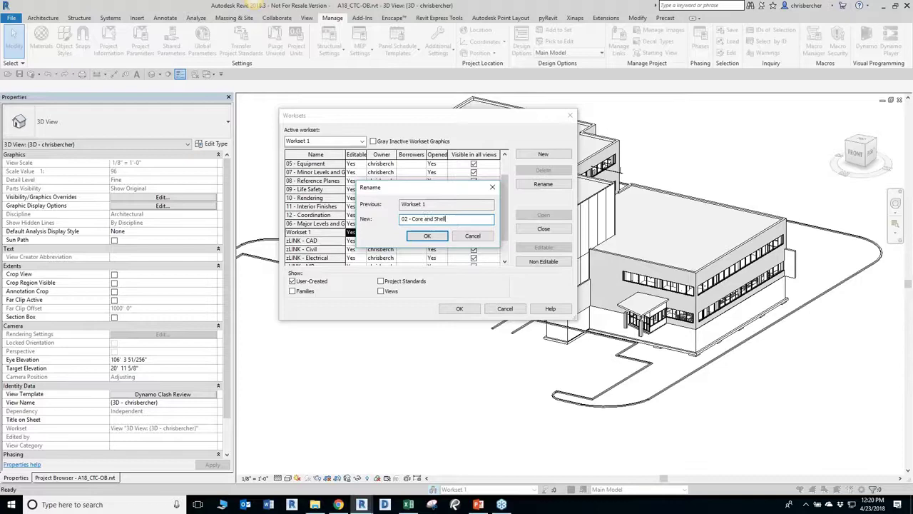
key("Return")
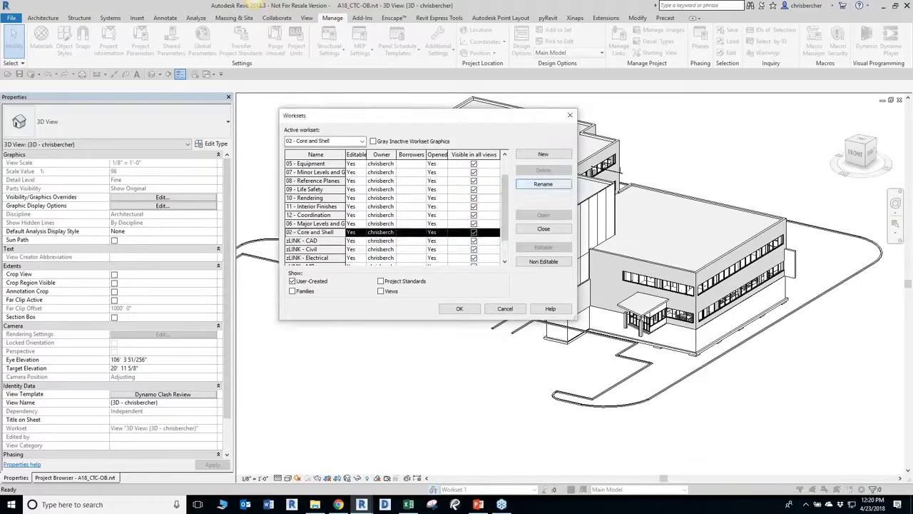
key("Return")
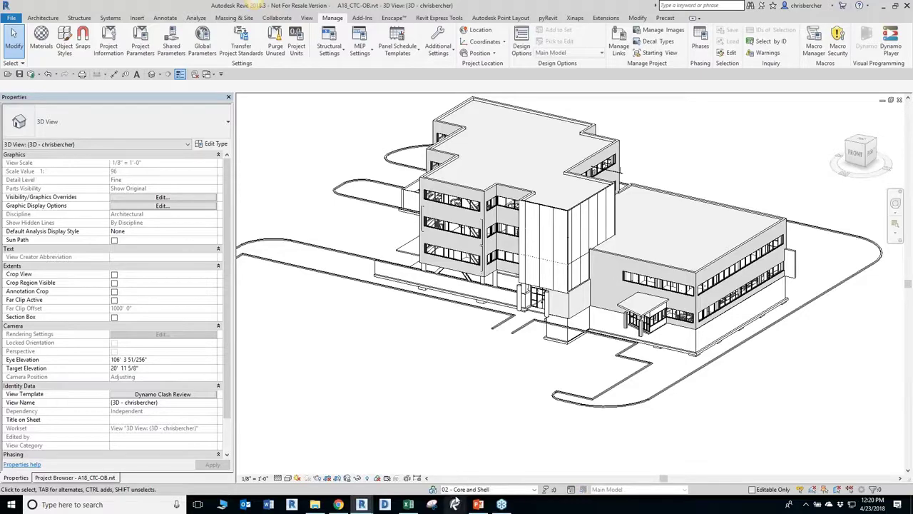
Switch back to Dynamo and open the Assign Worksets_Simple.dyn script
mouse_move(364, 505)
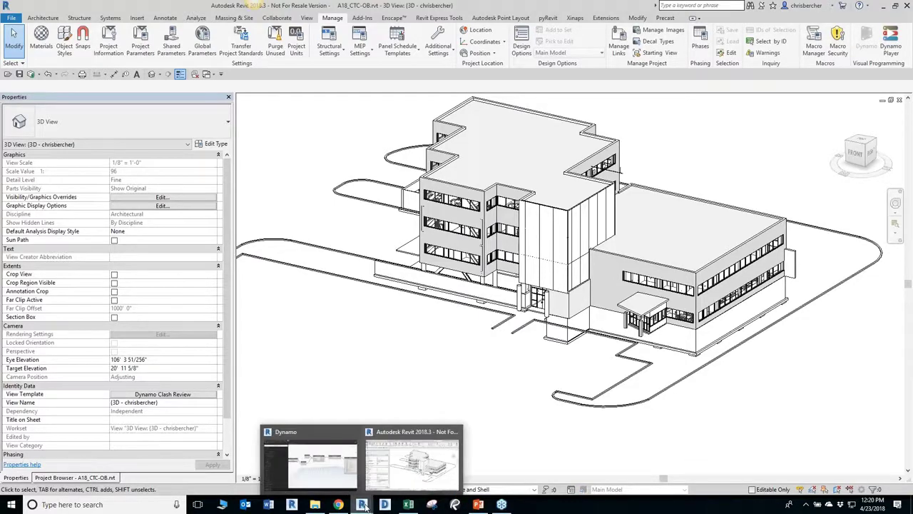
left_click(333, 465)
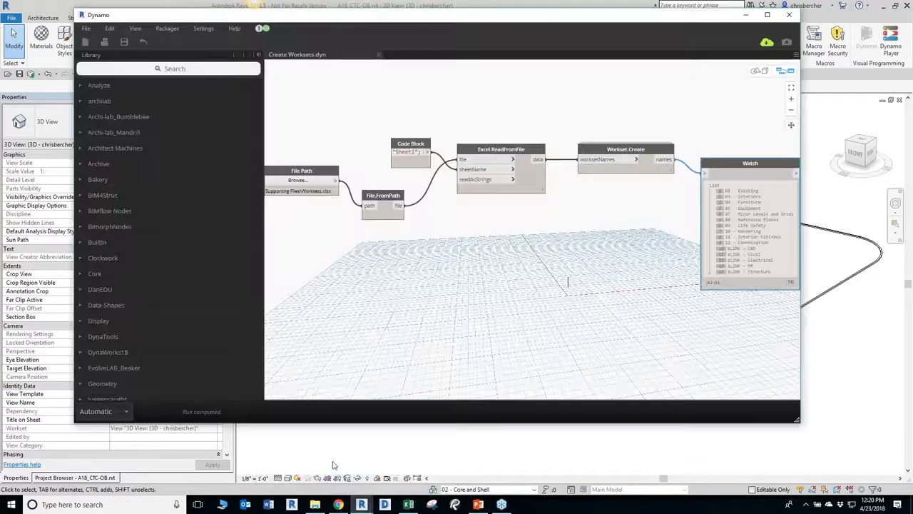
scroll(397, 325, "down", 3)
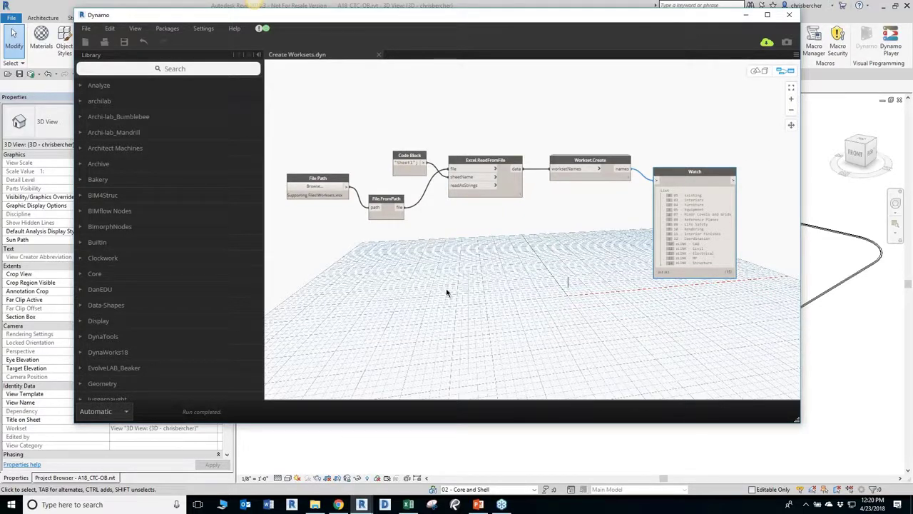
middle_click_drag(455, 285, 455, 289)
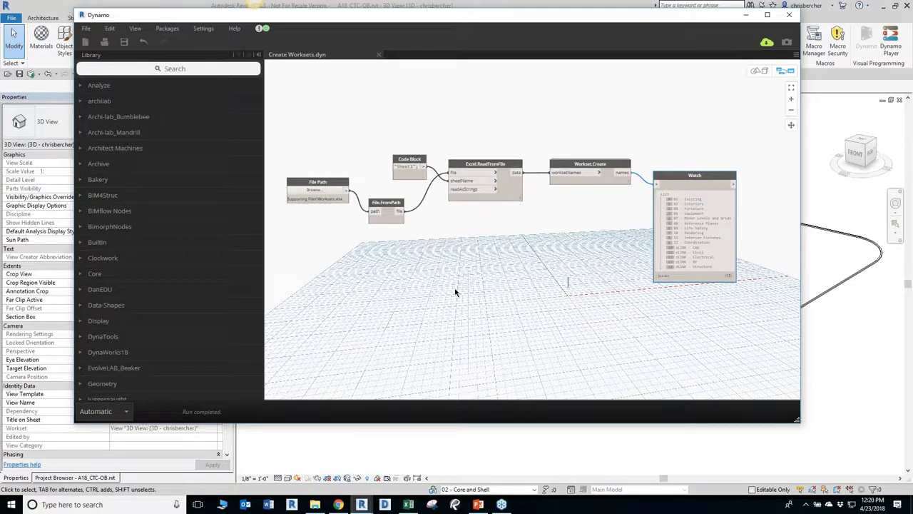
left_click(105, 42)
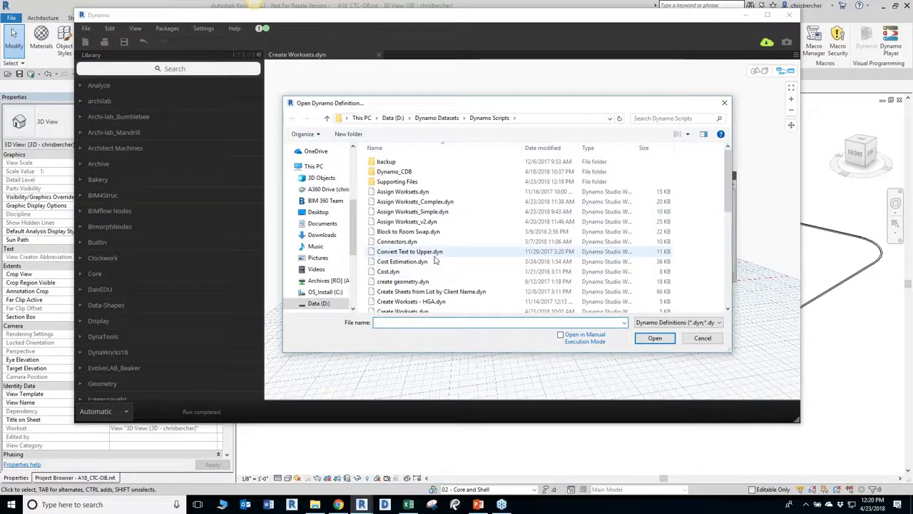
left_click(413, 212)
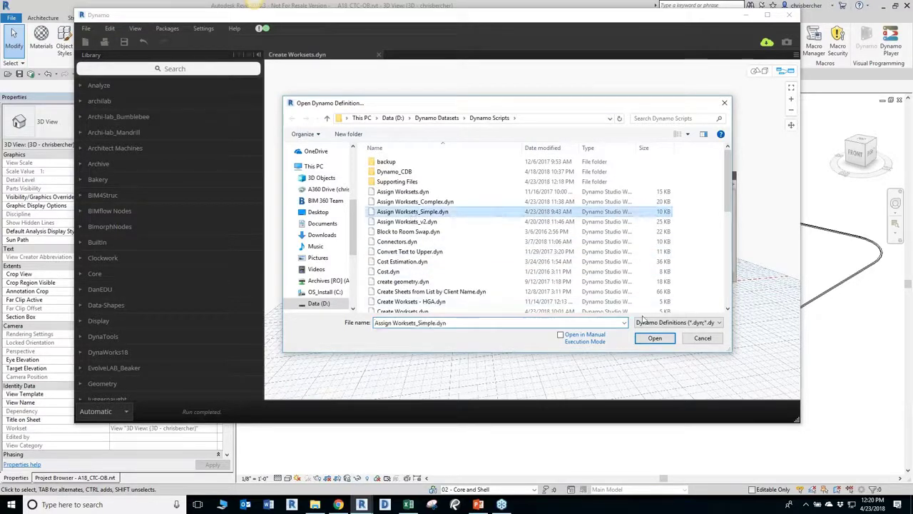
left_click(652, 339)
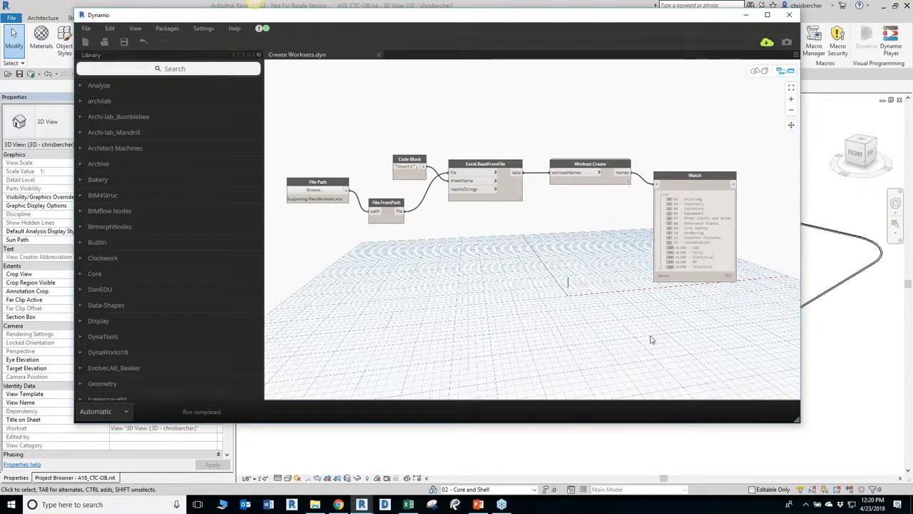
scroll(568, 281, "down", 3)
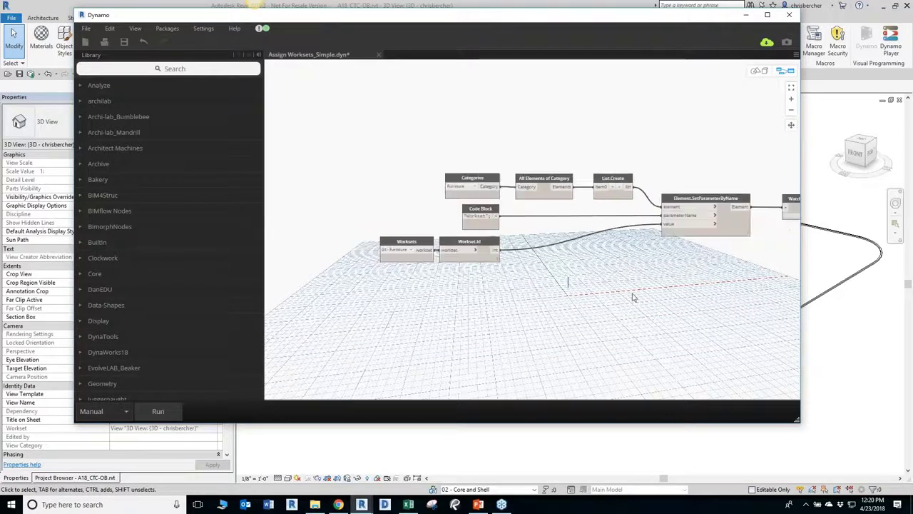
middle_click_drag(563, 277, 550, 276)
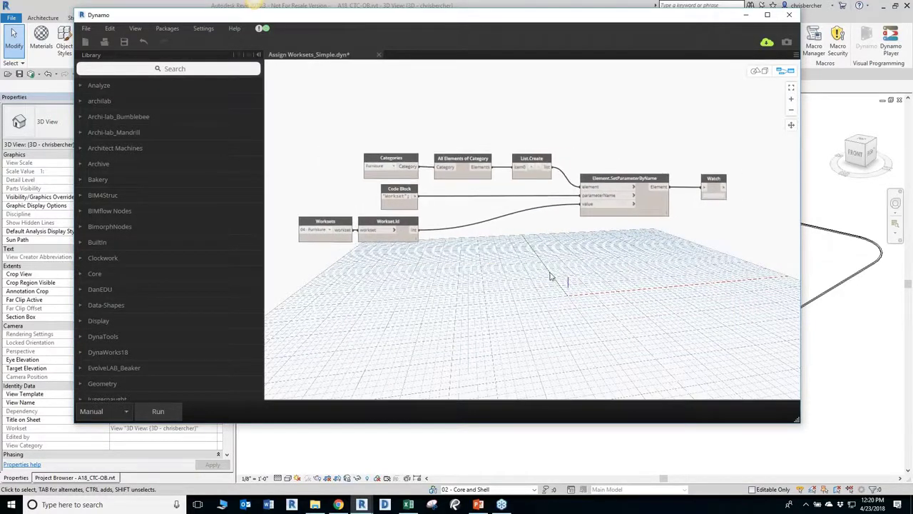
Choose Furniture as the element category in the Categories node
scroll(537, 266, "up", 1)
middle_click_drag(507, 248, 538, 252)
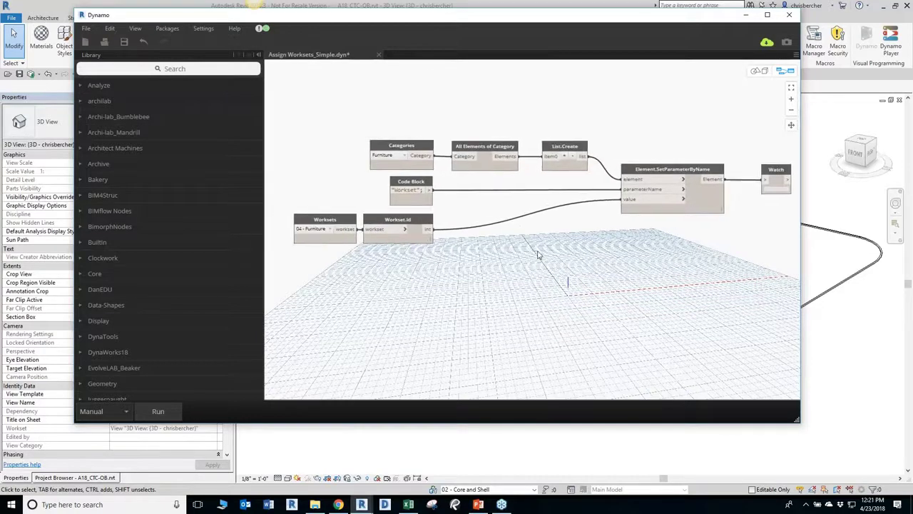
middle_click_drag(398, 164, 387, 164)
left_click(389, 155)
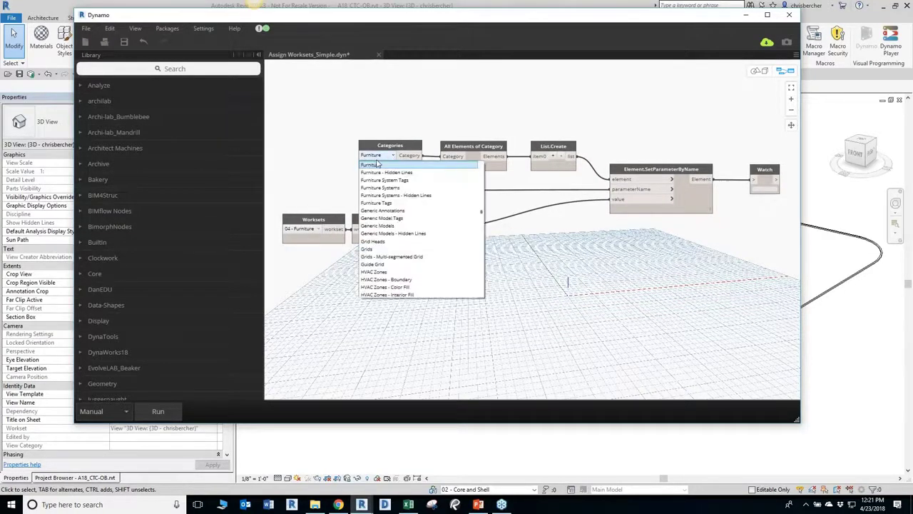
scroll(383, 221, "up", 3)
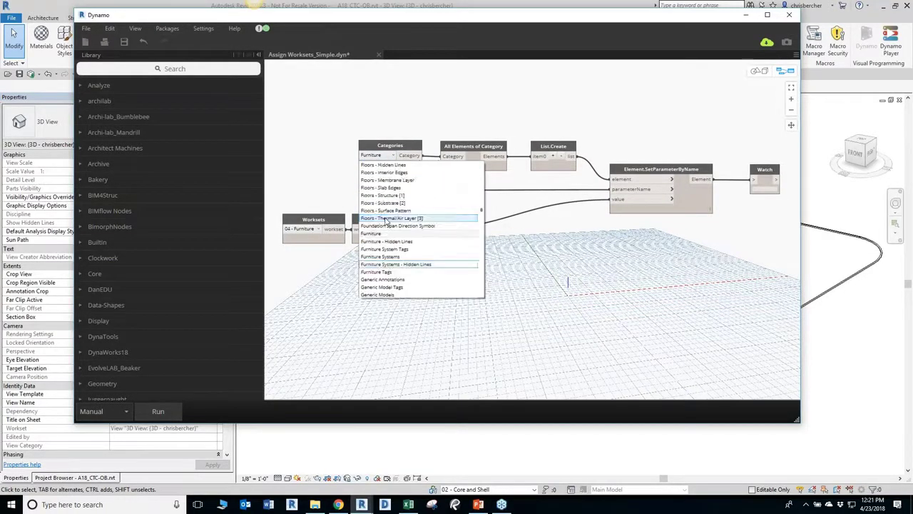
left_click(382, 233)
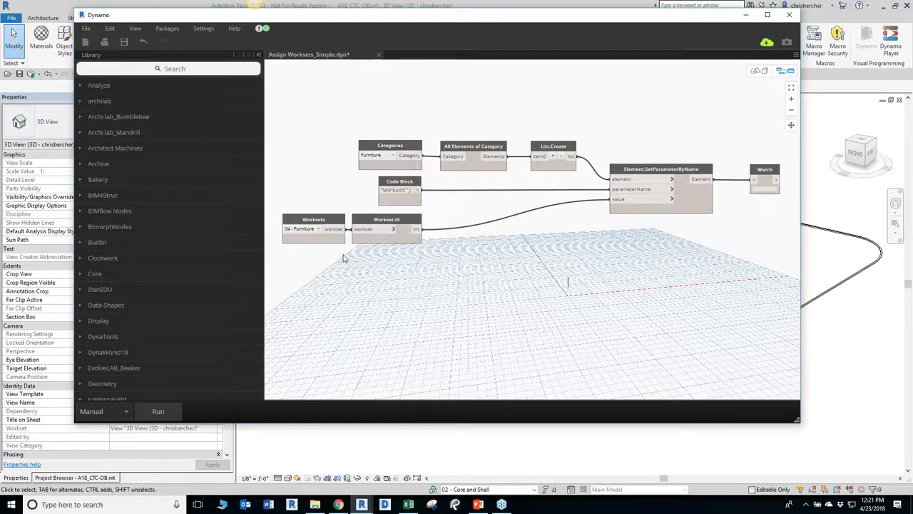
Choose 04 - Furniture as the target workset for the Furniture category and run the script
left_click(302, 229)
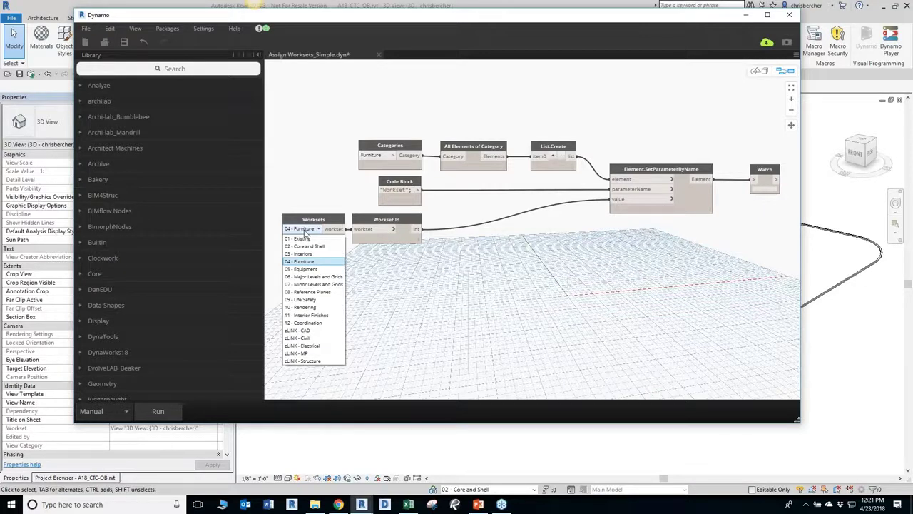
left_click(302, 230)
left_click(378, 155)
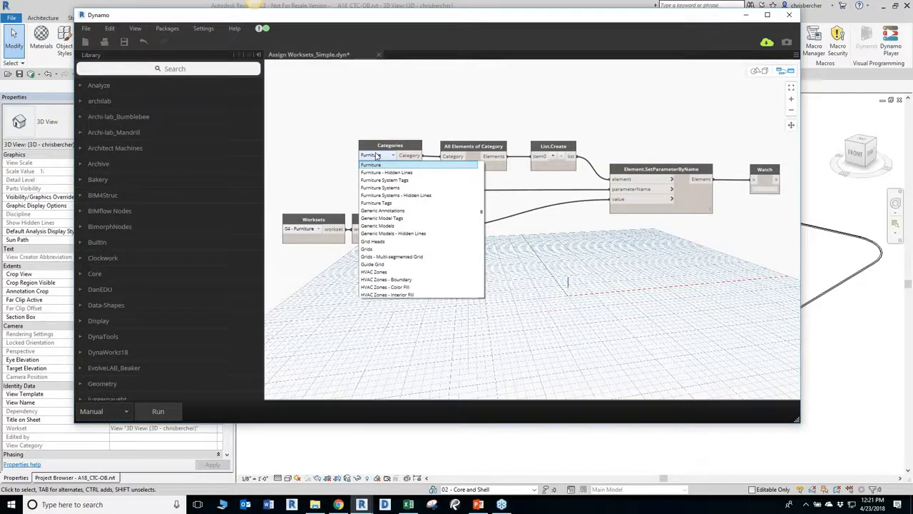
left_click(543, 242)
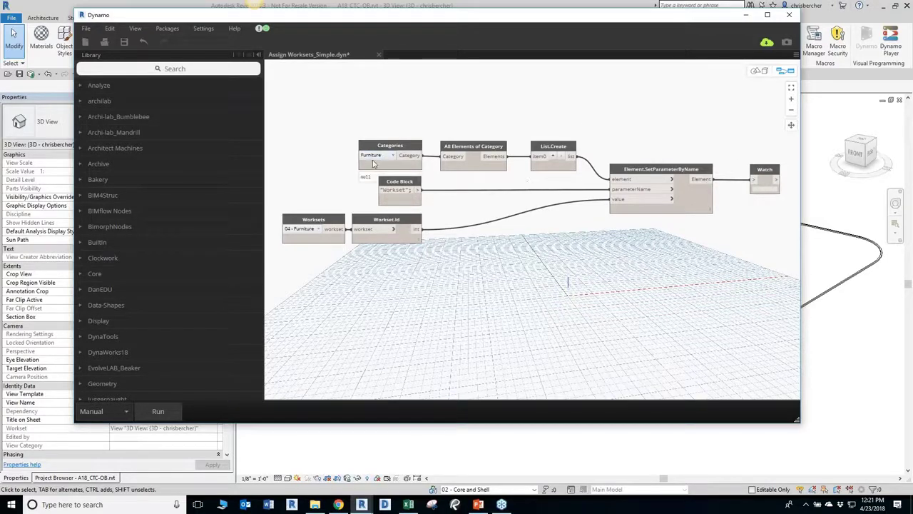
left_click(300, 229)
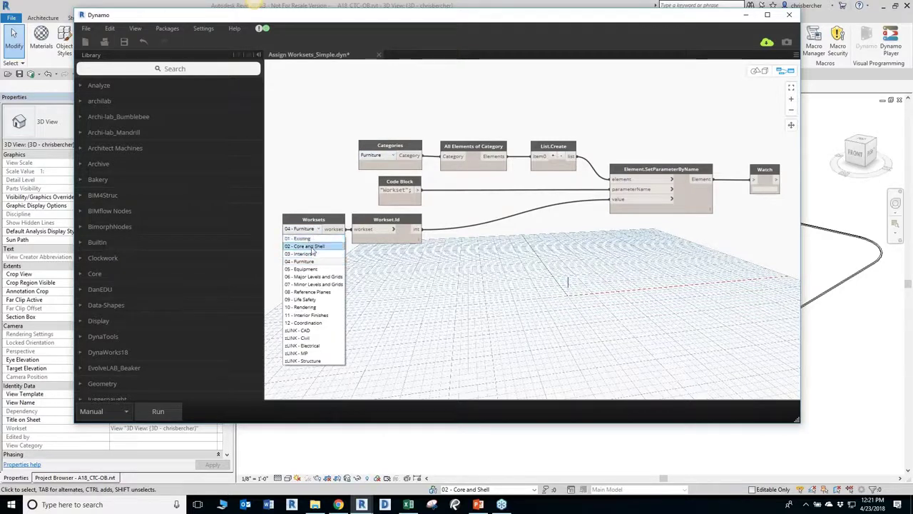
left_click(329, 262)
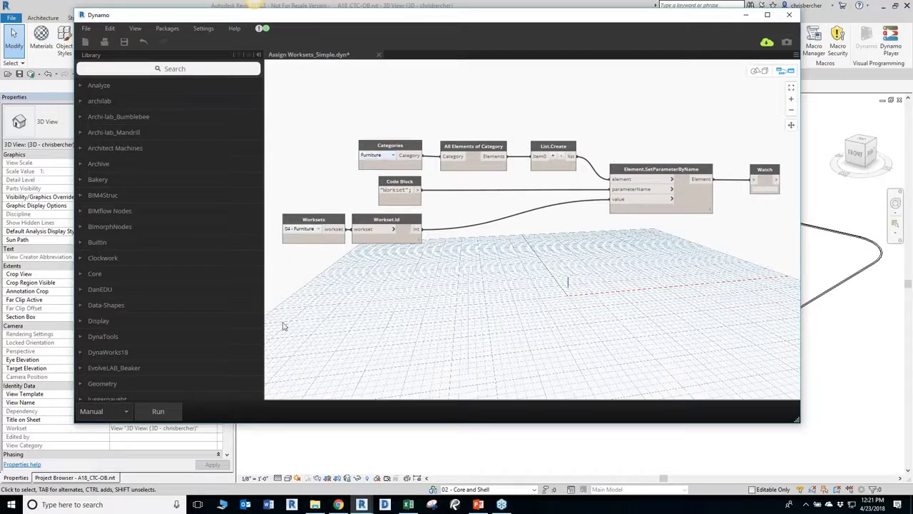
left_click(157, 412)
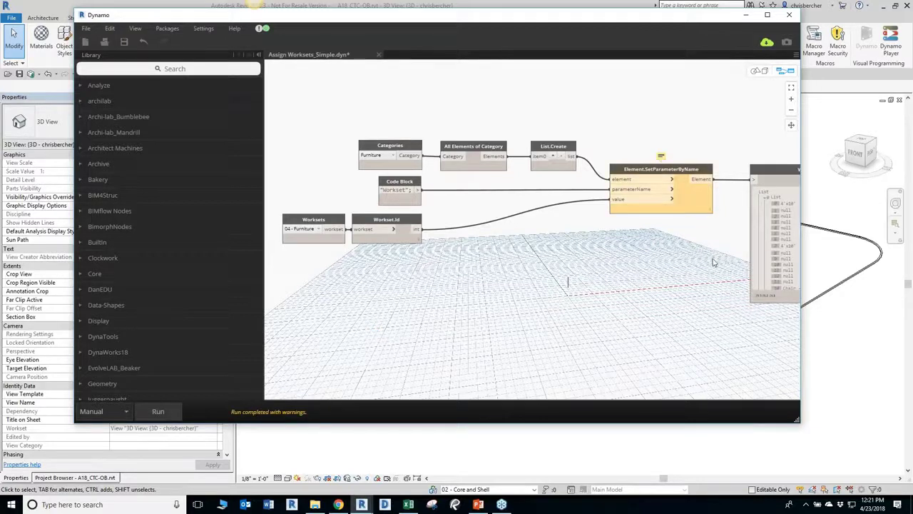
Move the Watch node closer to Element.SetParameterByName and look through its list of processed elements
middle_click_drag(659, 259, 591, 261)
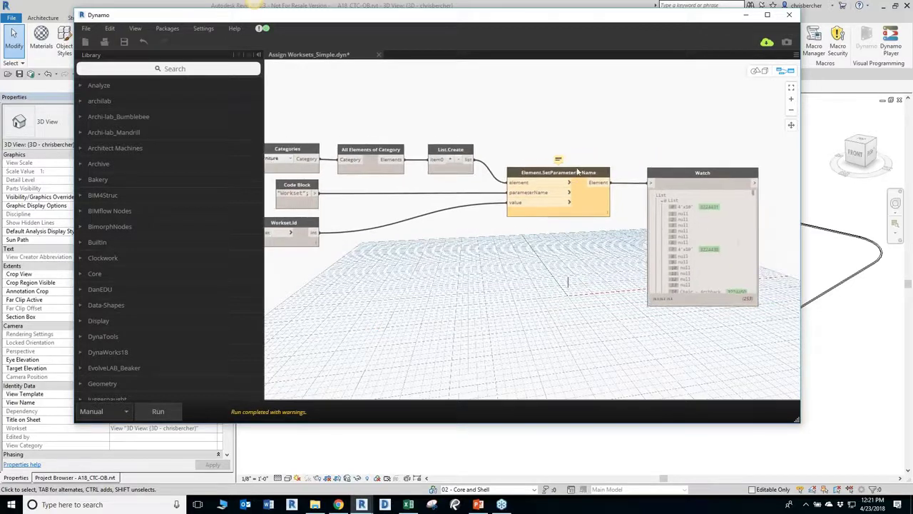
left_click_drag(683, 178, 656, 178)
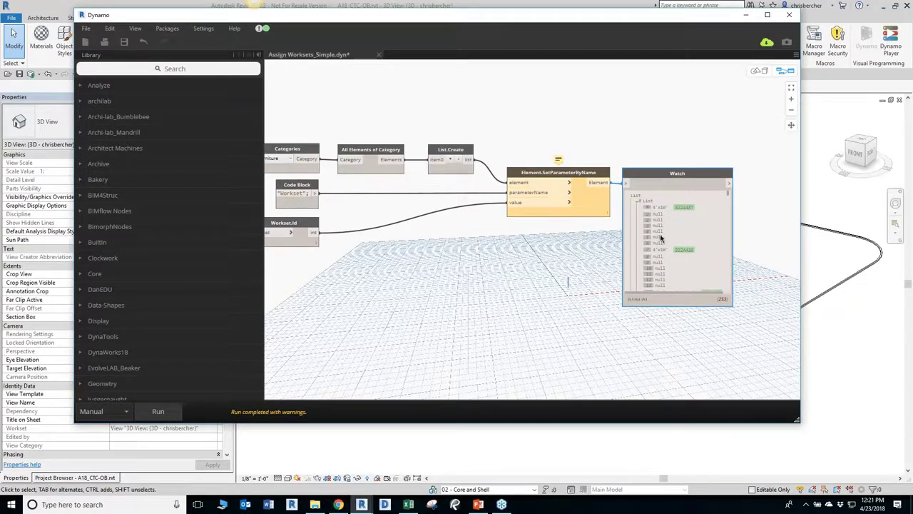
scroll(661, 239, "down", 3)
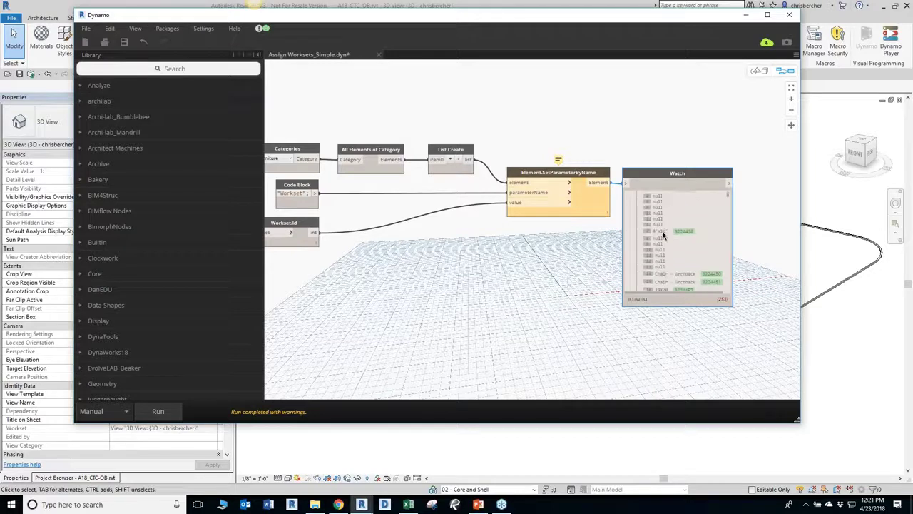
scroll(664, 235, "down", 10)
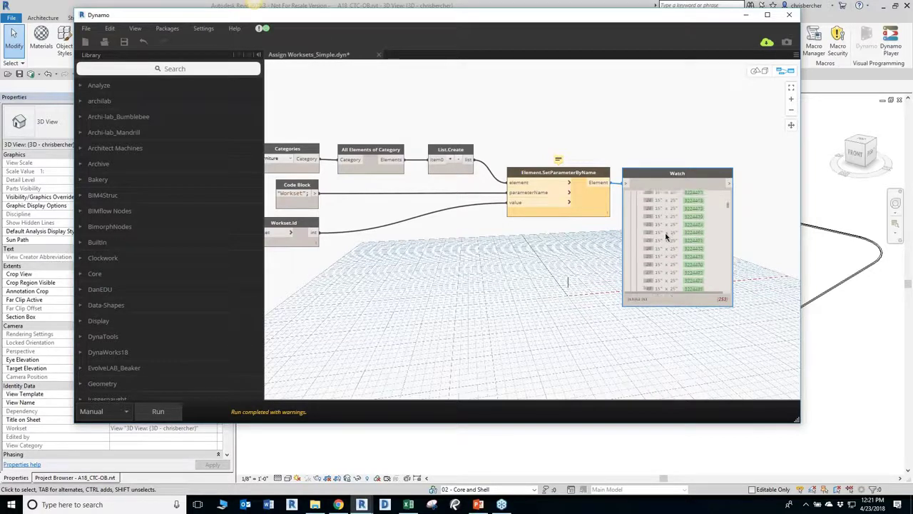
scroll(667, 237, "down", 5)
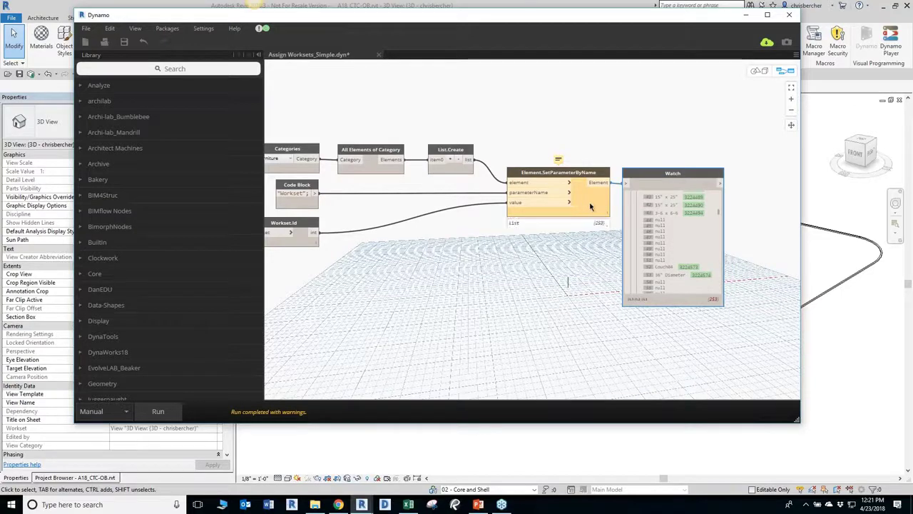
Switch to Revit and open the 01-Level 1 construction floor plan
left_click(745, 15)
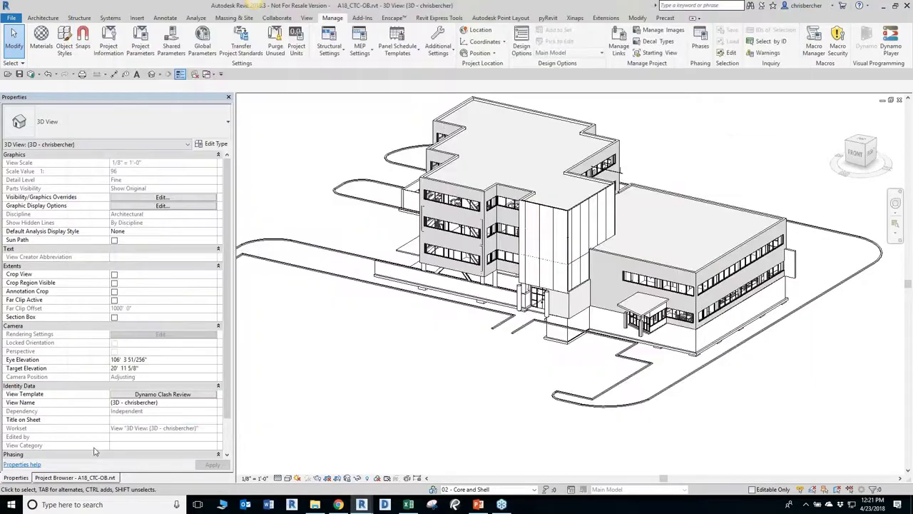
left_click(81, 478)
double_click(63, 169)
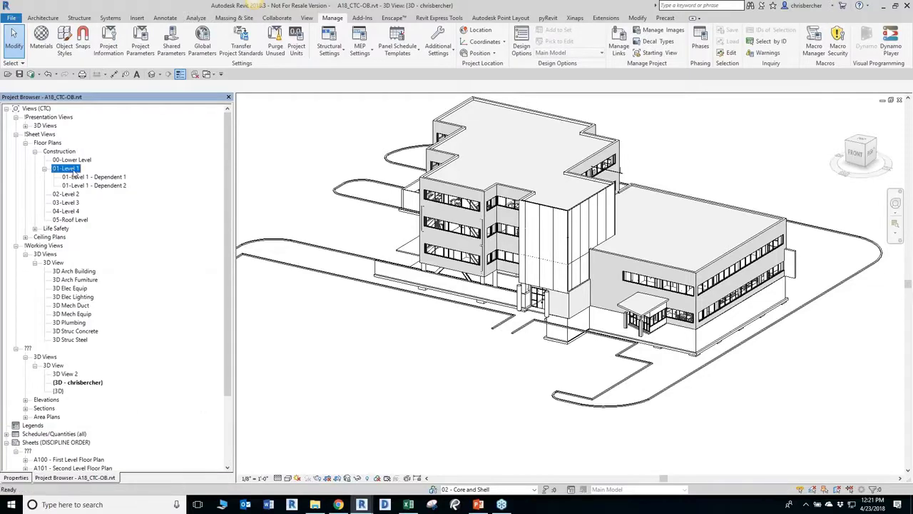
Select the conference table with chairs in IGD Conference 256 and display its properties to check its workset
middle_click_drag(586, 316, 690, 188)
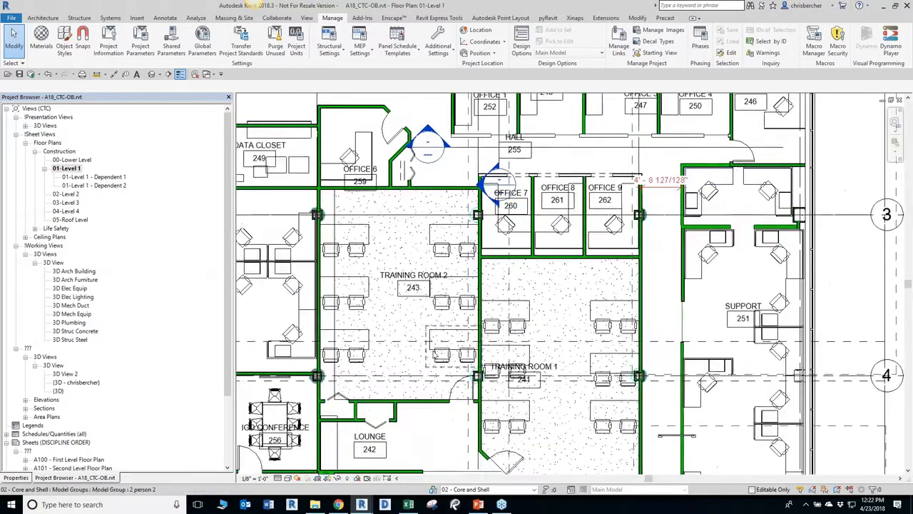
middle_click_drag(431, 381, 549, 267)
scroll(393, 301, "up", 2)
left_click(398, 289)
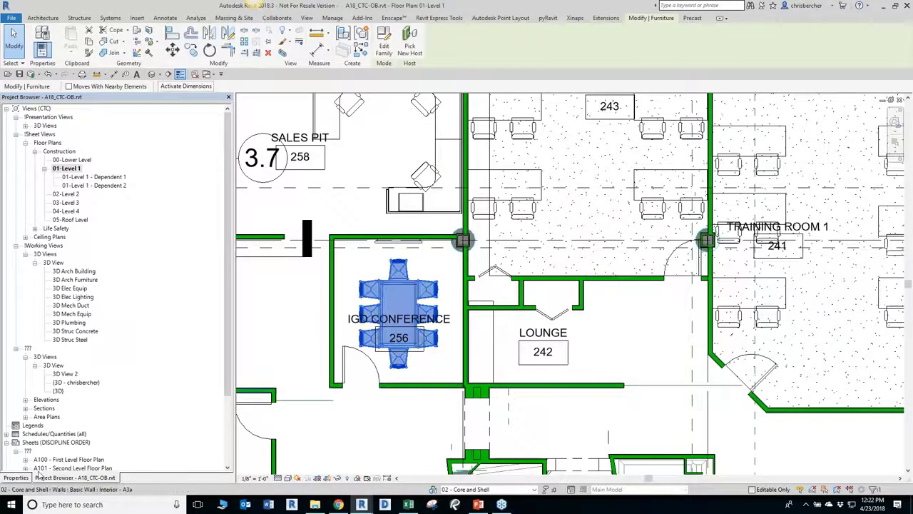
left_click(20, 478)
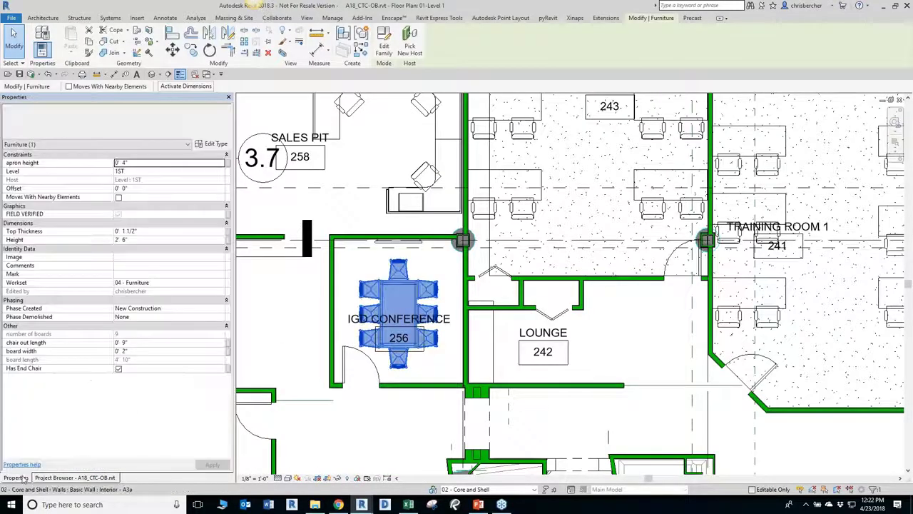
Select a nested ladderback chair and compare its workset property with that of the whole conference table family
key("Tab")
left_click(366, 289)
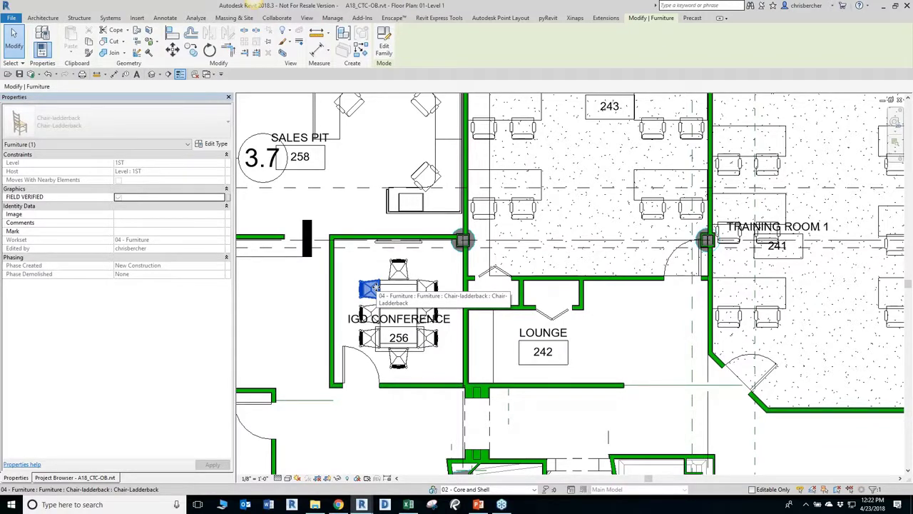
left_click(412, 286)
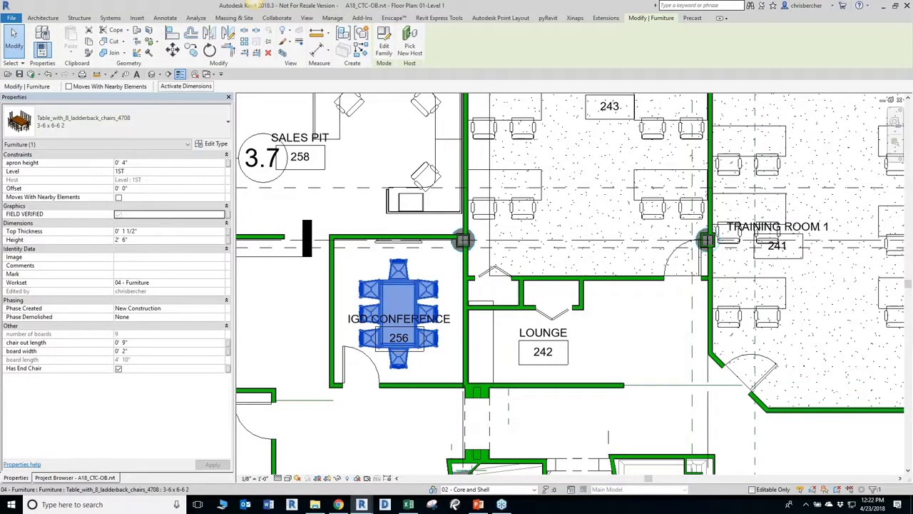
left_click(364, 287)
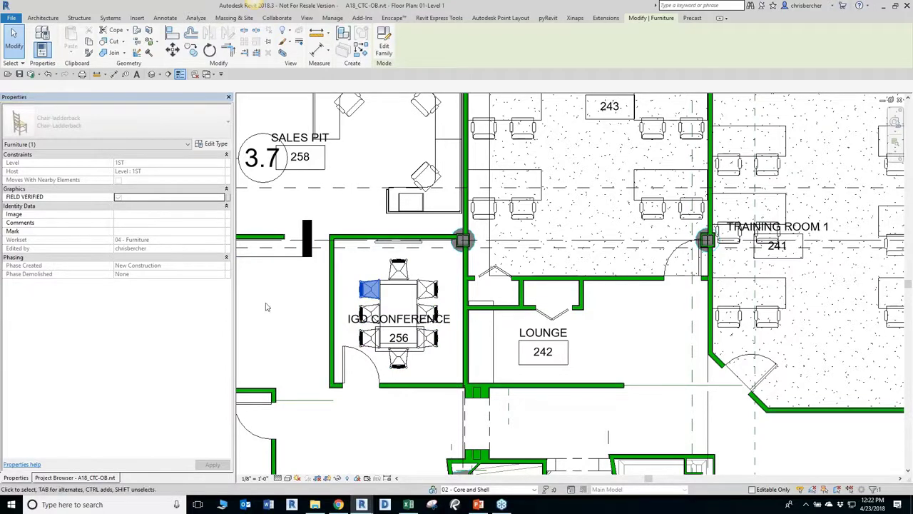
Clear the selection, return to the 3D view and switch back to Dynamo
left_click(362, 434)
key("3")
key("d")
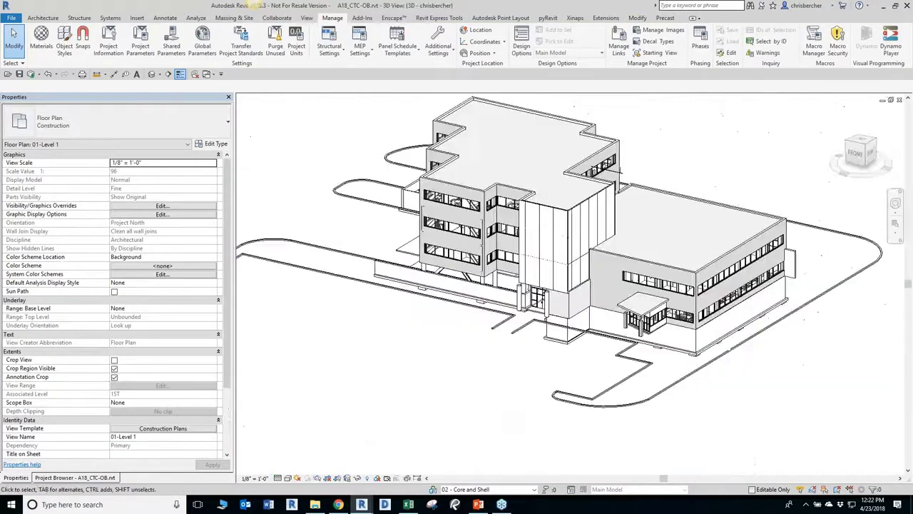
mouse_move(362, 505)
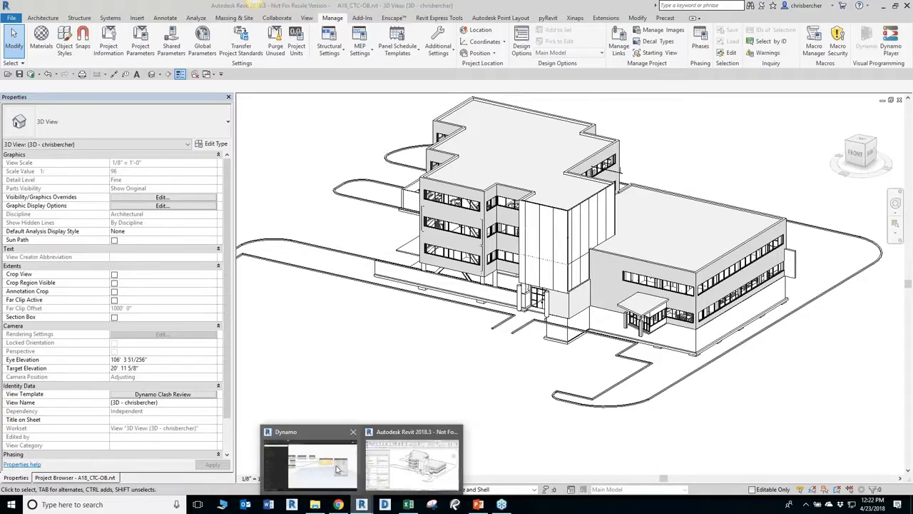
left_click(310, 458)
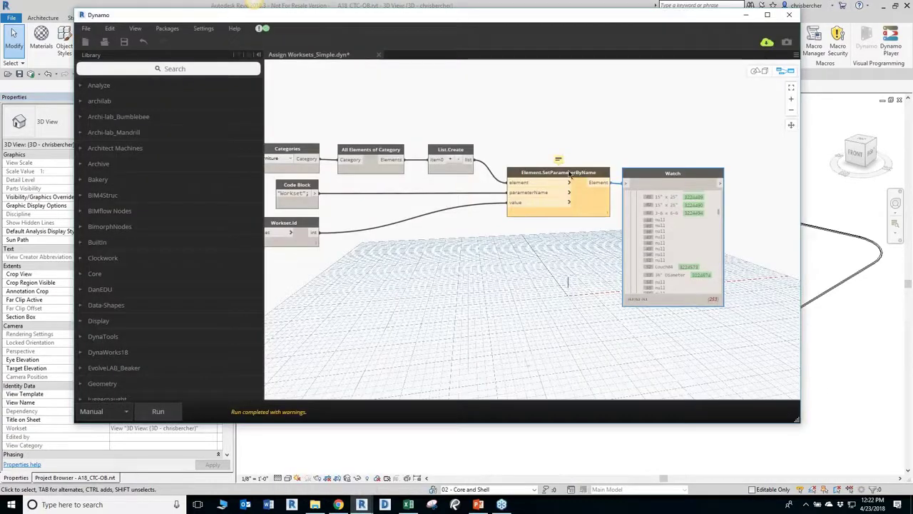
Reposition the Element.SetParameterByName and Watch nodes slightly and review the warning and the Watch list entries
left_click_drag(571, 174, 564, 167)
mouse_move(555, 152)
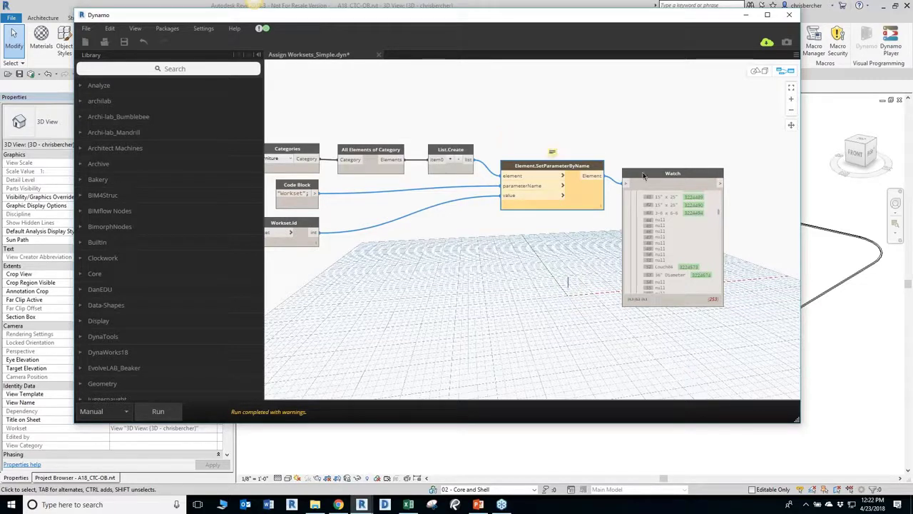
left_click_drag(667, 203, 676, 187)
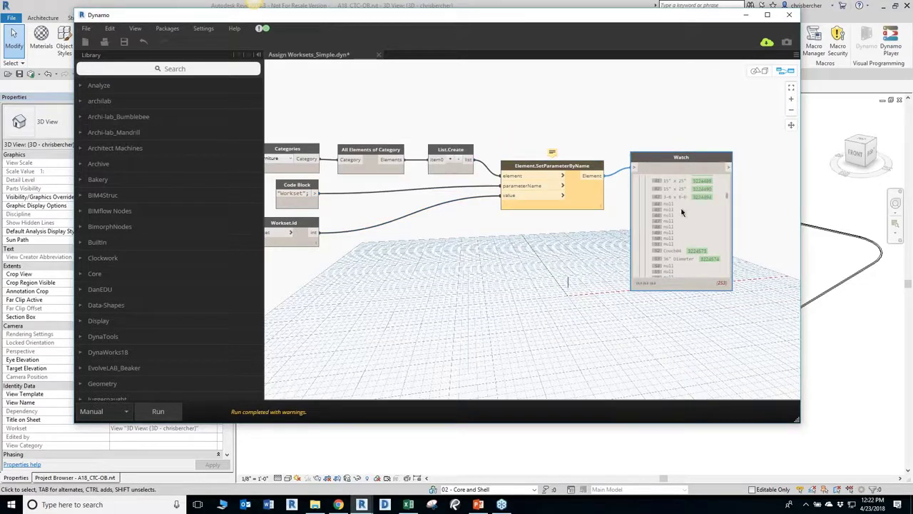
scroll(682, 214, "up", 1)
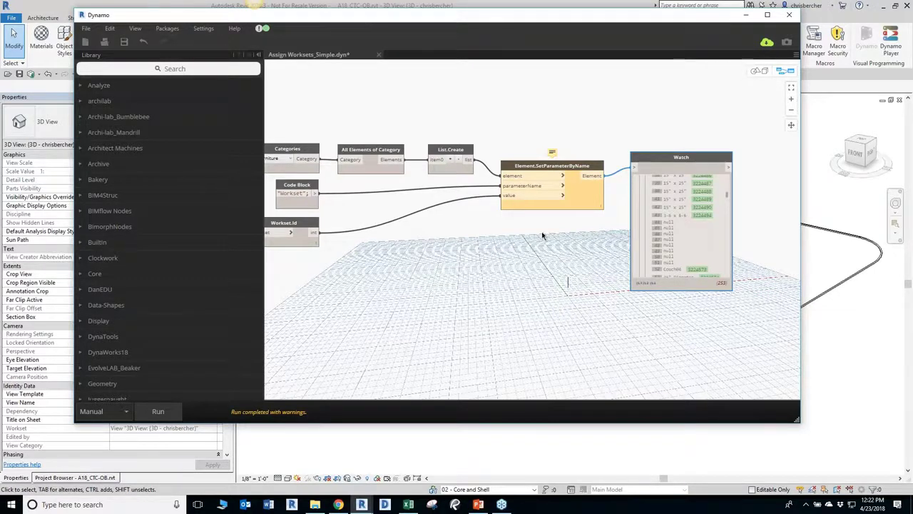
Set the Categories node to Grids in place of Furniture
middle_click_drag(542, 235, 626, 245)
middle_click_drag(553, 258, 583, 254)
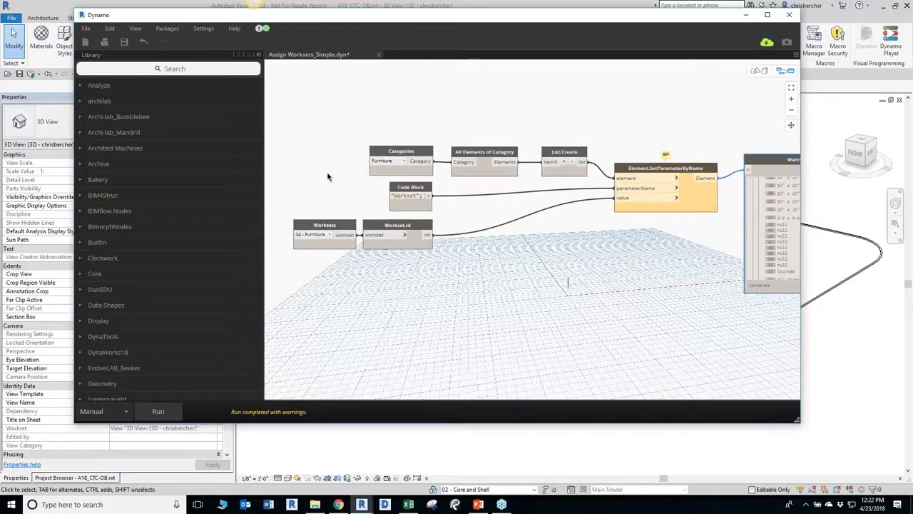
left_click(386, 163)
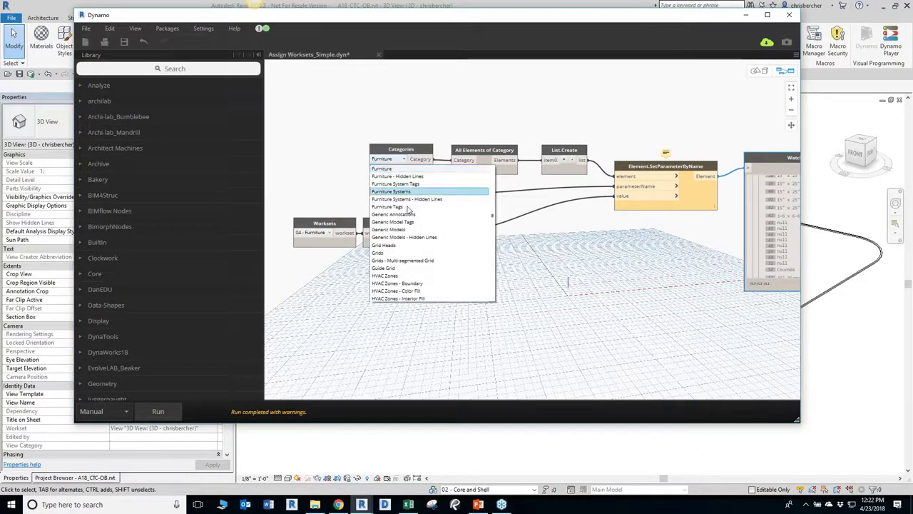
scroll(399, 225, "up", 2)
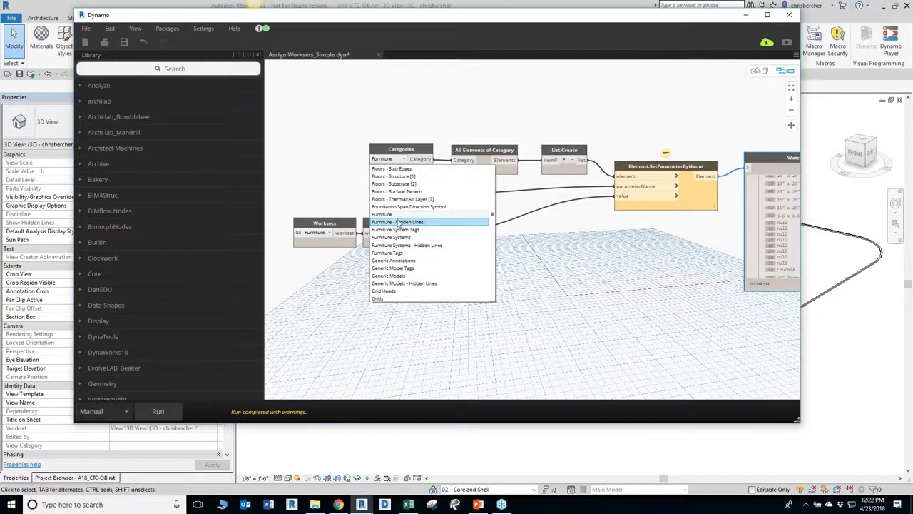
scroll(400, 242, "down", 1)
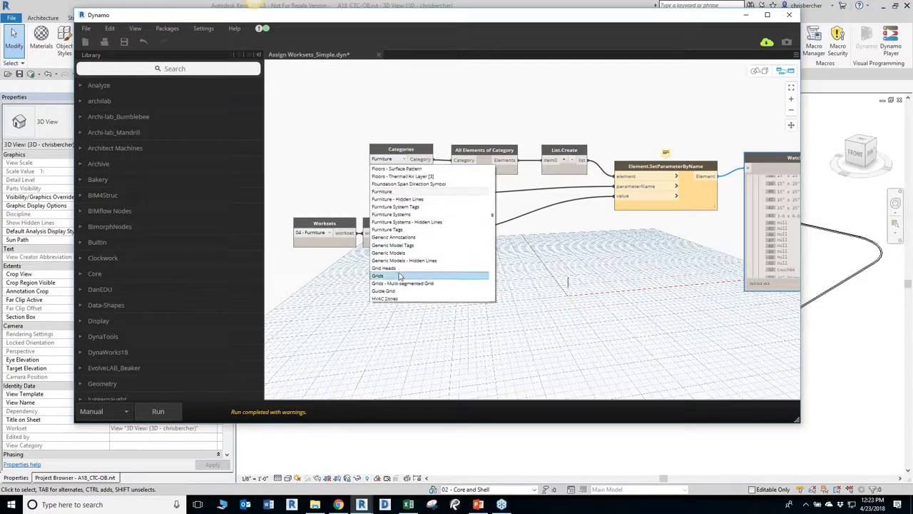
left_click(396, 275)
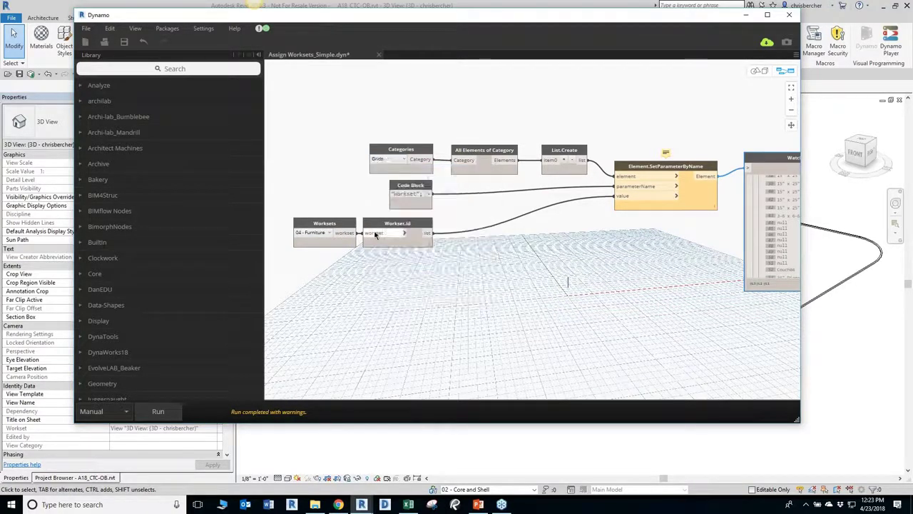
Set the Worksets node to 06 - Major Levels and Grids, move it clear of Workset.Id, and run the graph
left_click(325, 233)
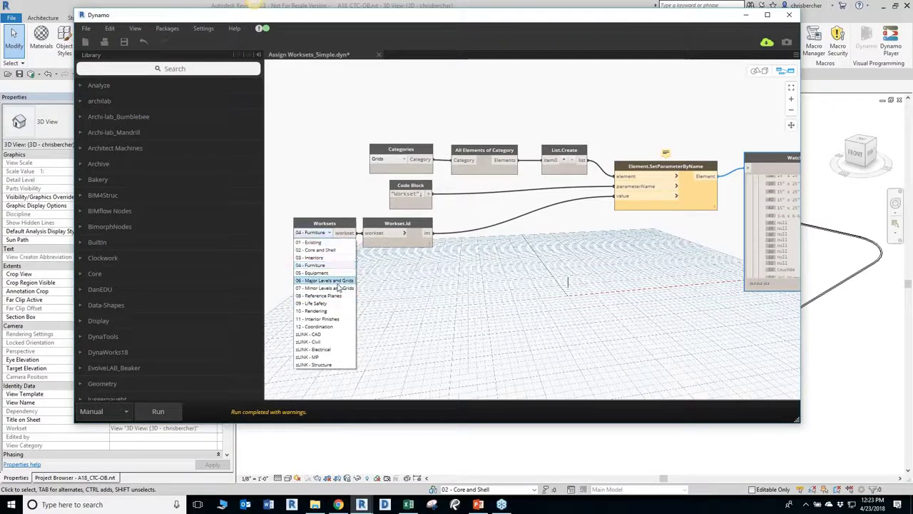
left_click(335, 280)
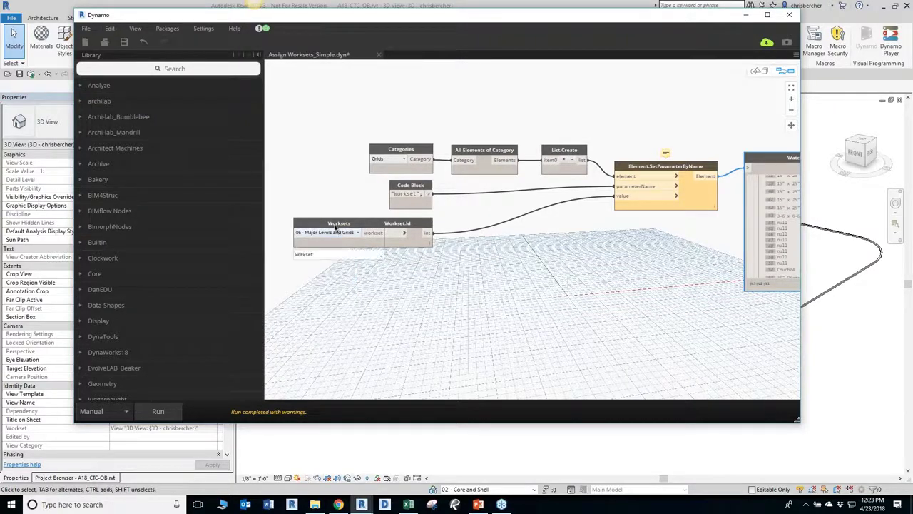
left_click_drag(336, 229, 304, 232)
left_click(176, 412)
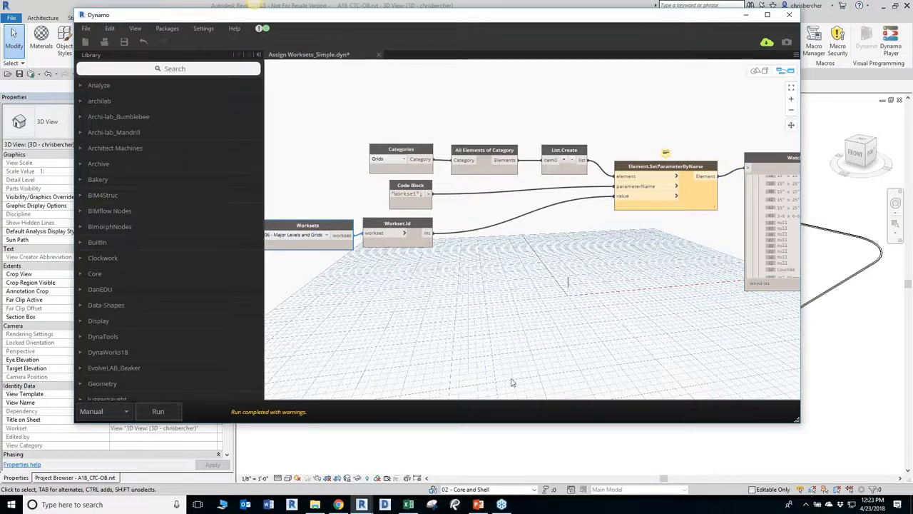
mouse_move(587, 255)
middle_mouse_down()
mouse_move(467, 250)
mouse_move(589, 241)
middle_mouse_up()
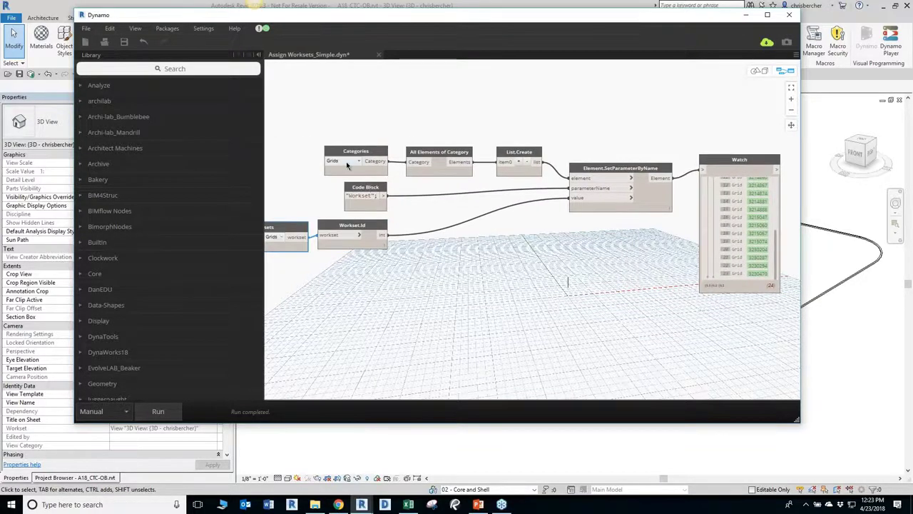
middle_click_drag(347, 165, 356, 164)
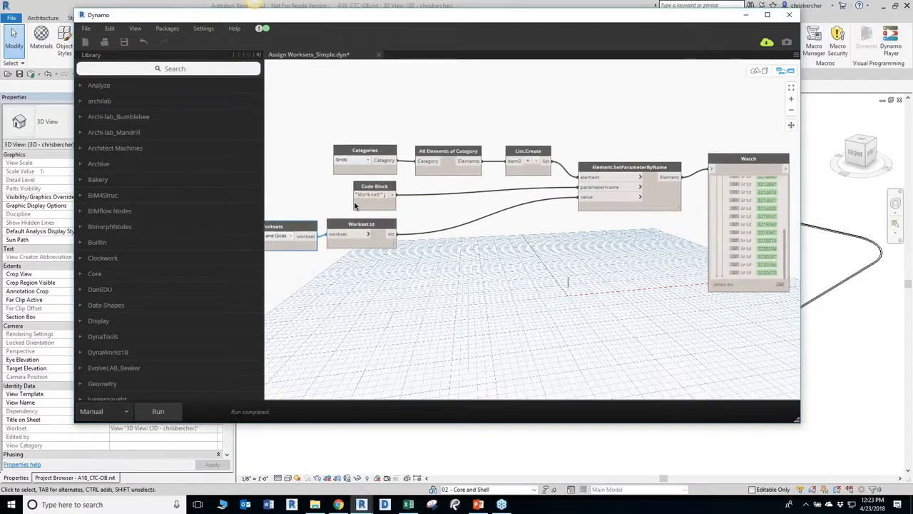
left_click(358, 163)
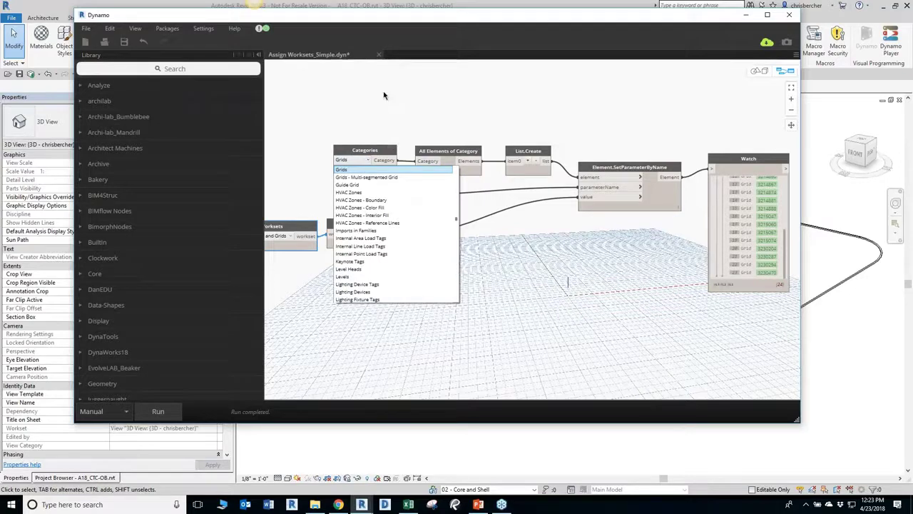
left_click(368, 142)
scroll(371, 139, "down", 3)
middle_click_drag(373, 140, 421, 141)
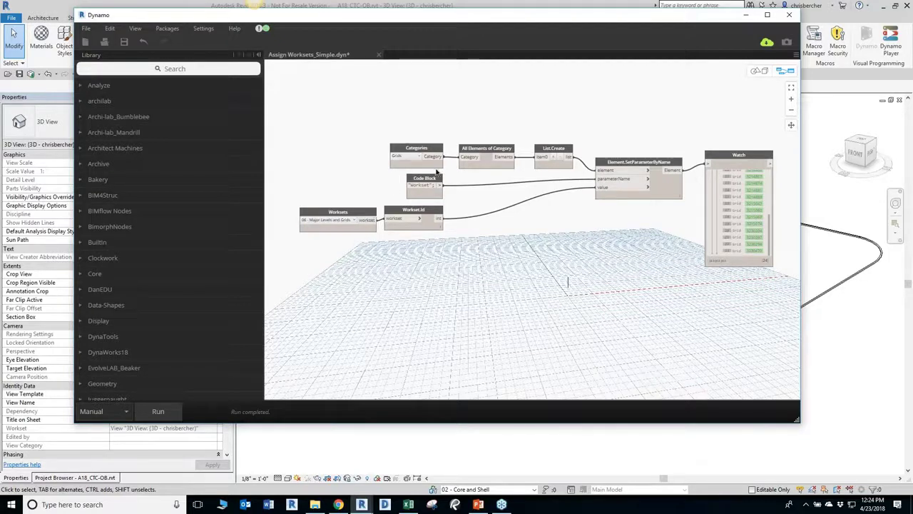
middle_click_drag(520, 212, 508, 222)
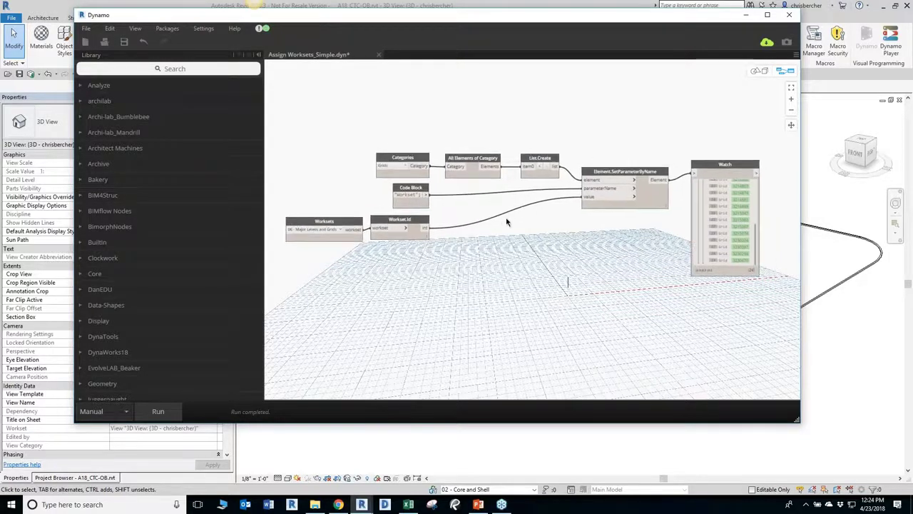
Save the changes to Assign Worksets_Simple.dyn and open Get Parameter of Any Category.dyn from the Dynamo Scripts folder
left_click(104, 41)
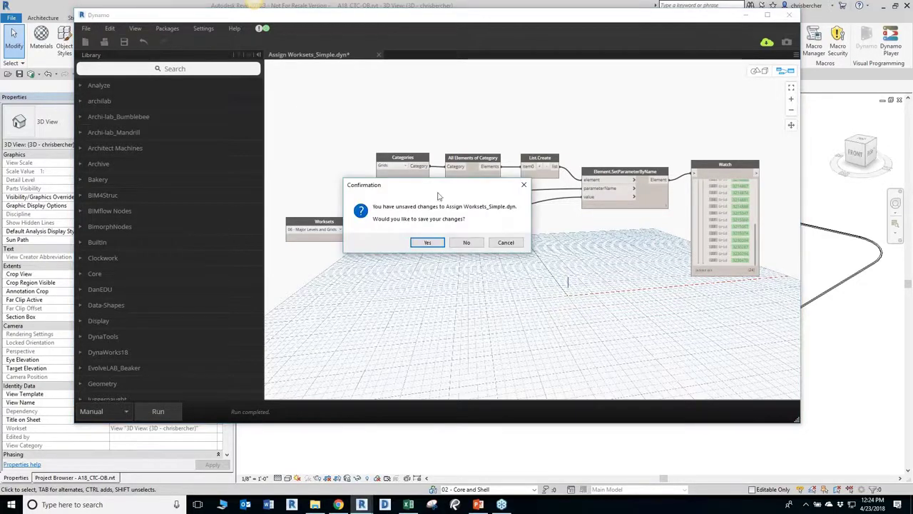
left_click(431, 243)
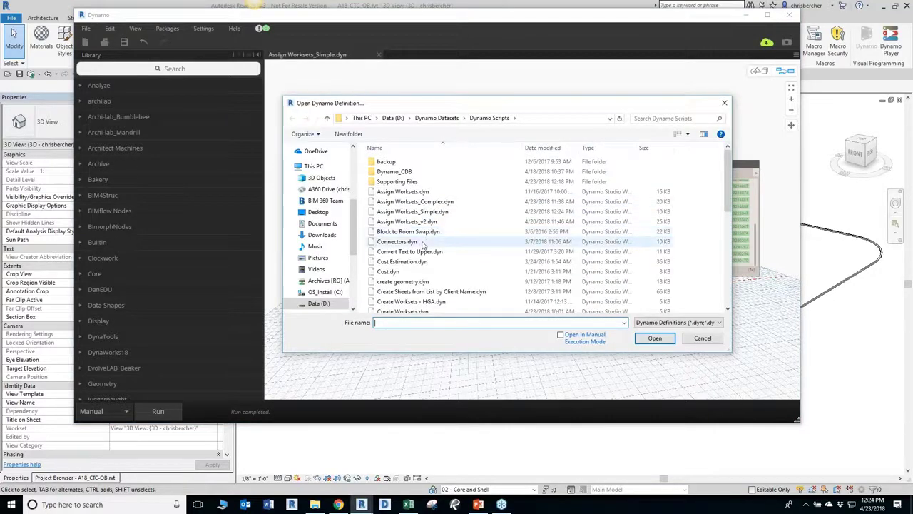
scroll(425, 249, "down", 2)
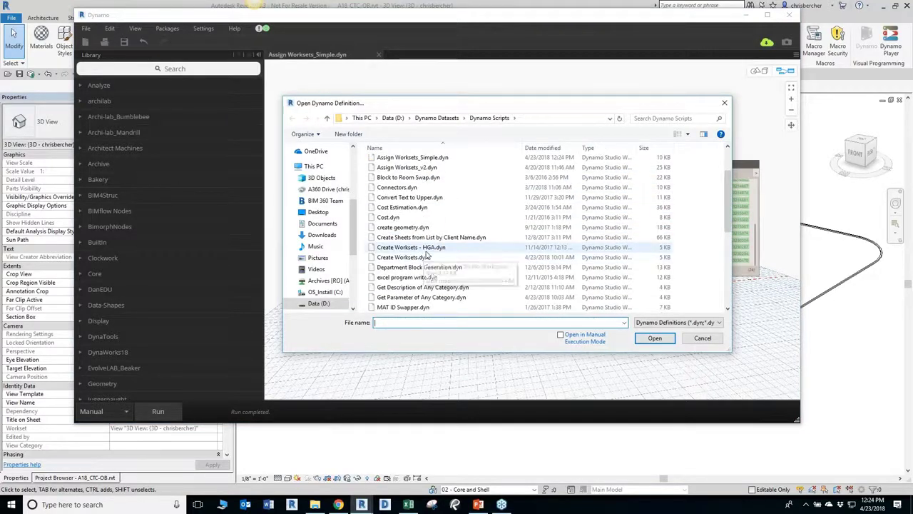
scroll(425, 253, "down", 1)
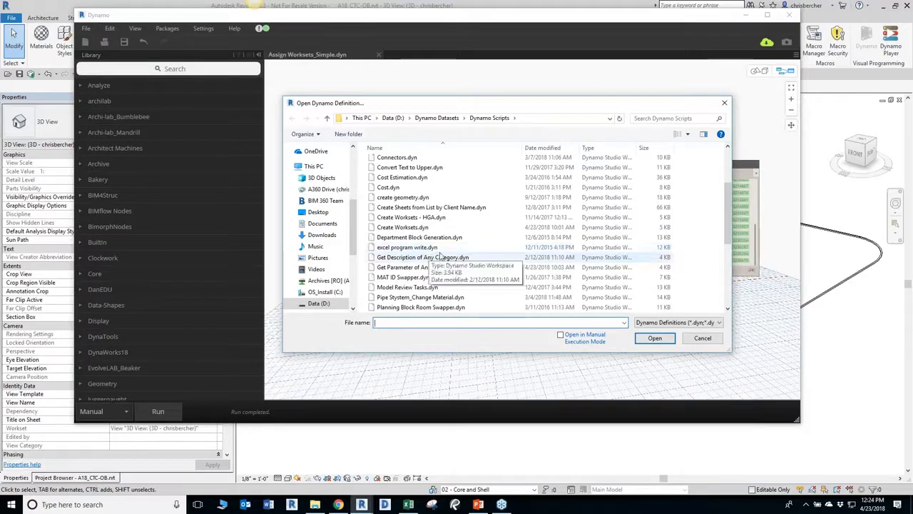
scroll(425, 253, "down", 5)
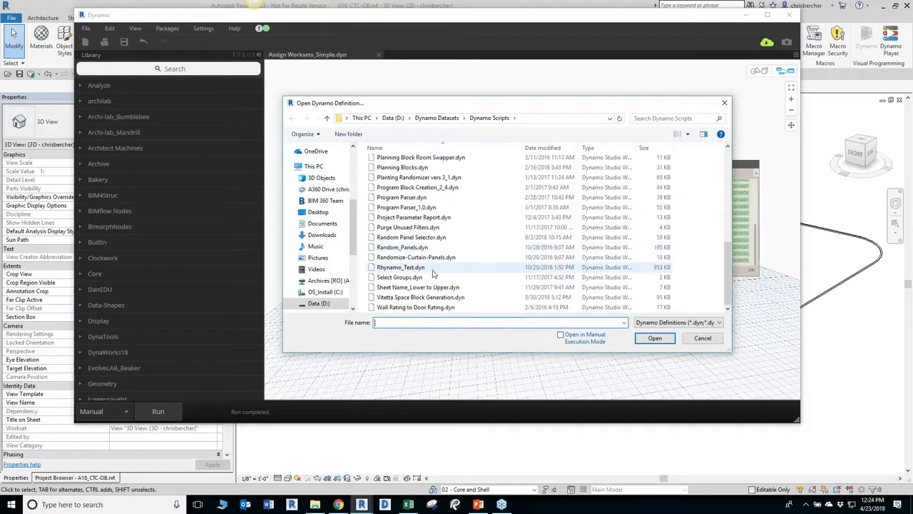
scroll(456, 278, "up", 1)
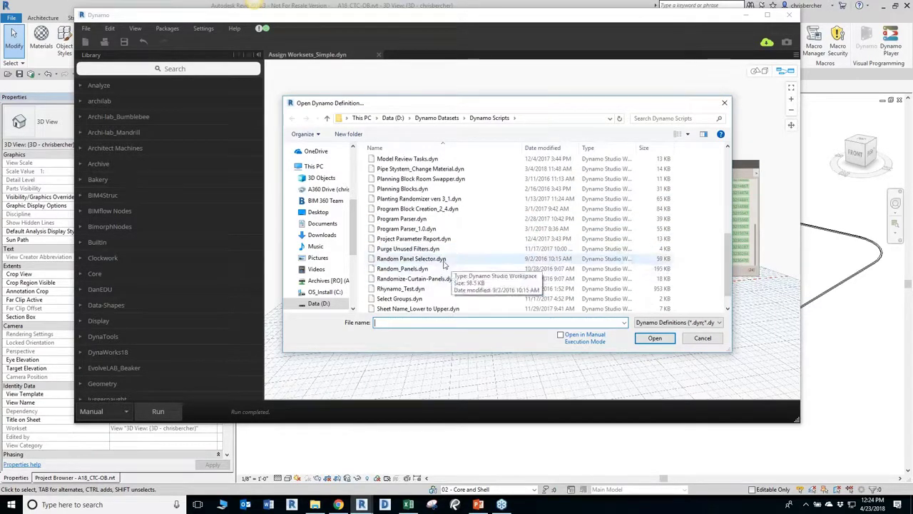
scroll(418, 245, "up", 2)
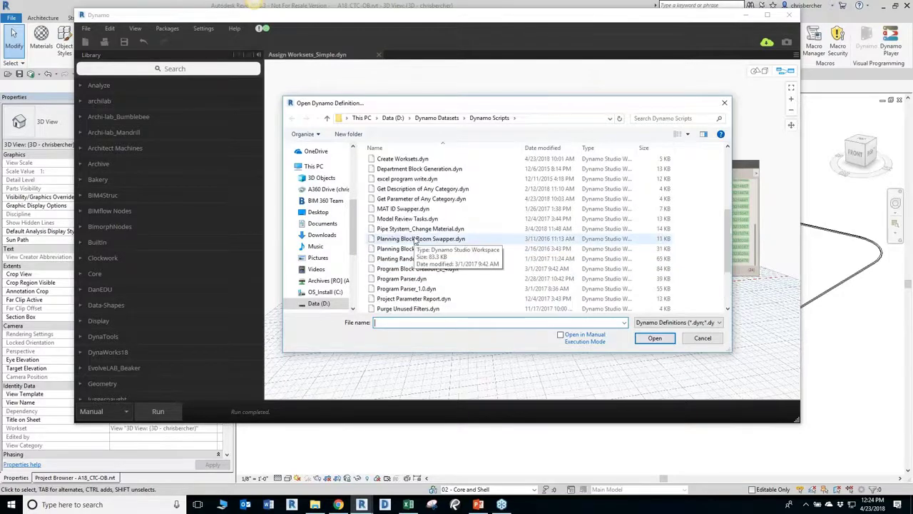
left_click(410, 189)
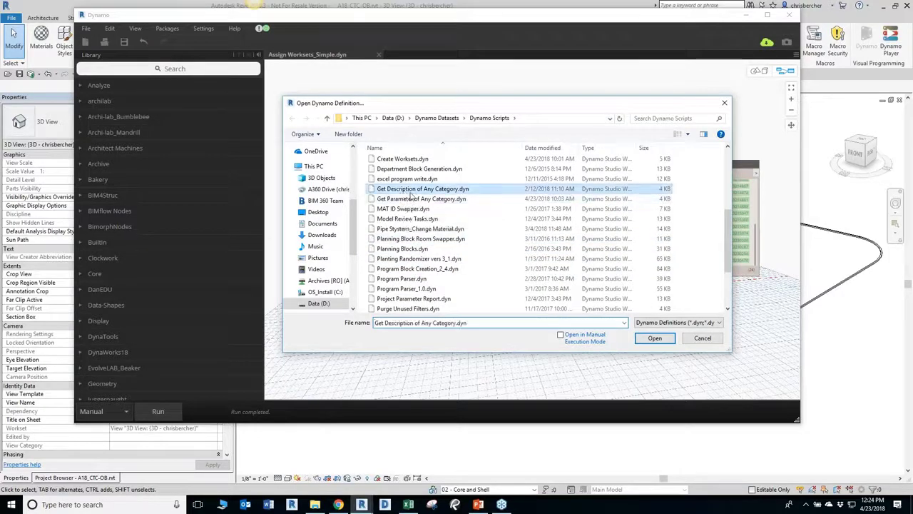
left_click(410, 198)
left_click(652, 339)
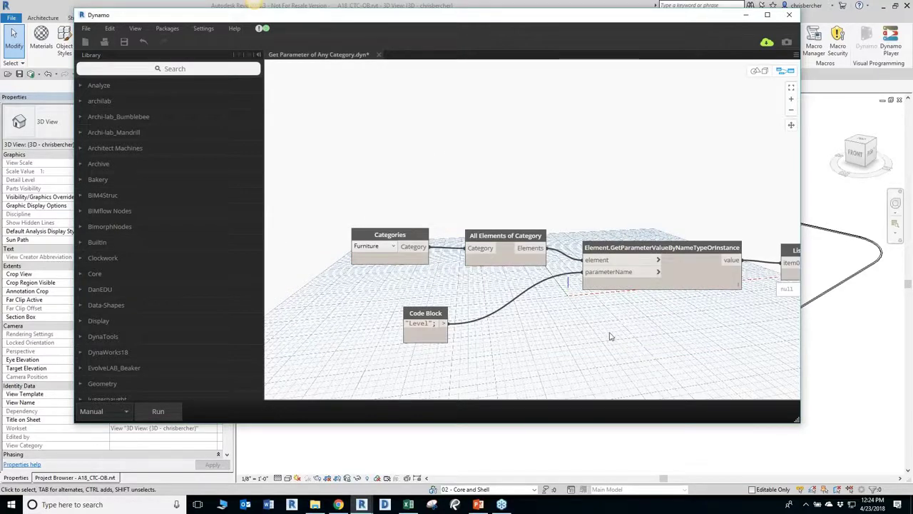
Change the parameter name in the Code Block to "Workset"
scroll(626, 337, "down", 1)
middle_click_drag(626, 338, 554, 270)
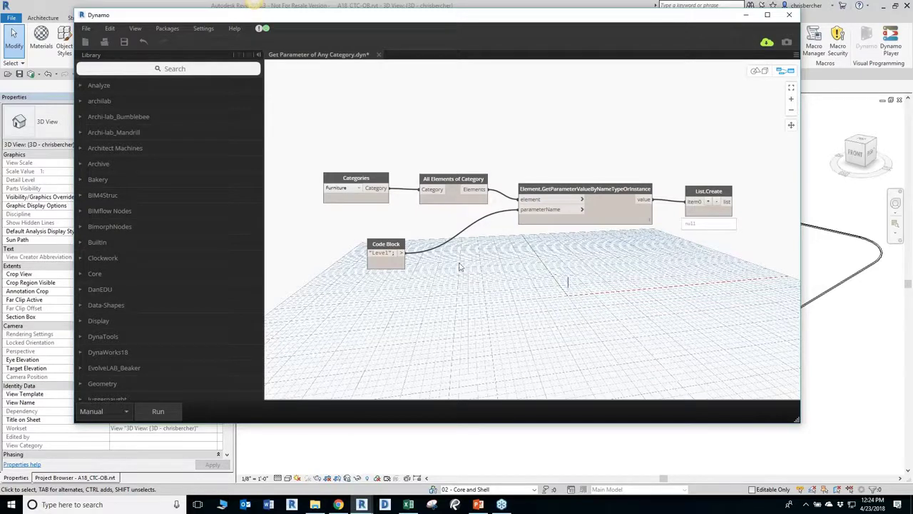
double_click(388, 253)
left_click_drag(389, 253, 372, 254)
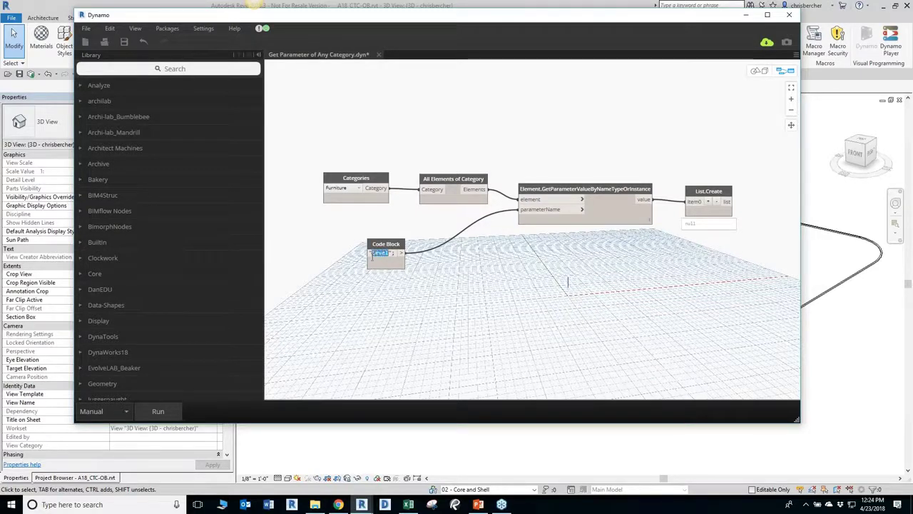
type("Workset")
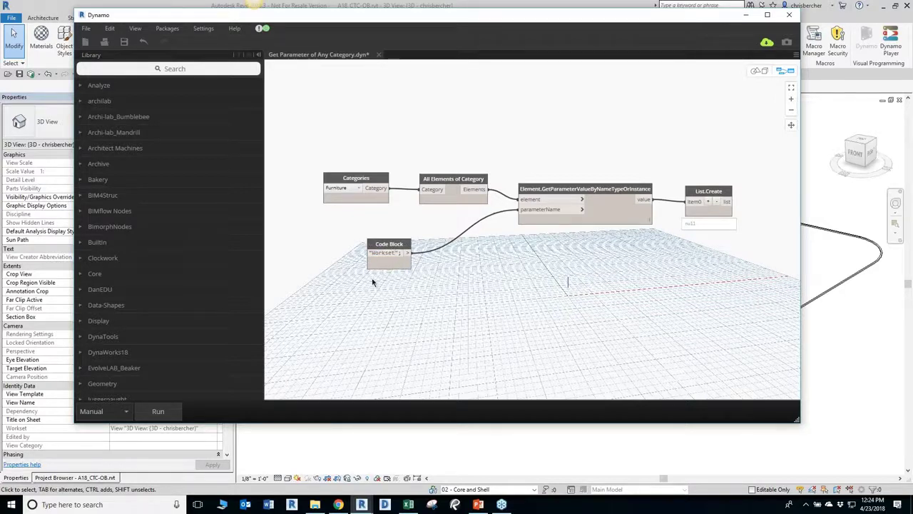
Run the graph for Furniture, review the workset values in the List.Create preview, and nudge the Element.GetParameterValueByNameTypeOrInstance node slightly
left_click(158, 411)
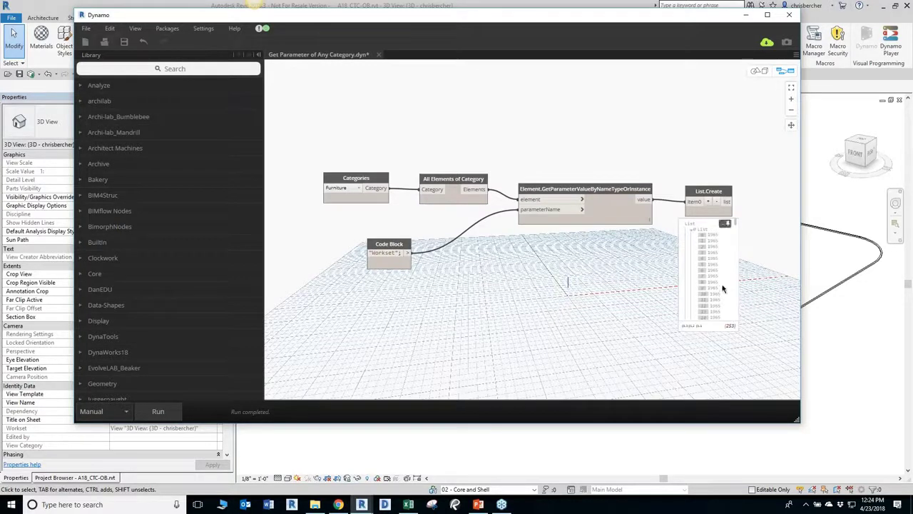
scroll(722, 289, "down", 6)
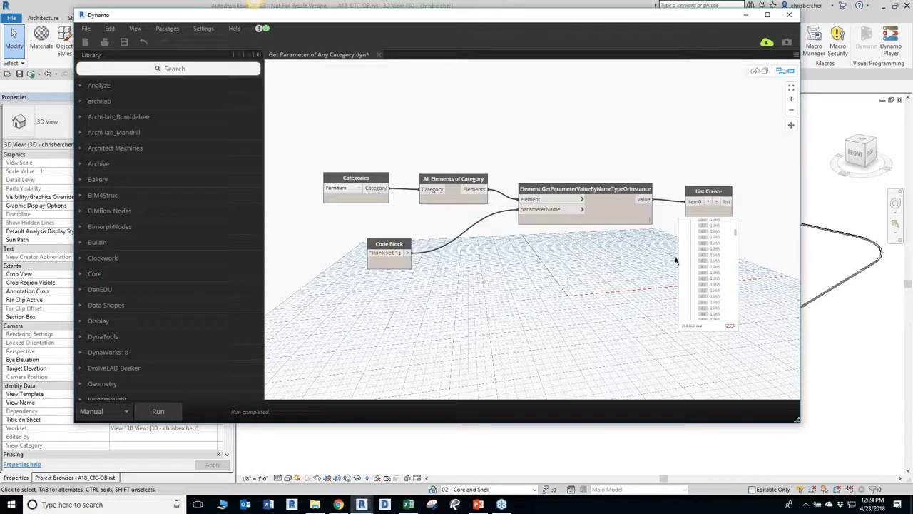
mouse_move(582, 191)
left_mouse_down()
mouse_move(580, 175)
mouse_move(574, 188)
left_mouse_up()
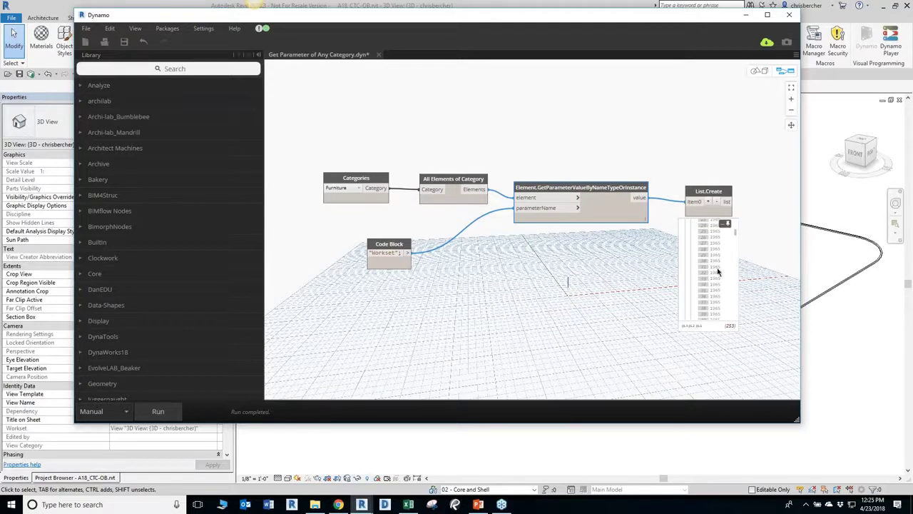
middle_click_drag(591, 284, 568, 276)
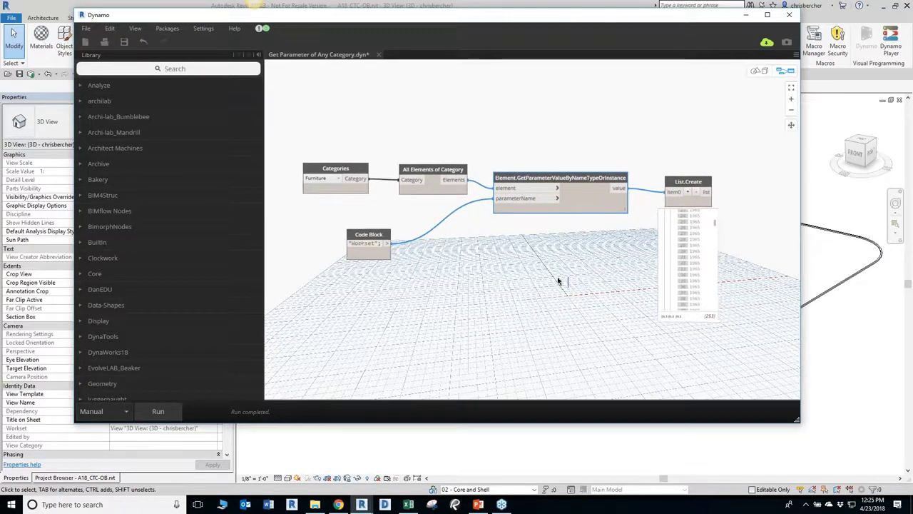
Switch the Categories node to Grids and run the graph to read the grids' workset values
left_click(318, 179)
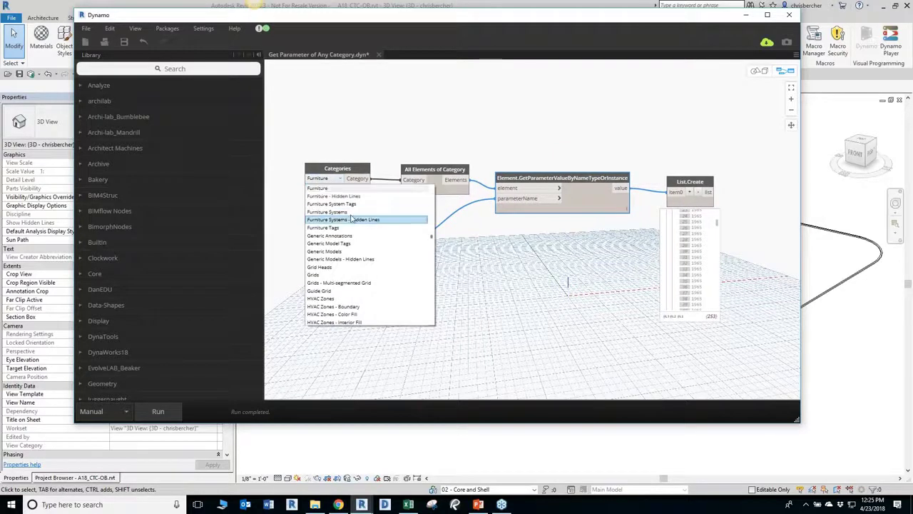
left_click(321, 275)
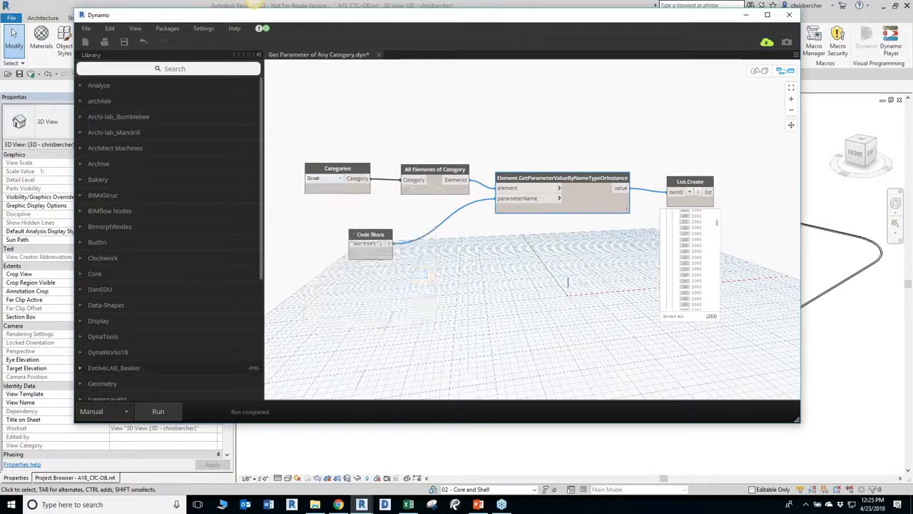
left_click(158, 411)
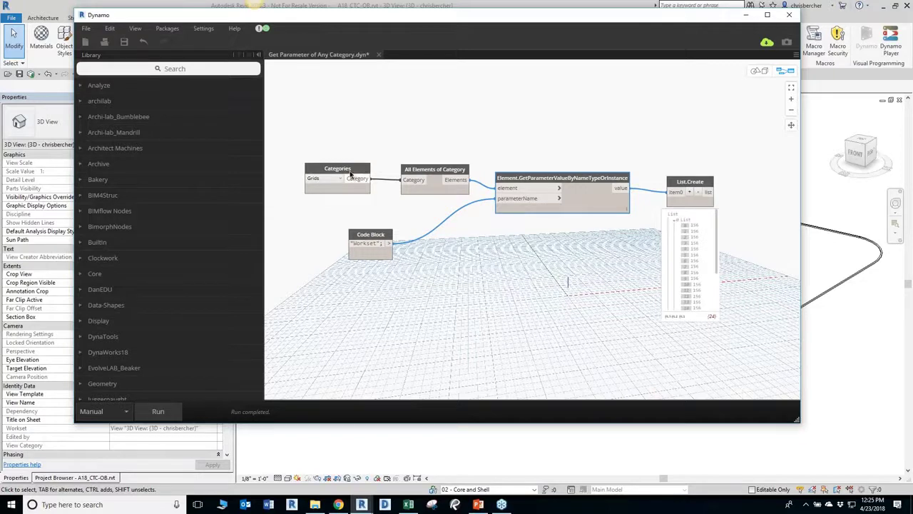
Switch the Categories node to Floors, set the Code Block to "Level", and run the graph to read the floors' levels
left_click(328, 180)
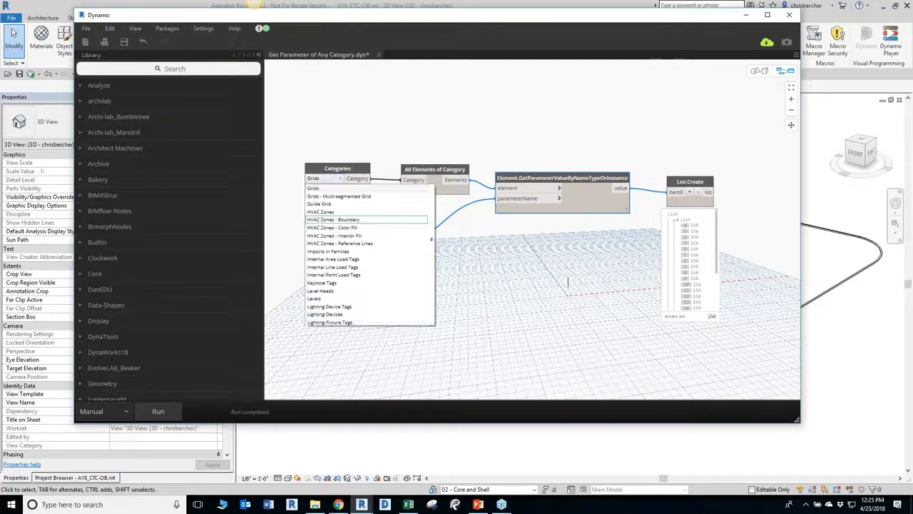
scroll(345, 221, "up", 4)
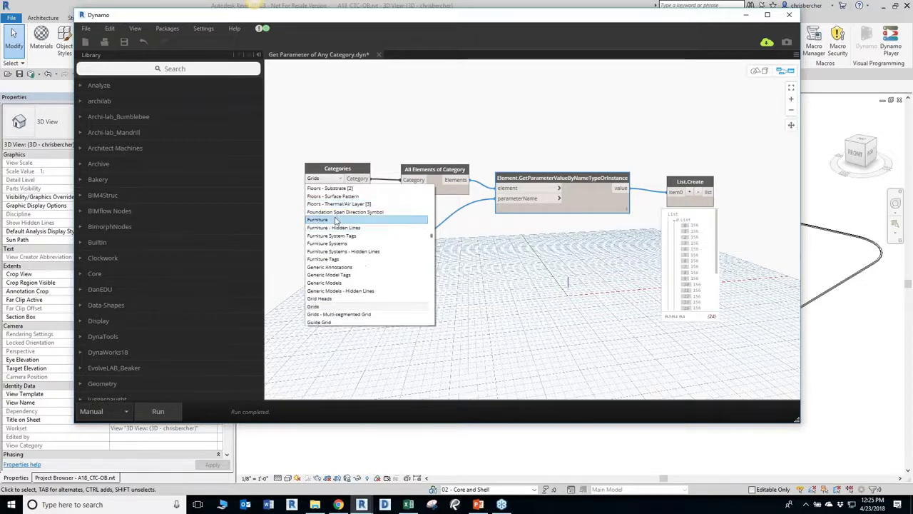
scroll(341, 221, "up", 4)
scroll(341, 221, "up", 2)
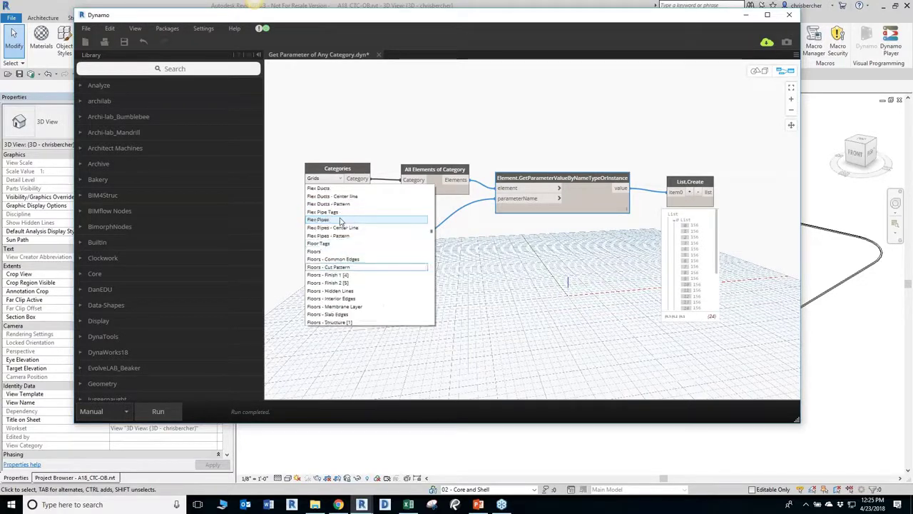
left_click(331, 253)
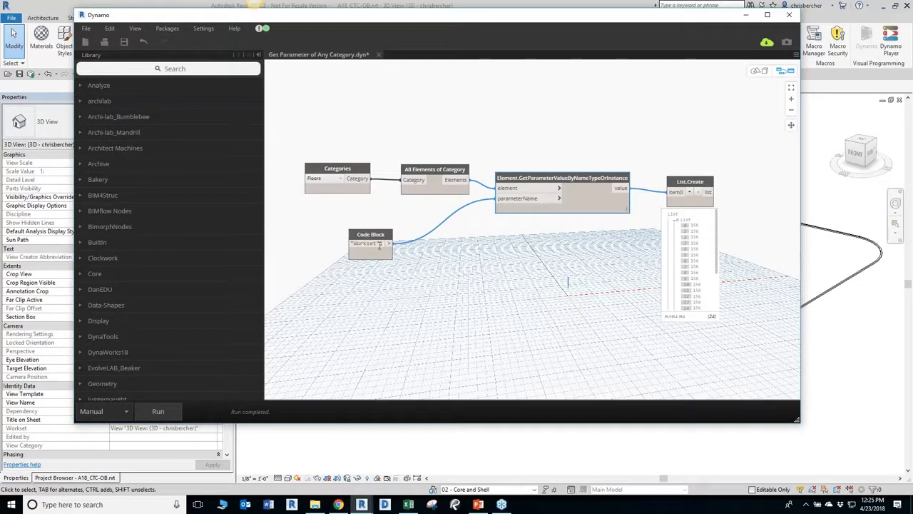
left_click_drag(379, 244, 352, 244)
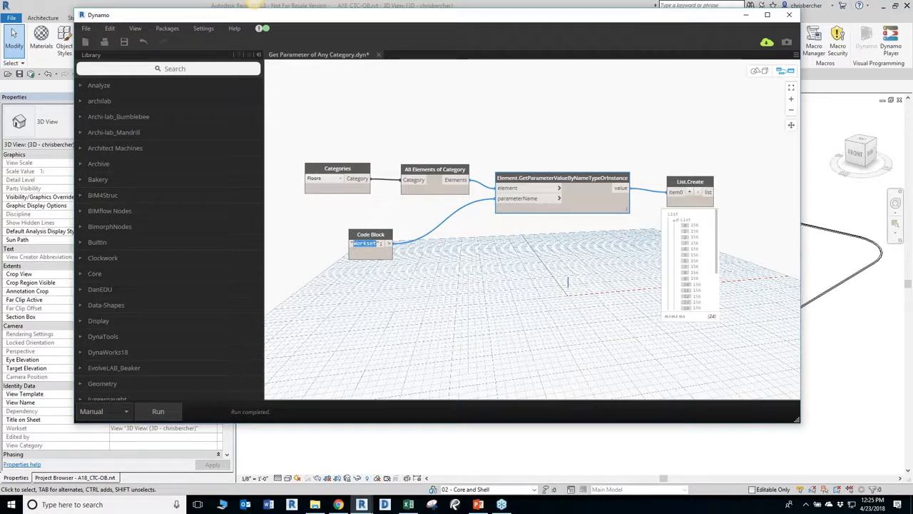
type("Level")
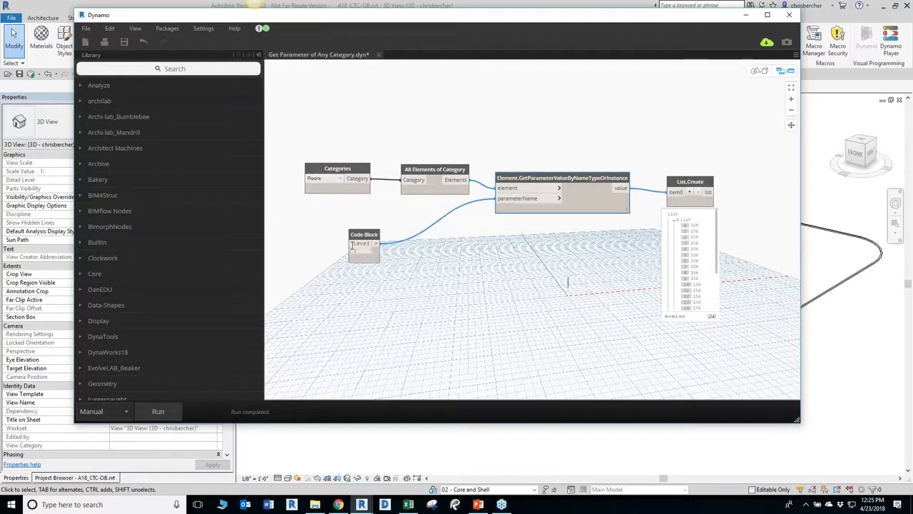
type("\";")
left_click(352, 339)
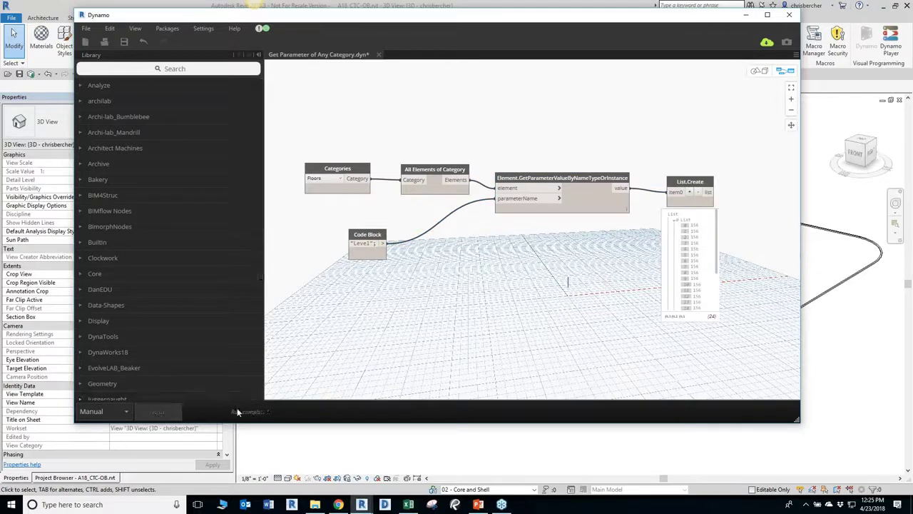
left_click(158, 411)
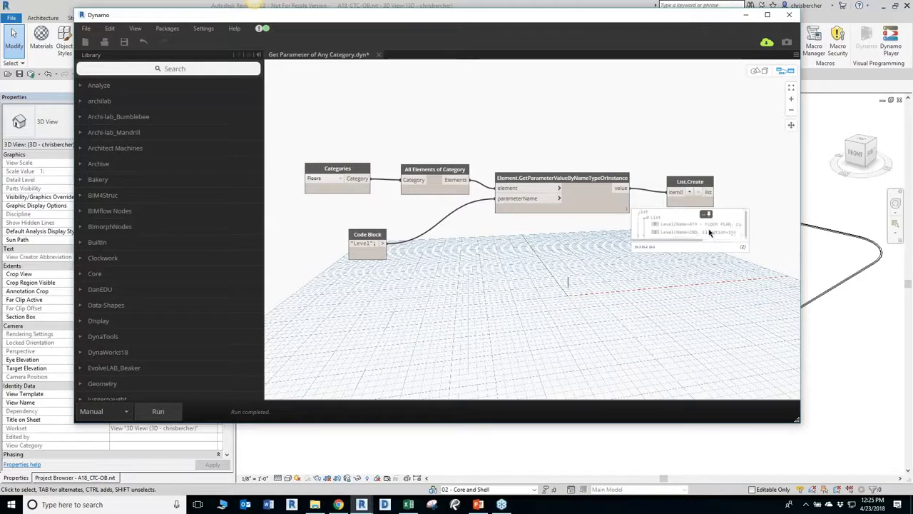
Switch the Categories node to Grids, set the Code Block to "Name", and run the graph to read the grid names
double_click(364, 244)
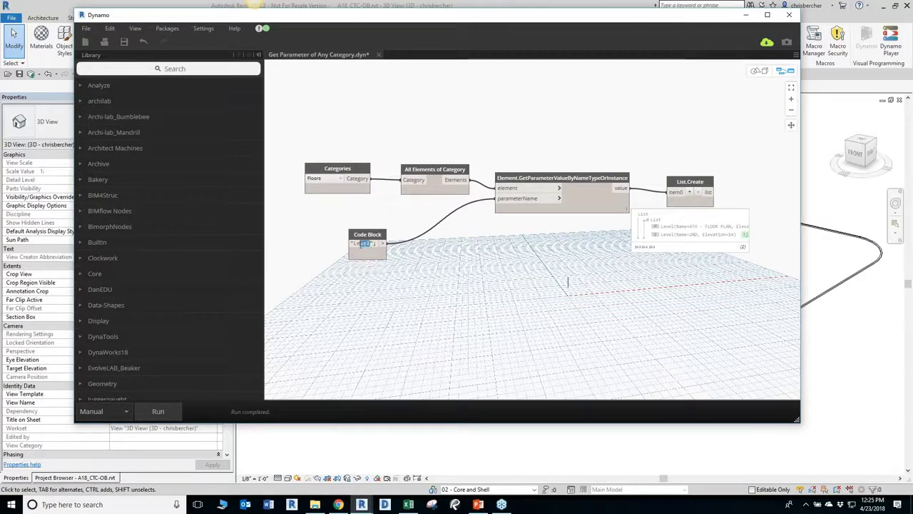
left_click(331, 179)
left_click(339, 180)
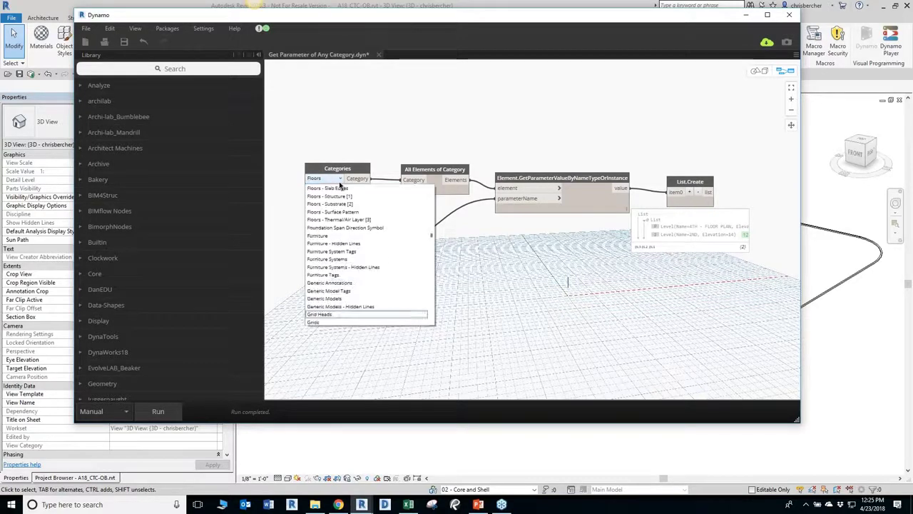
key("Down")
key("Return")
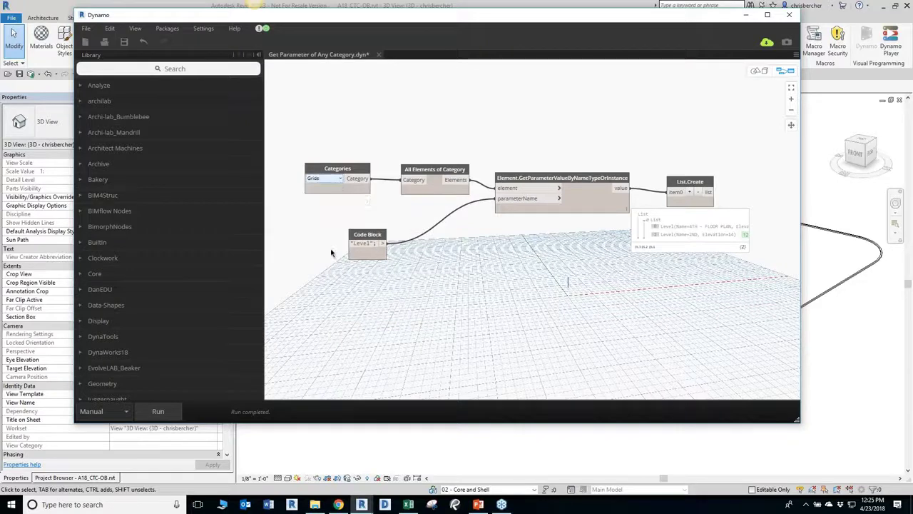
left_click_drag(371, 243, 352, 244)
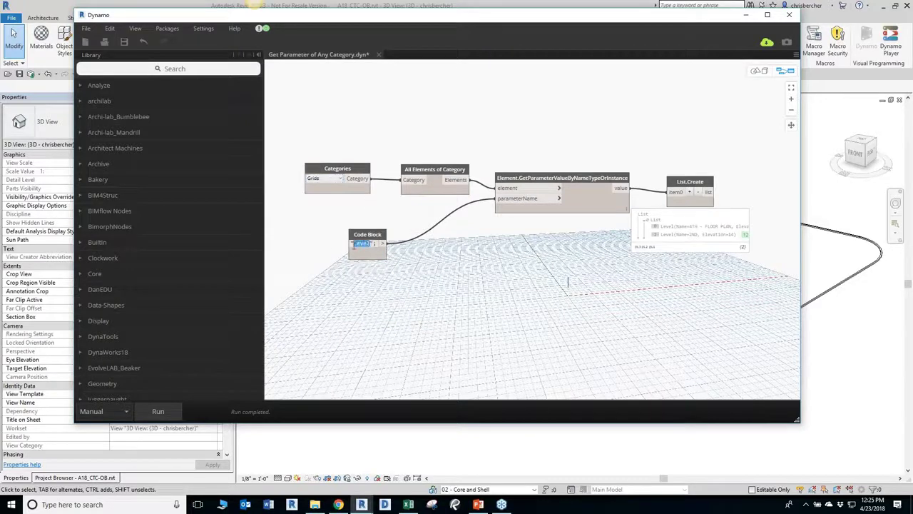
type("Name")
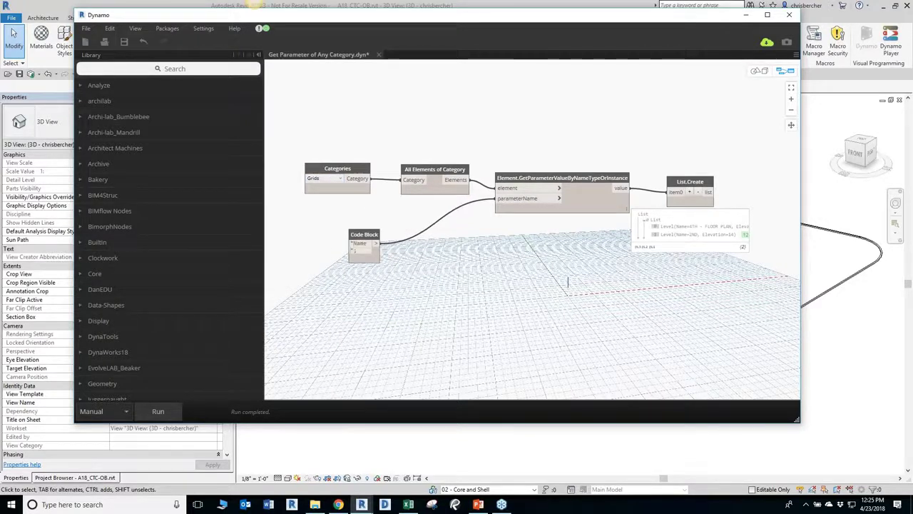
left_click(398, 283)
left_click(158, 411)
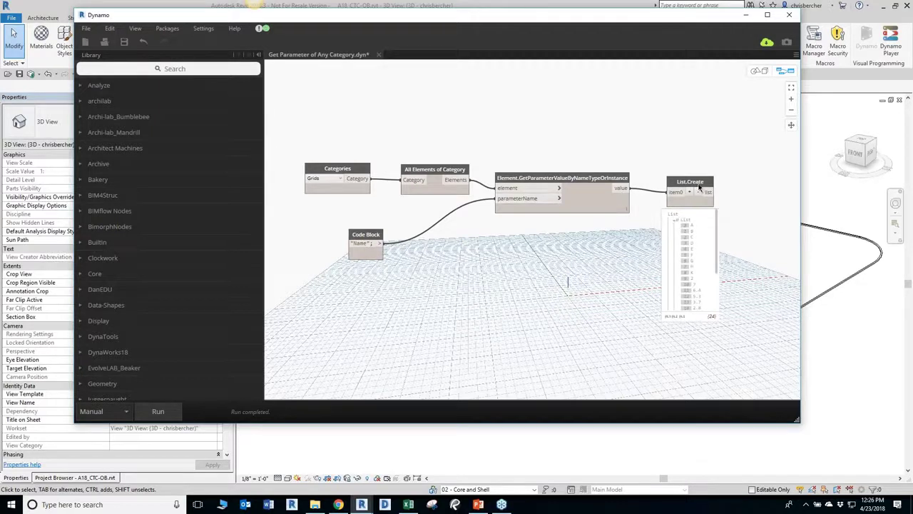
double_click(360, 243)
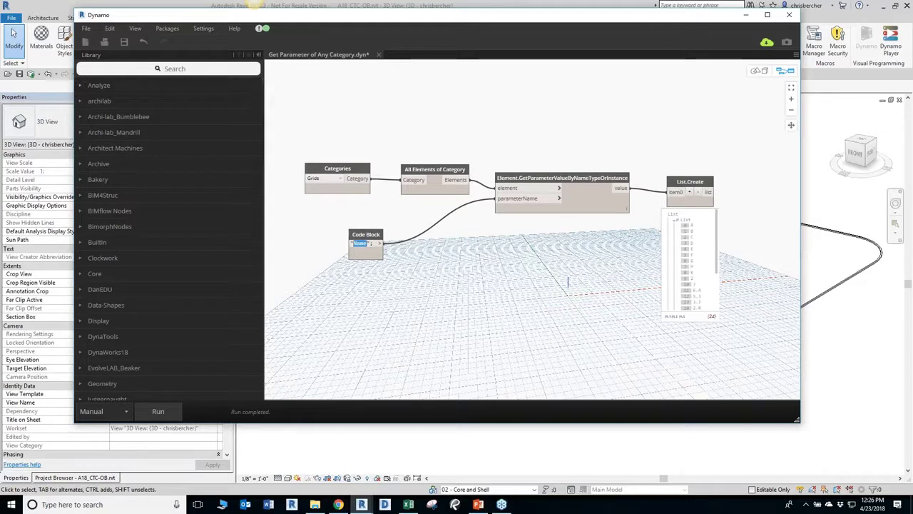
left_click(129, 68)
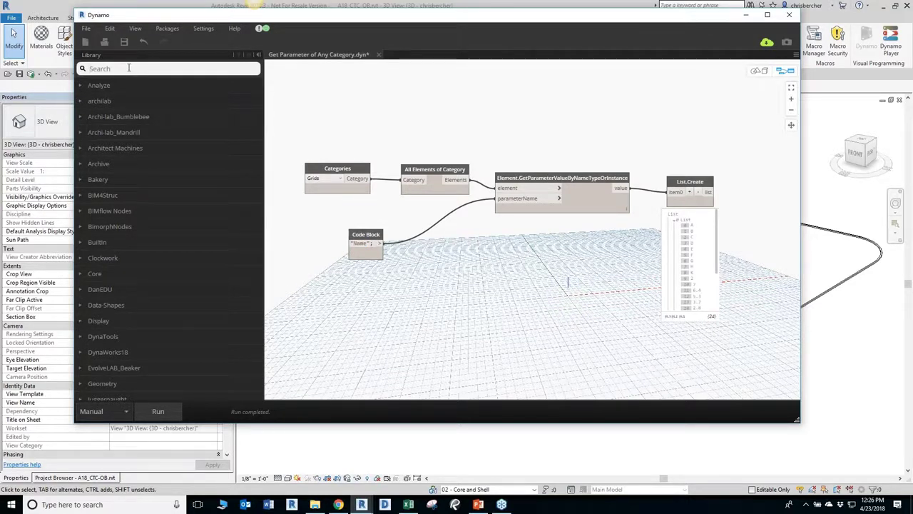
Switch the Categories node to Walls and set the parameter name in the Code Block to "Workset"
left_click(321, 178)
scroll(341, 296, "down", 10)
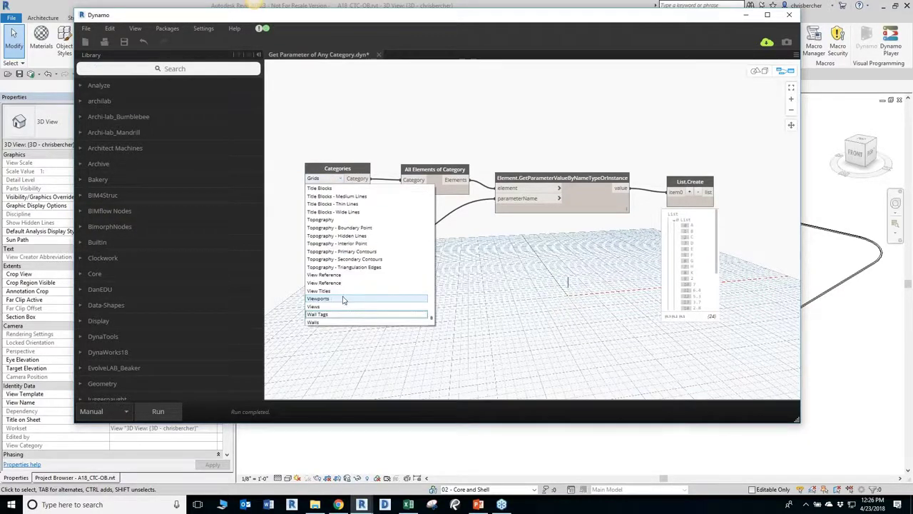
scroll(344, 307, "down", 4)
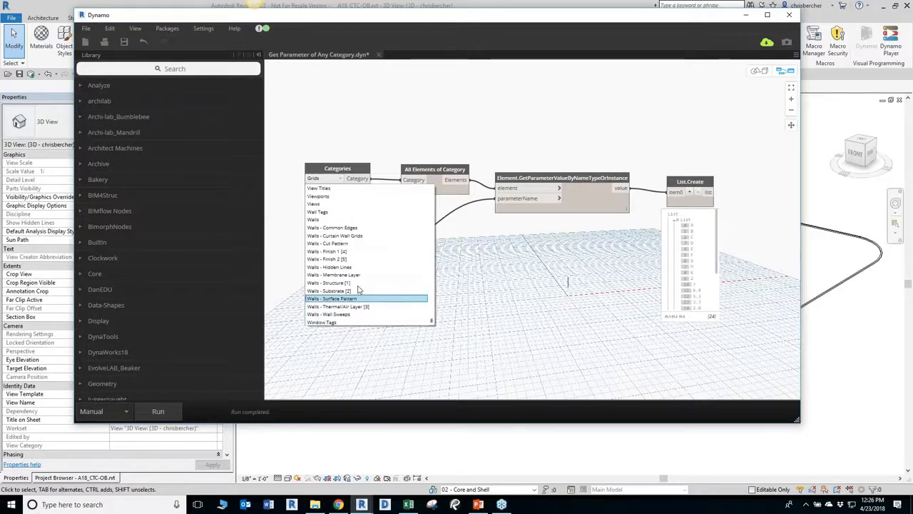
left_click(359, 220)
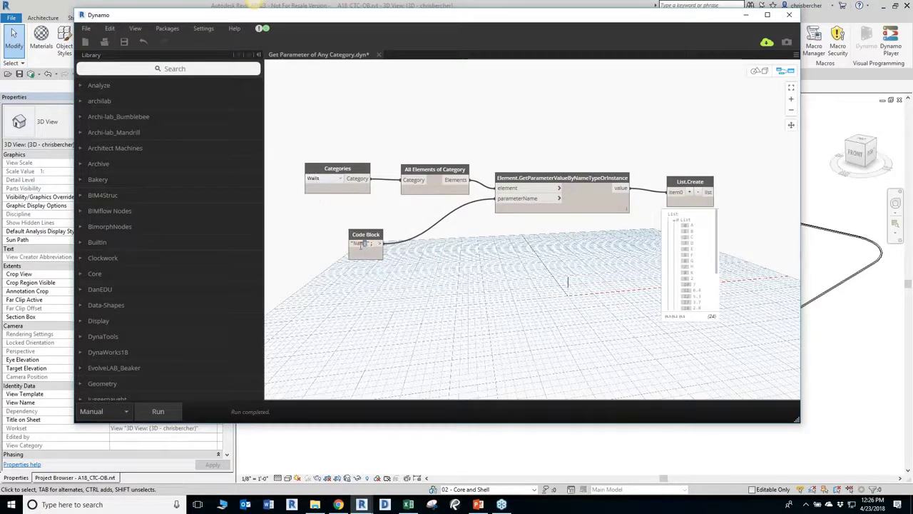
double_click(361, 243)
type("Workset")
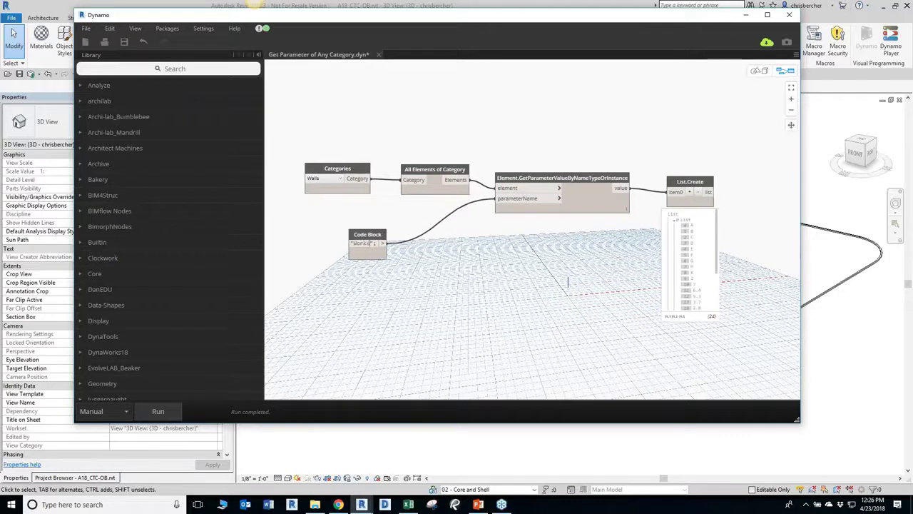
Run the graph and review the walls' workset values throughout the List.Create preview
left_click(158, 412)
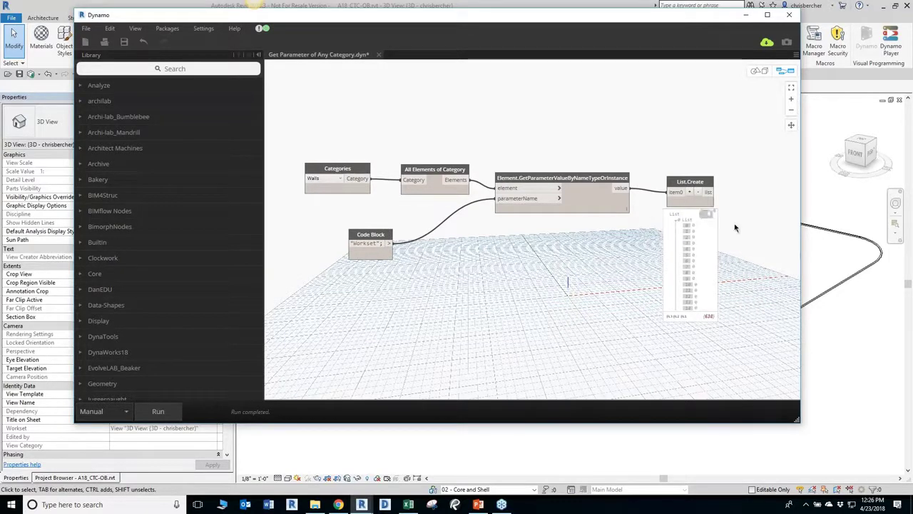
scroll(695, 250, "down", 6)
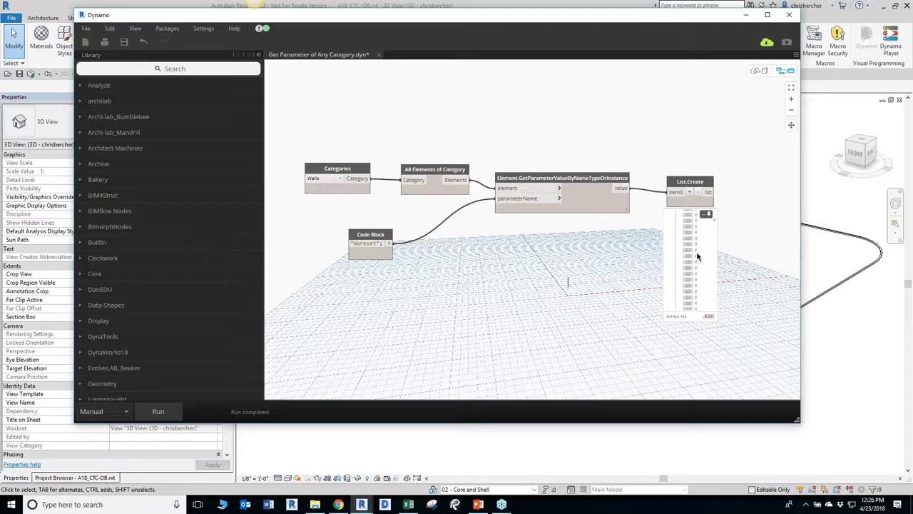
scroll(701, 261, "down", 8)
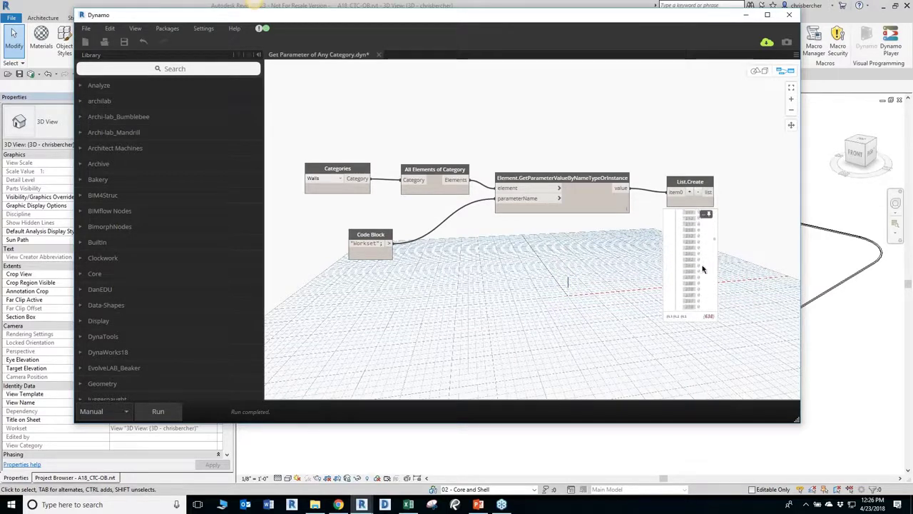
scroll(702, 275, "down", 8)
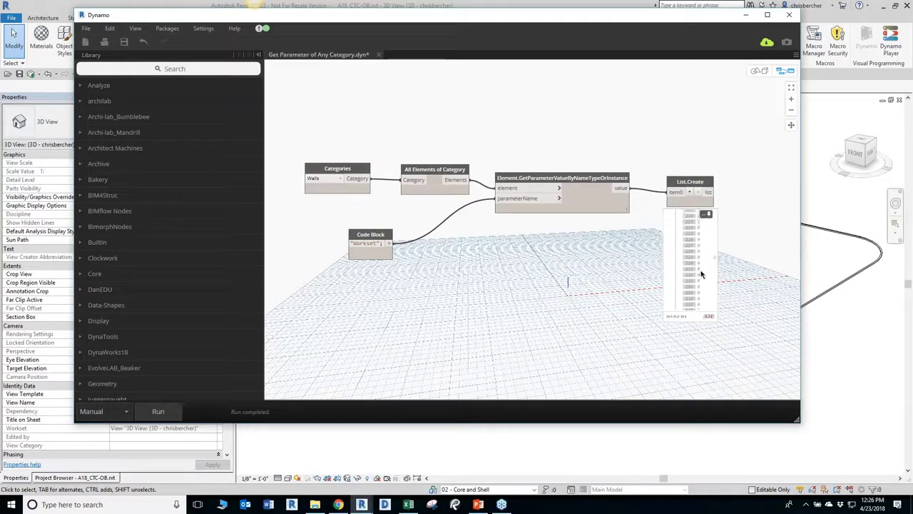
scroll(702, 280, "down", 3)
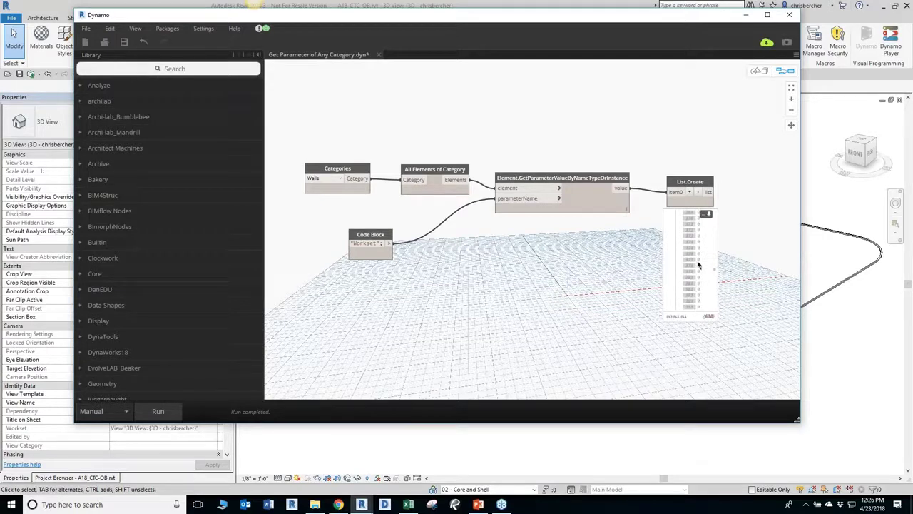
scroll(698, 265, "down", 12)
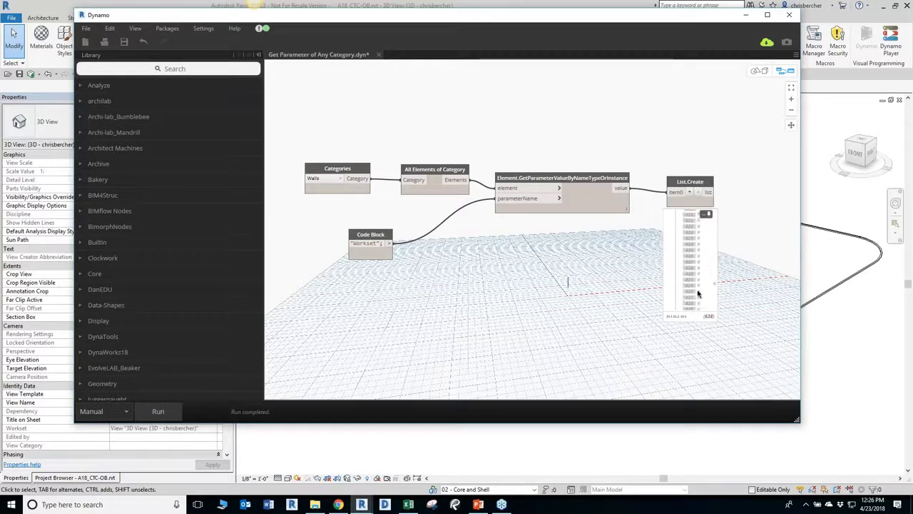
scroll(698, 292, "down", 12)
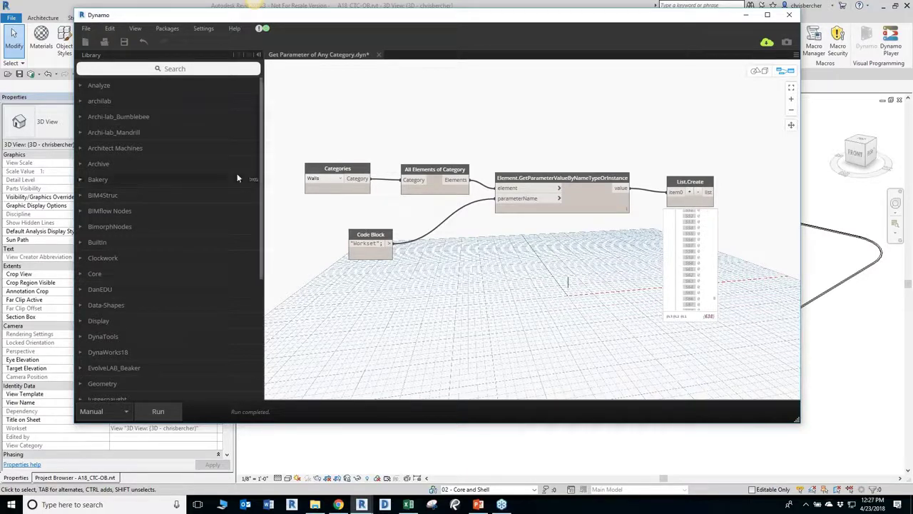
Discard the changes to Get Parameter of Any Category.dyn and open Assign Worksets_Complex.dyn from the Dynamo Scripts folder
left_click(105, 41)
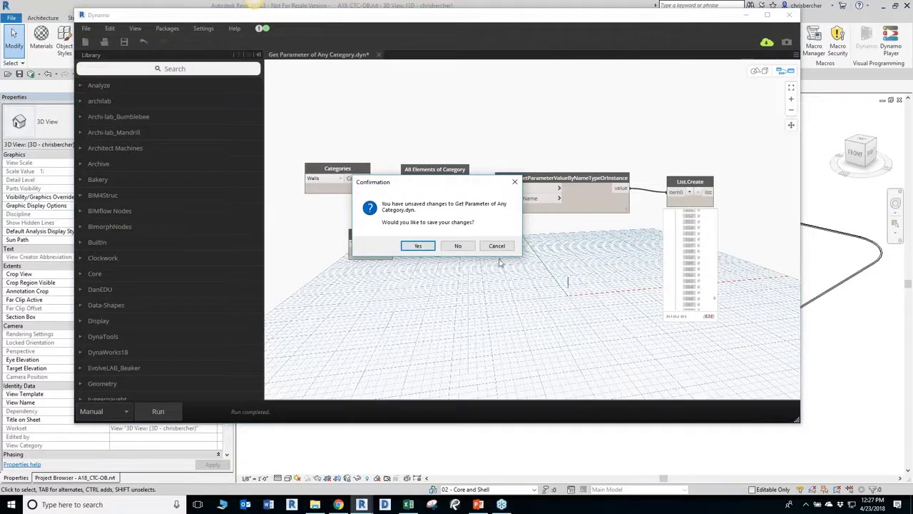
left_click(450, 245)
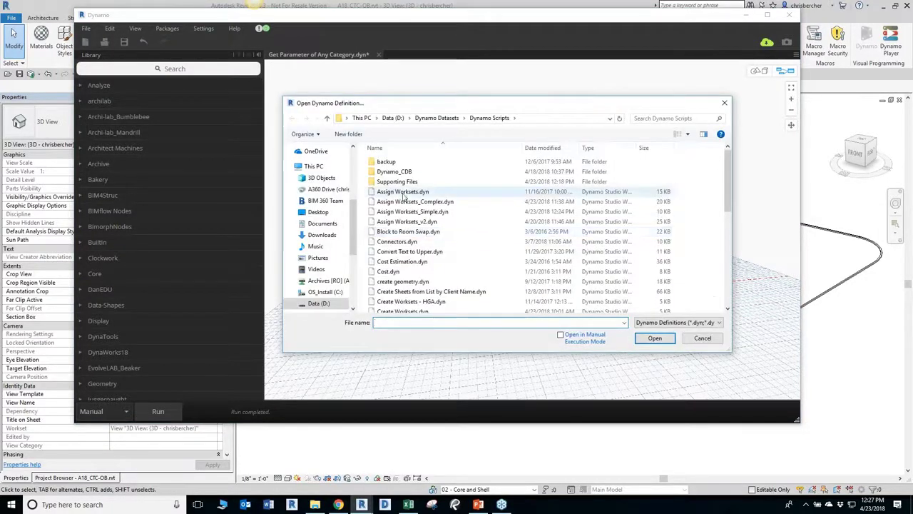
left_click(413, 202)
left_click(654, 338)
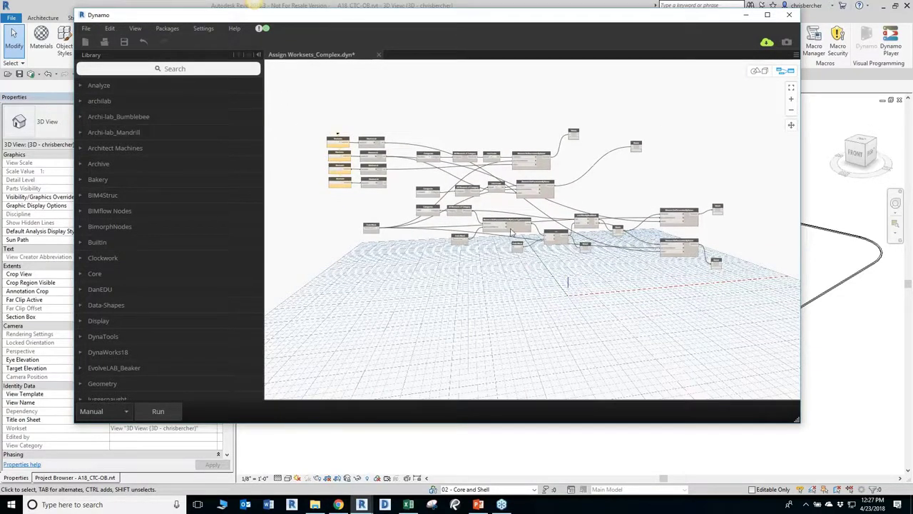
Set the four Worksets nodes to 02 - Core and Shell, 03 - Interiors, 04 - Furniture and 05 - Equipment, in that order
scroll(536, 209, "up", 3)
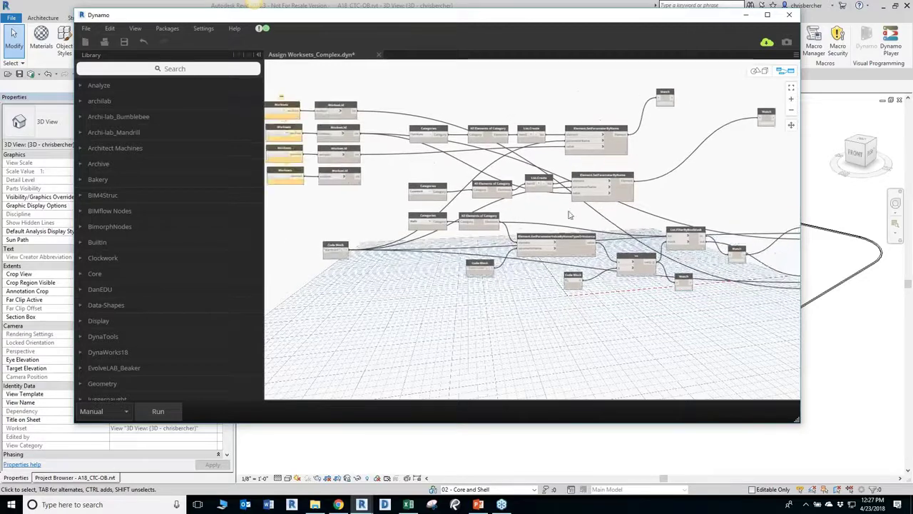
scroll(356, 119, "up", 5)
scroll(465, 131, "down", 2)
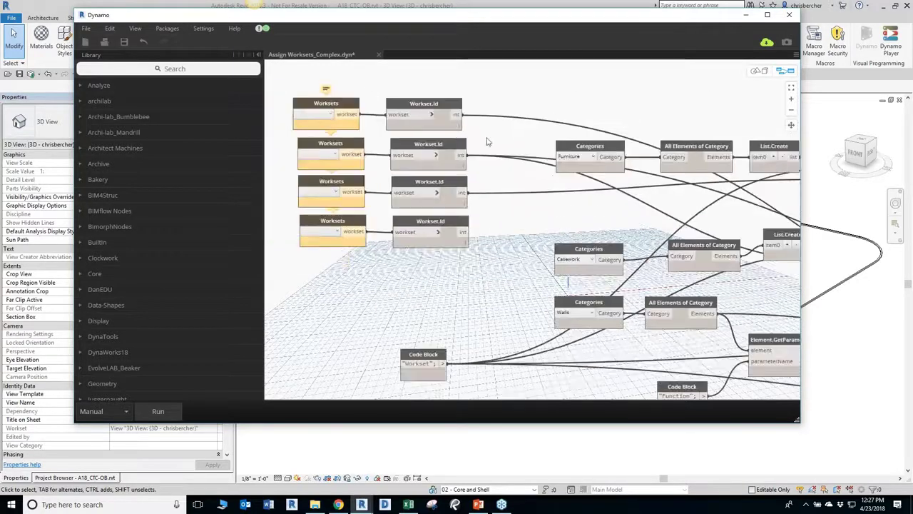
middle_click_drag(533, 154, 511, 157)
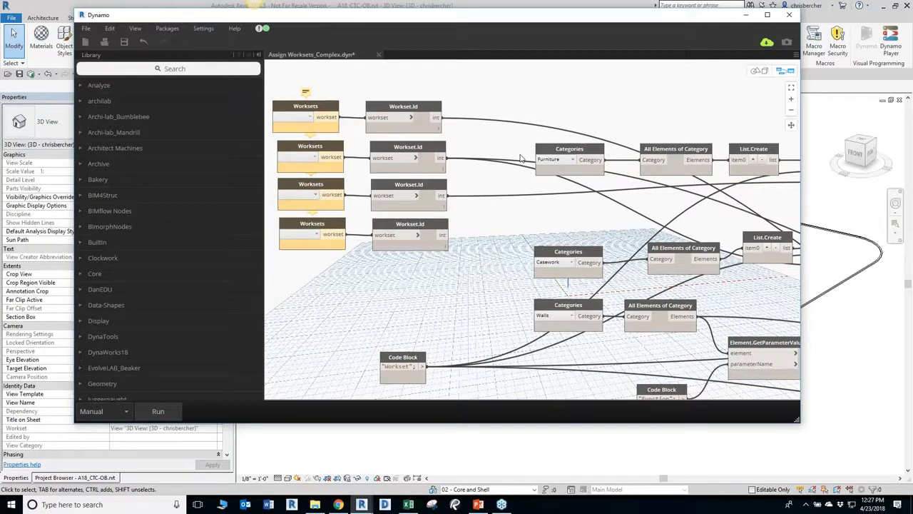
left_click(301, 118)
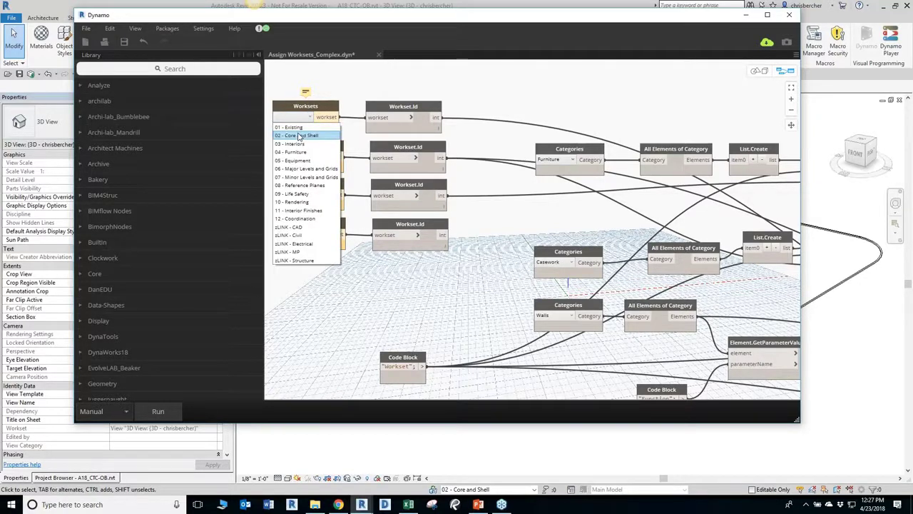
left_click(300, 136)
left_click(306, 156)
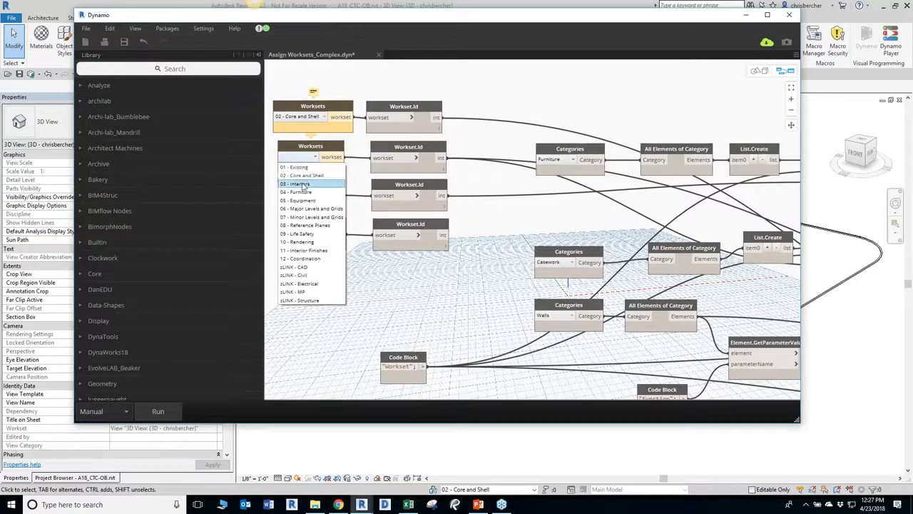
left_click(303, 184)
left_click(306, 194)
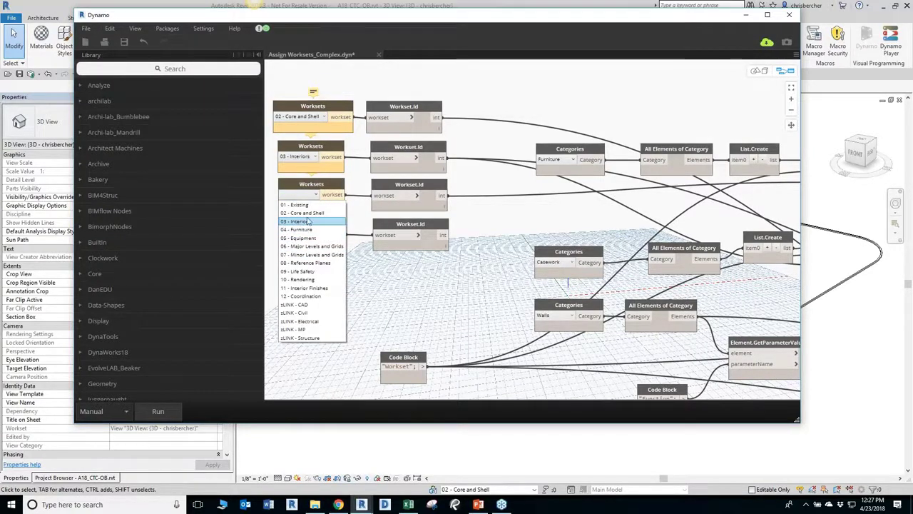
left_click(296, 229)
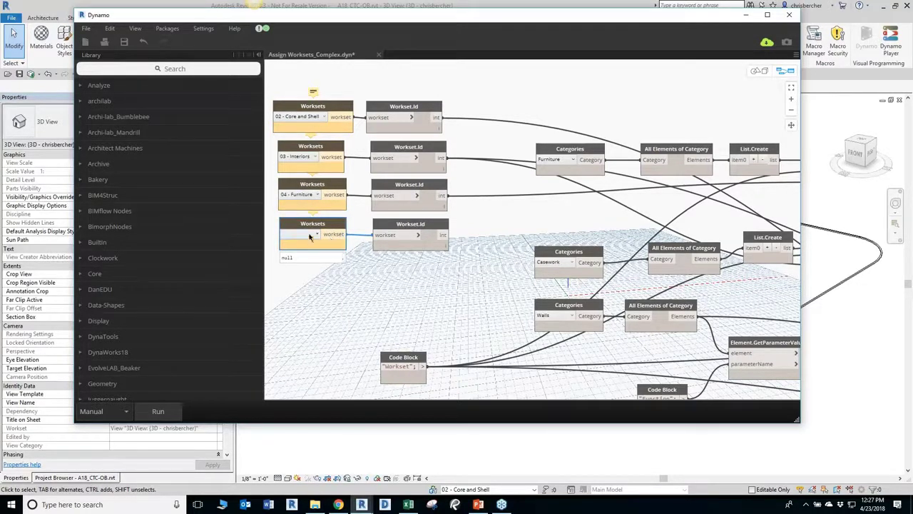
left_click(311, 234)
left_click(312, 274)
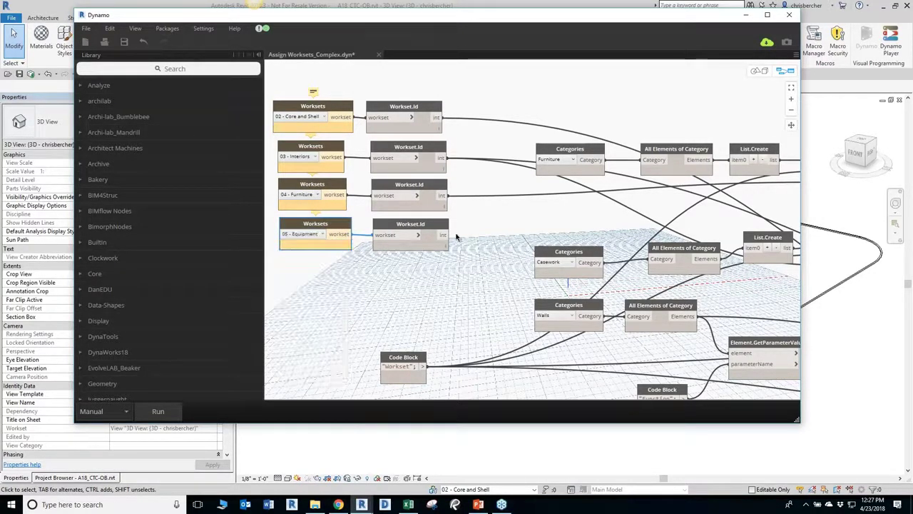
Move the Furniture node row, from Categories through Element.SetParameterByName, up above the Worksets nodes to separate it from the other rows
scroll(456, 238, "down", 3)
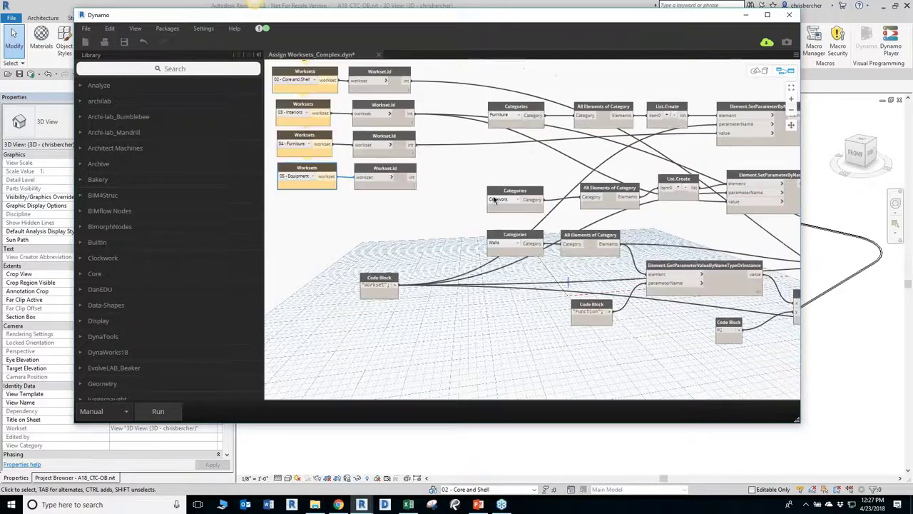
left_click(507, 166)
middle_click_drag(469, 145, 469, 173)
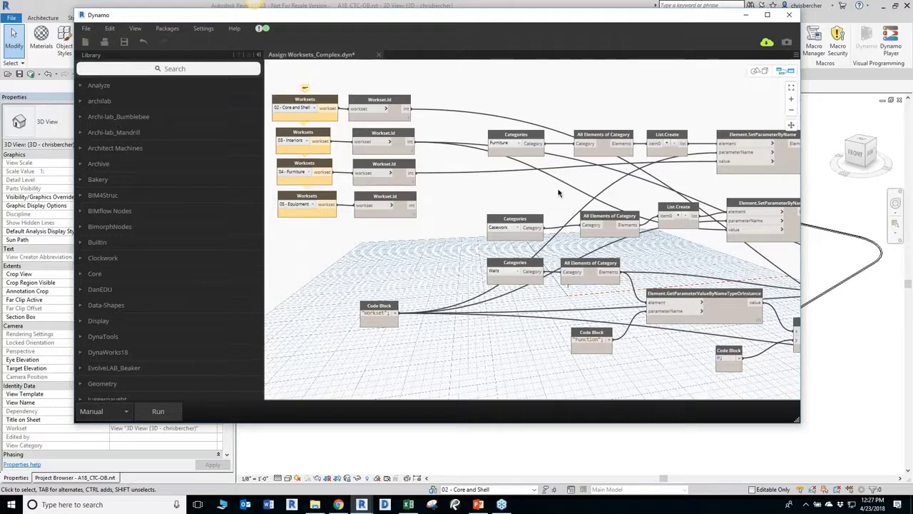
middle_click_drag(555, 190, 498, 177)
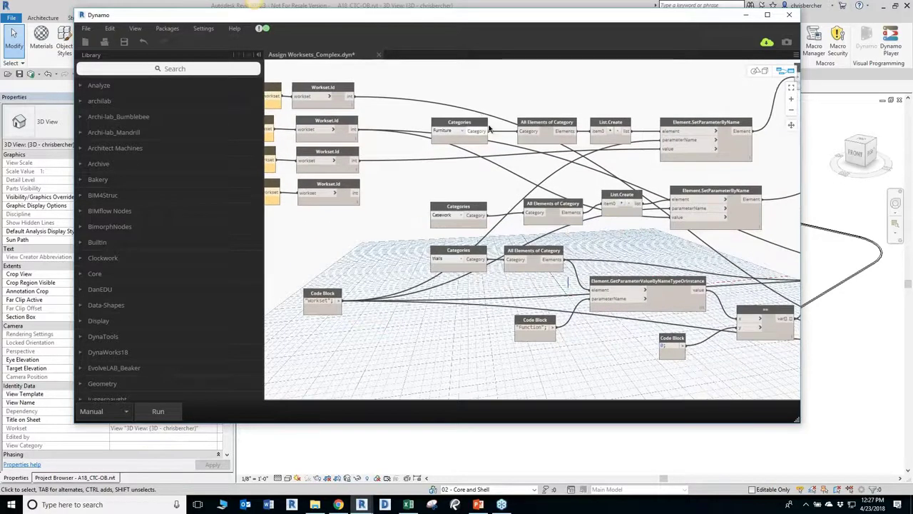
scroll(410, 332, "down", 2)
left_click_drag(401, 207, 764, 98)
left_click_drag(660, 165, 658, 92)
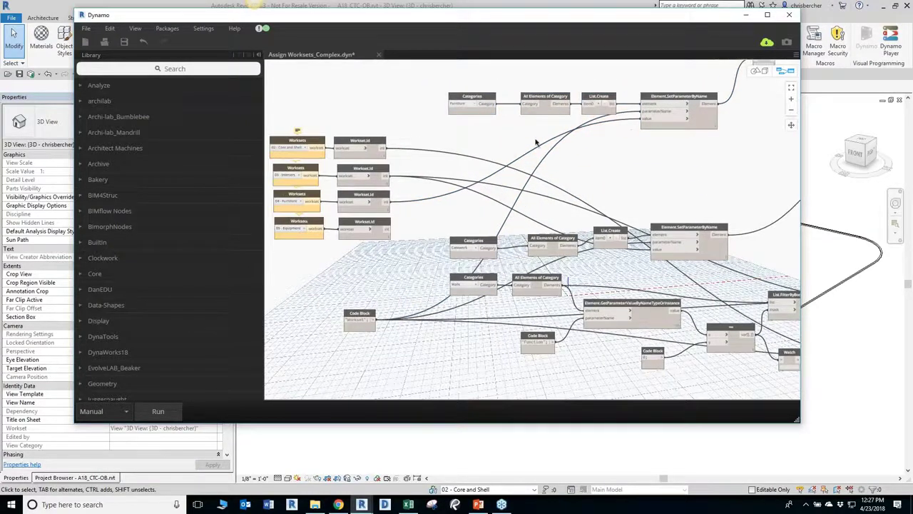
Move the Casework node row, from Categories through Element.SetParameterByName, up directly beneath the Furniture row
middle_click_drag(514, 140, 535, 149)
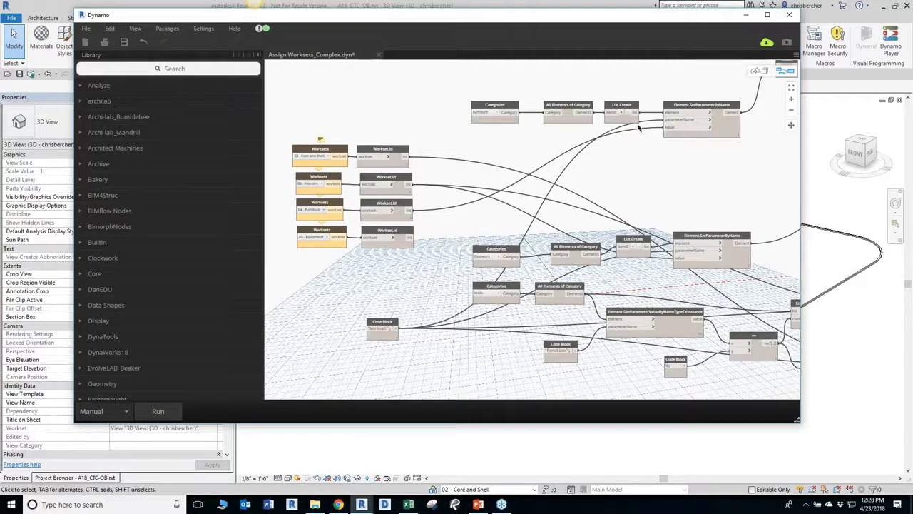
left_click_drag(460, 268, 762, 204)
left_click_drag(726, 236, 722, 154)
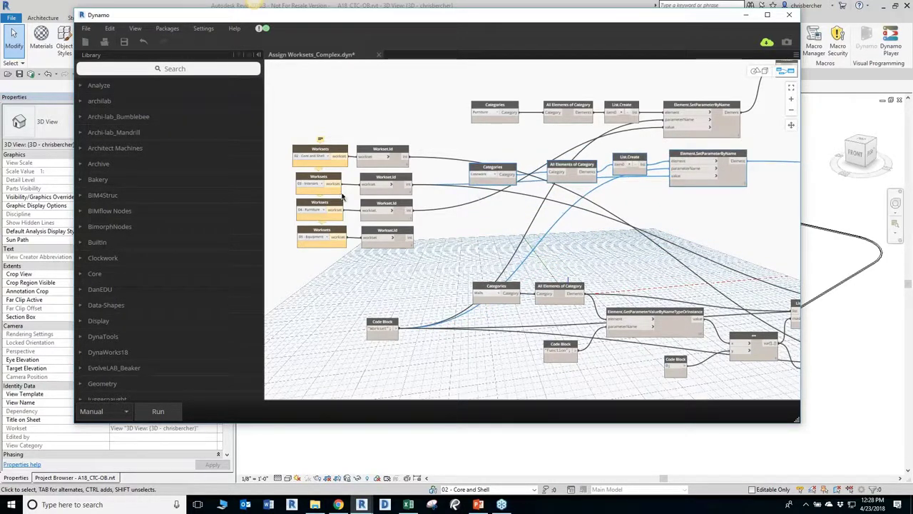
Move the "Workset" Code Block directly beneath the Walls Categories node
middle_click_drag(469, 268, 444, 235)
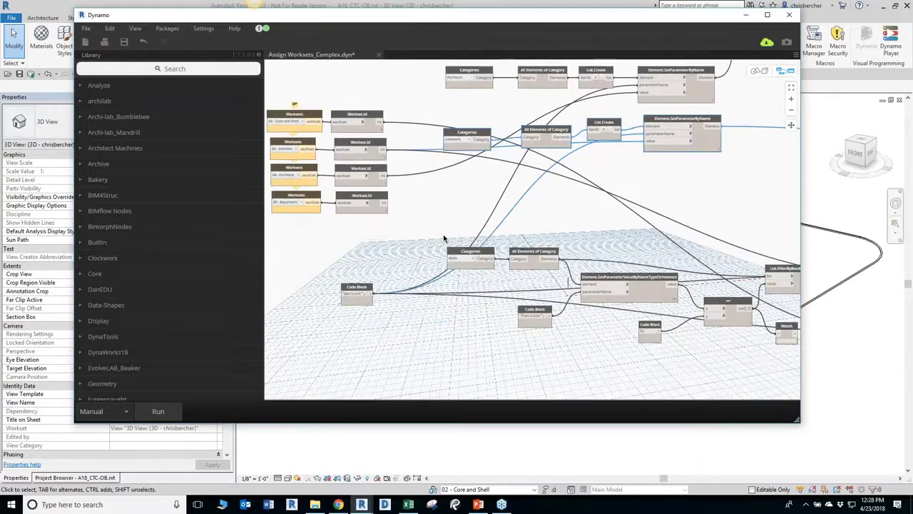
mouse_move(556, 319)
middle_mouse_down()
mouse_move(511, 290)
mouse_move(474, 238)
middle_mouse_up()
scroll(542, 250, "down", 1)
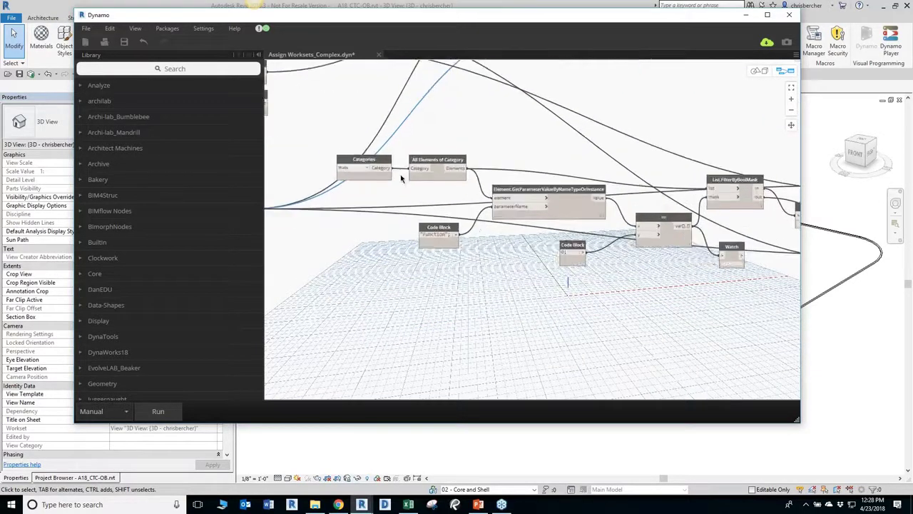
scroll(590, 262, "down", 1)
scroll(535, 247, "up", 3)
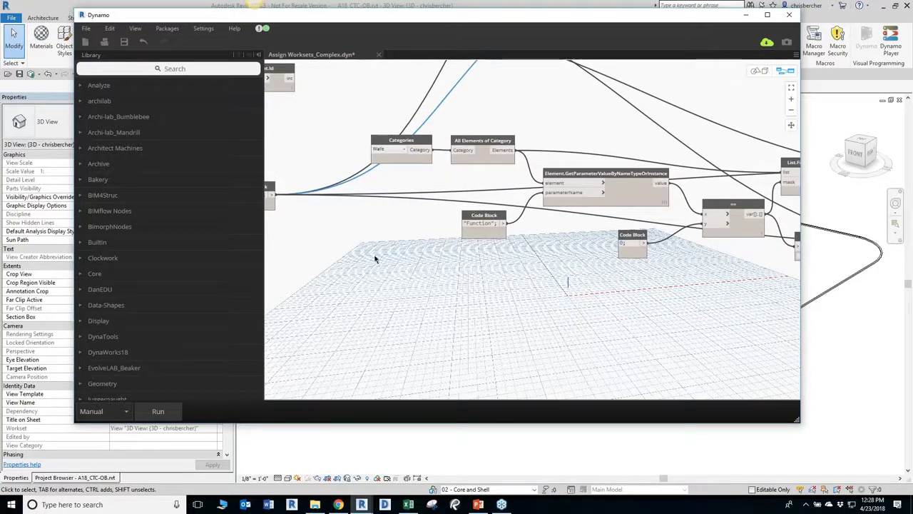
middle_click_drag(295, 207, 329, 207)
left_click_drag(292, 197, 441, 193)
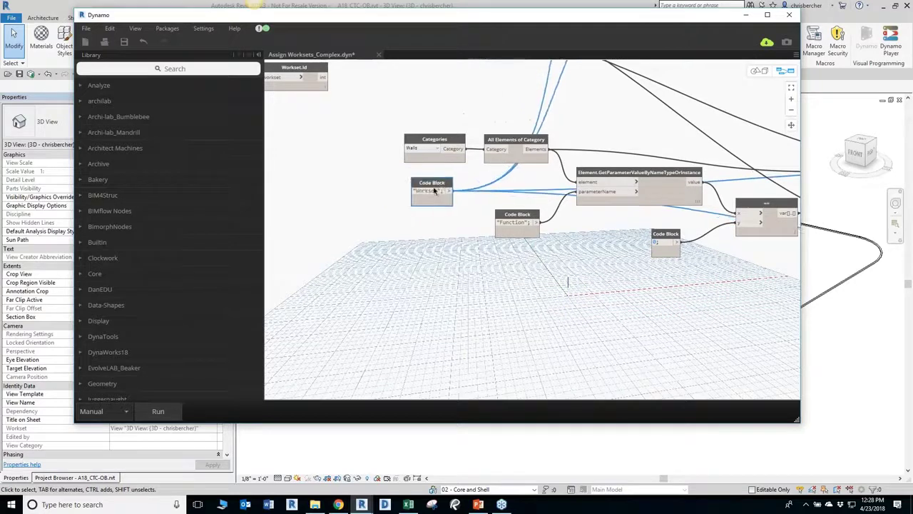
Adjust the positions of the two parameter-name Code Blocks, All Elements of Category and Element.GetParameterValueByNameTypeOrInstance in the Walls row
middle_click_drag(493, 238, 458, 243)
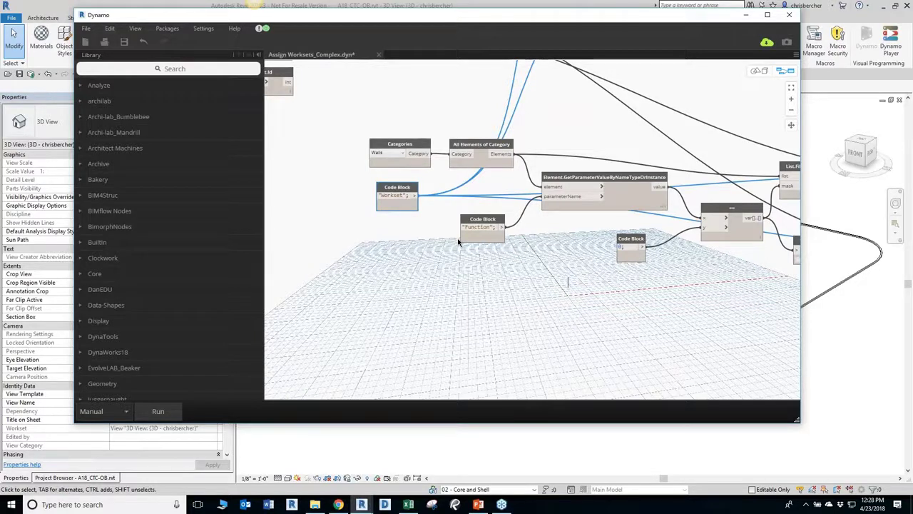
left_click_drag(484, 218, 470, 225)
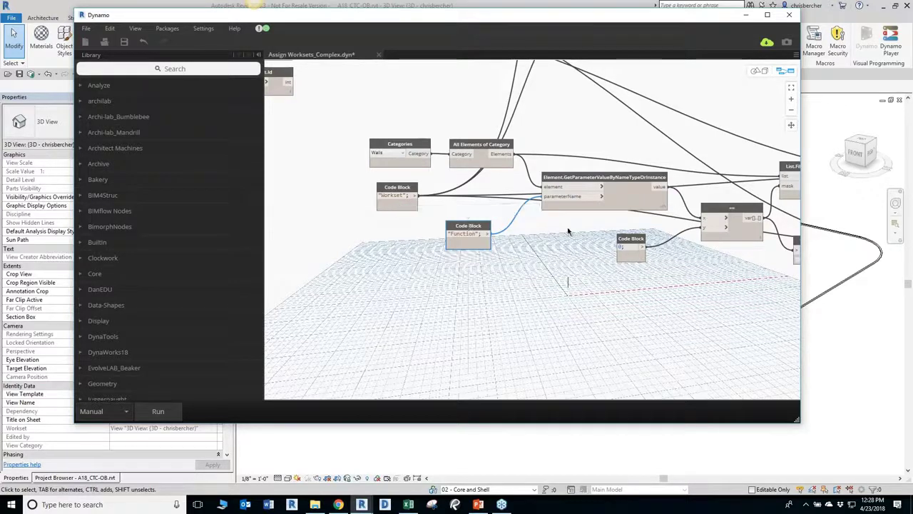
scroll(513, 226, "down", 3)
scroll(487, 195, "up", 3)
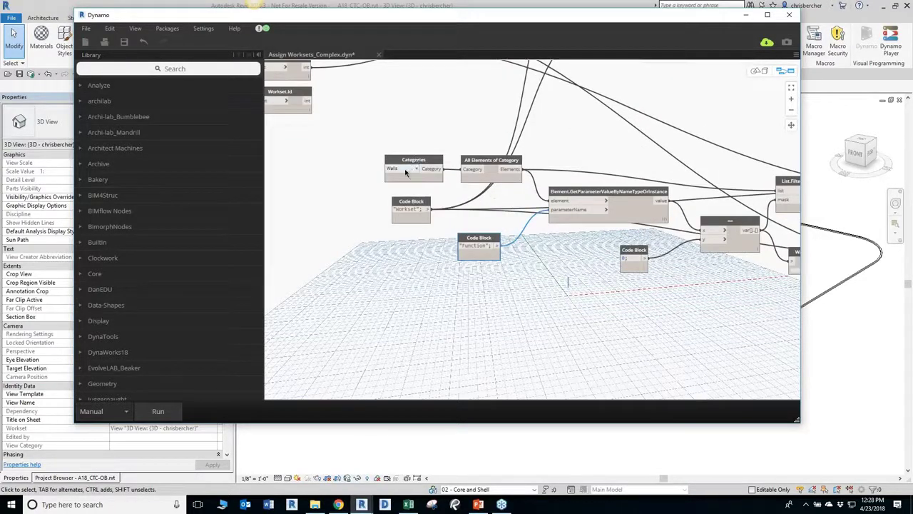
left_click_drag(497, 164, 503, 166)
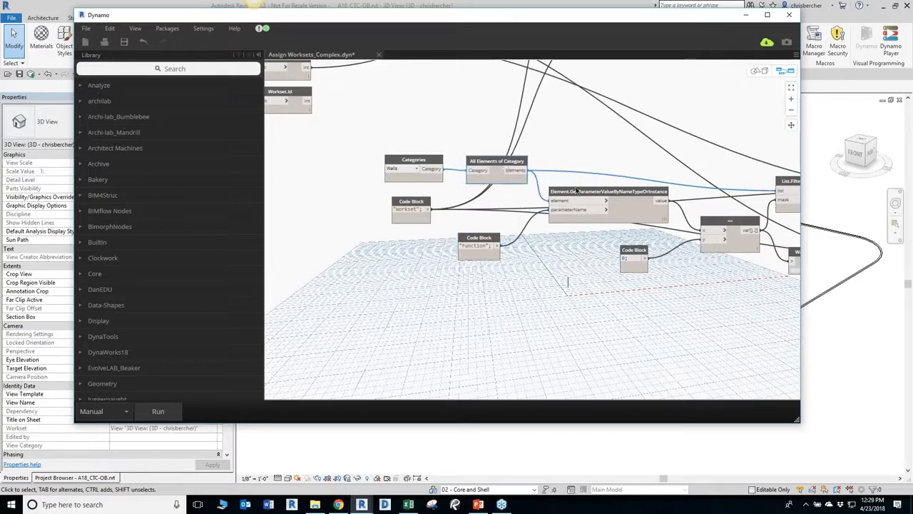
left_click_drag(576, 191, 564, 189)
scroll(478, 252, "up", 2)
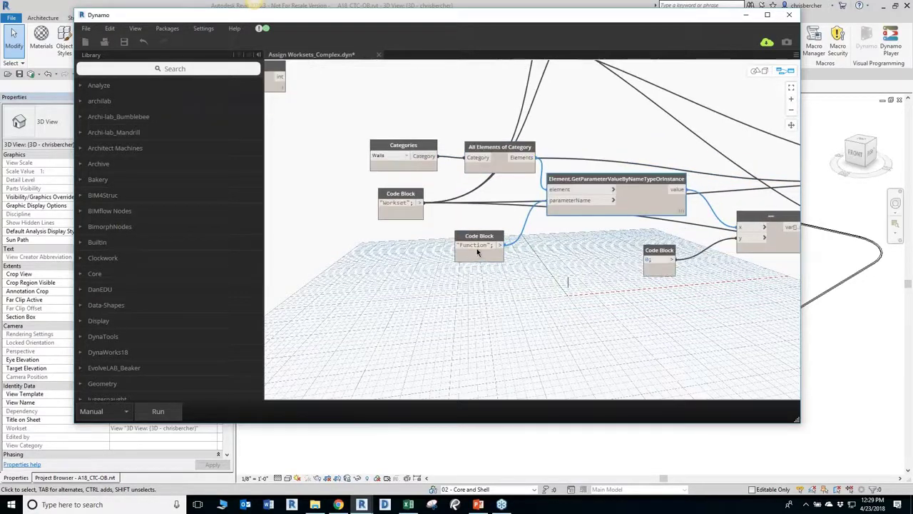
mouse_move(411, 193)
left_mouse_down()
mouse_move(439, 194)
mouse_move(410, 198)
left_mouse_up()
Shift the List.FilterByBoolMask node slightly and preview the output of Element.GetParameterValueByNameTypeOrInstance
scroll(457, 181, "down", 2)
scroll(570, 230, "up", 2)
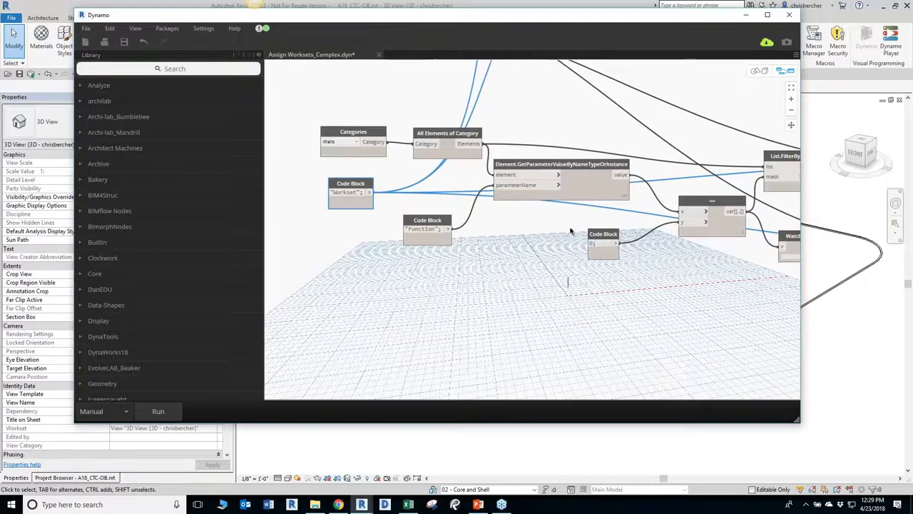
middle_click_drag(570, 231, 530, 218)
middle_click_drag(701, 191, 617, 187)
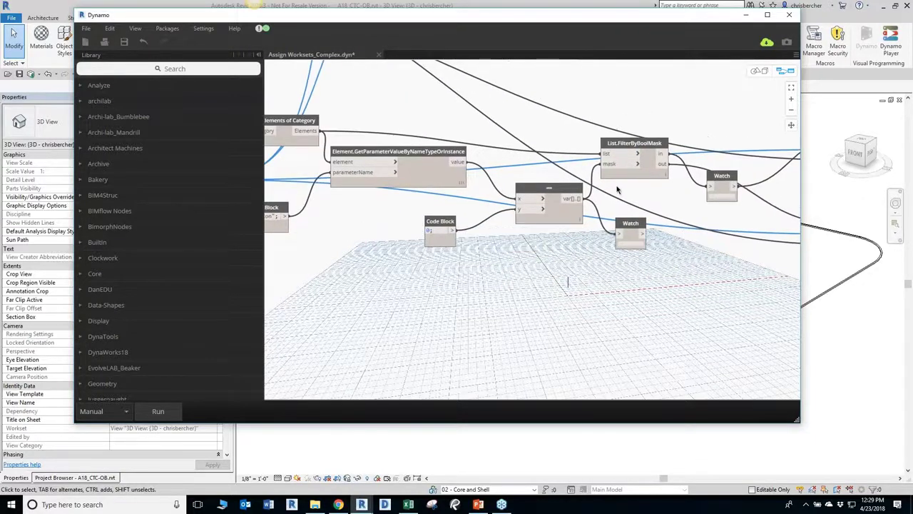
left_click_drag(631, 143, 635, 146)
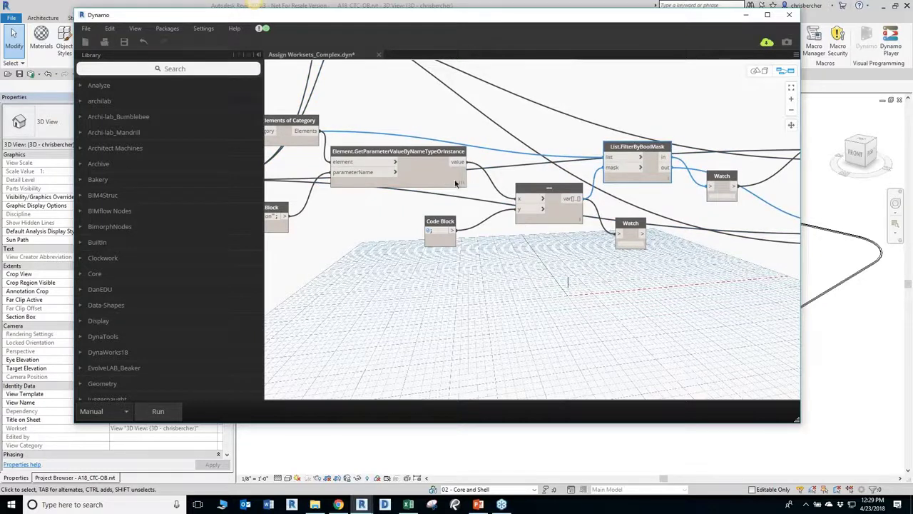
mouse_move(462, 182)
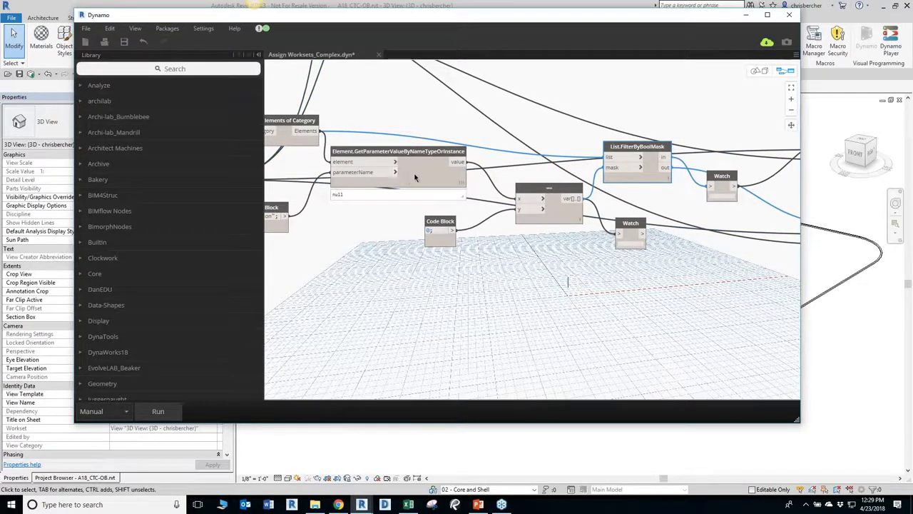
mouse_move(438, 239)
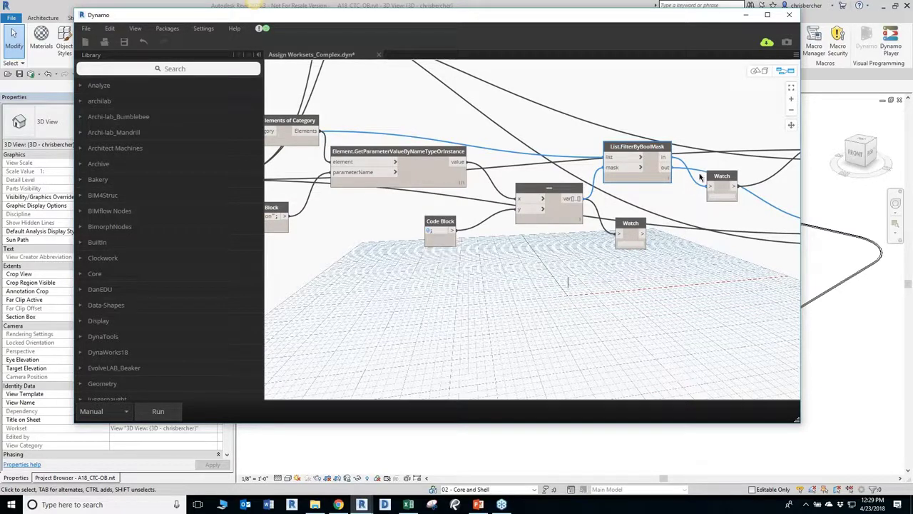
Move the Watch node on the "in" output of List.FilterByBoolMask up level with the filter node
middle_click_drag(657, 196, 512, 193)
left_click_drag(574, 172, 590, 143)
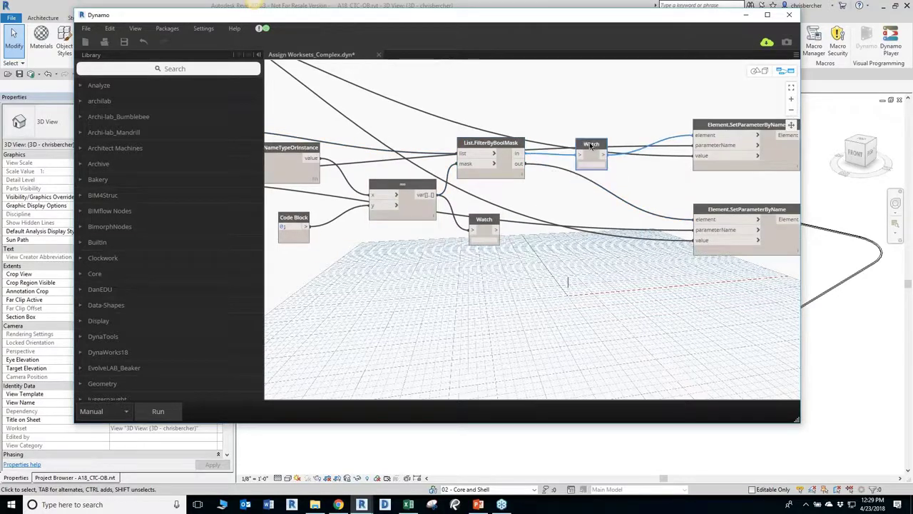
middle_click_drag(689, 127, 676, 128)
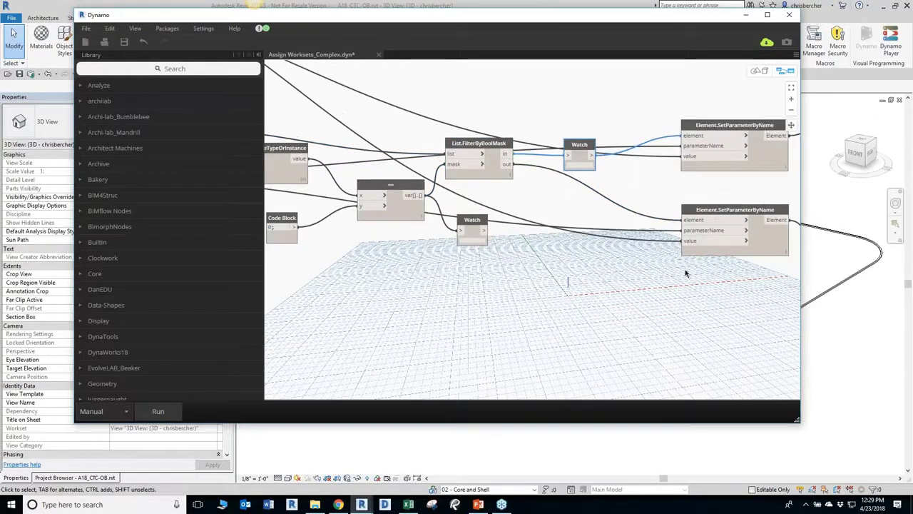
Trace the two wall Element.SetParameterByName nodes back to their Workset.Id inputs and run the graph
scroll(789, 227, "down", 3)
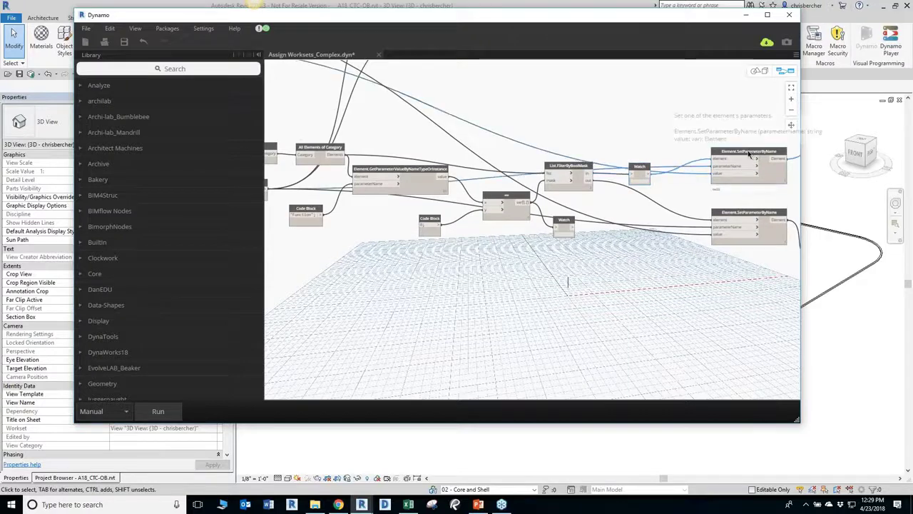
middle_click_drag(496, 114, 737, 159)
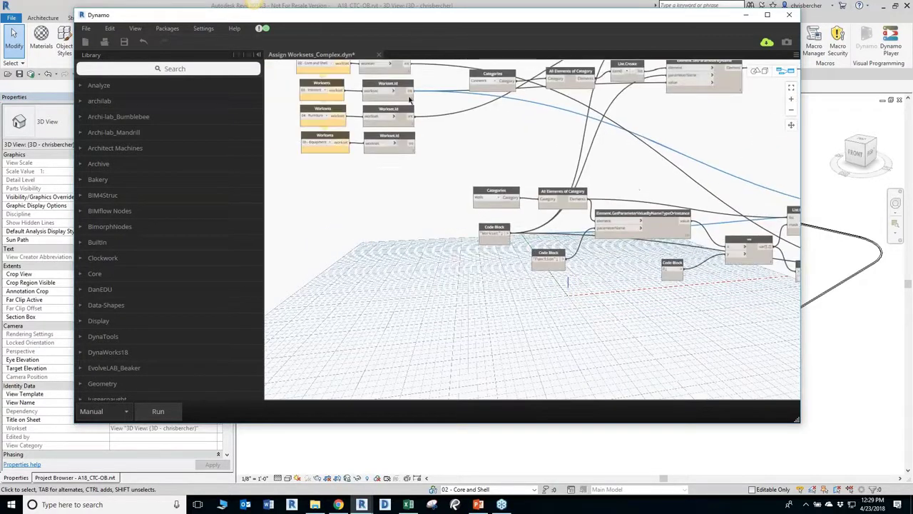
middle_click_drag(564, 125, 346, 78)
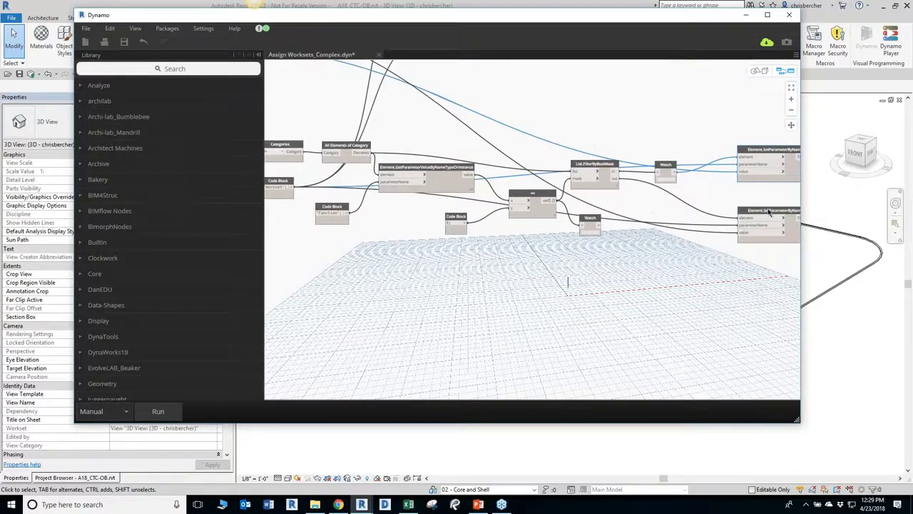
middle_click_drag(465, 127, 714, 235)
middle_click_drag(517, 209, 387, 147)
scroll(456, 166, "down", 2)
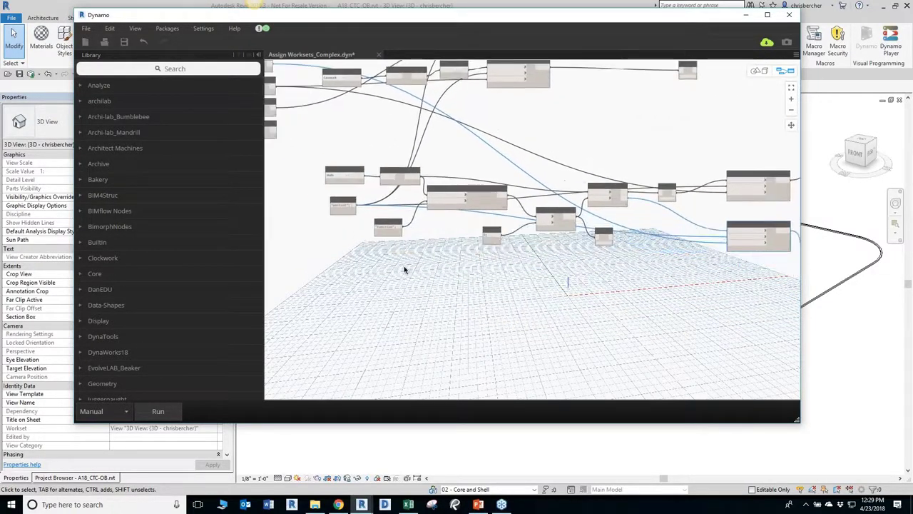
middle_click_drag(473, 248, 373, 247)
left_click(158, 411)
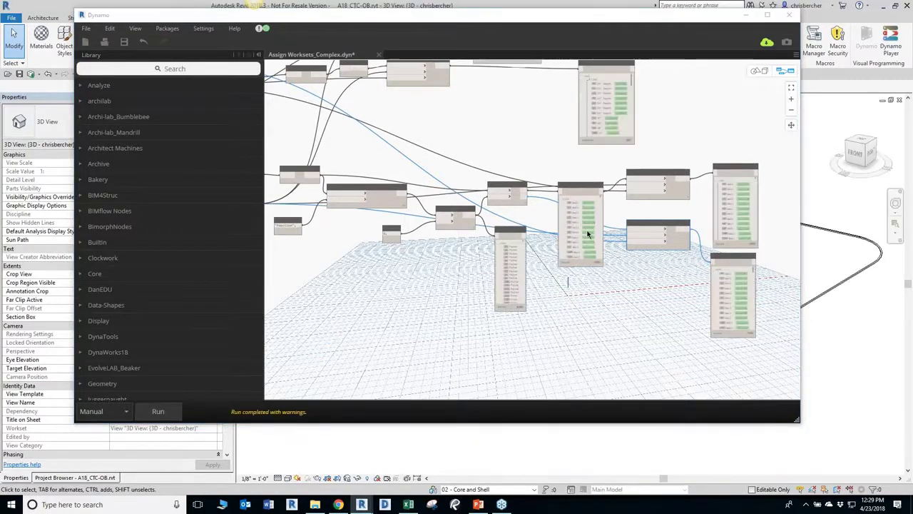
Review the Element.SetParameterByName nodes of the furniture, casework and wall rows together with their Watch results
scroll(505, 255, "up", 5)
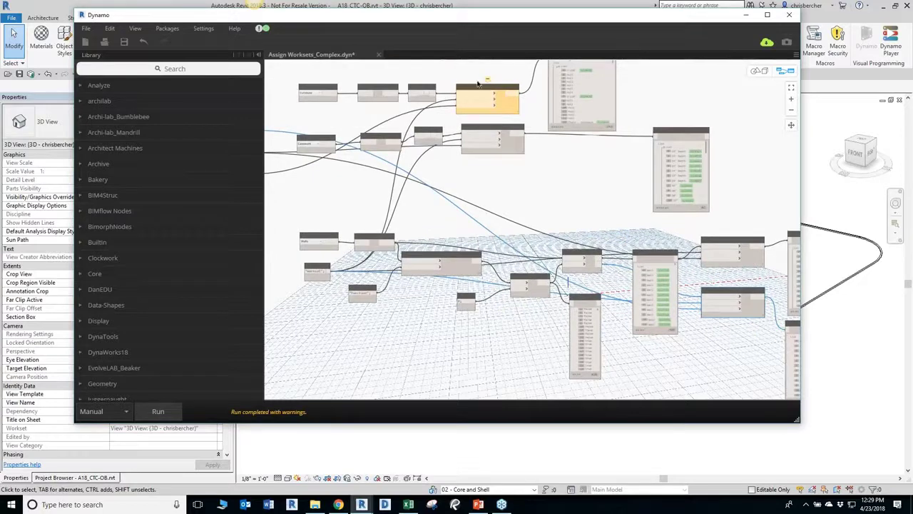
scroll(527, 164, "down", 3)
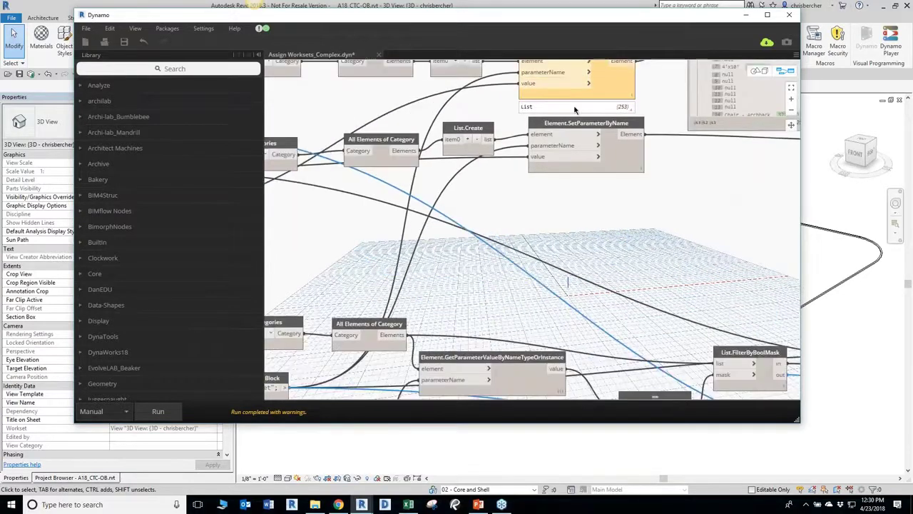
mouse_move(542, 188)
middle_mouse_down()
mouse_move(547, 196)
mouse_move(591, 181)
mouse_move(546, 204)
middle_mouse_up()
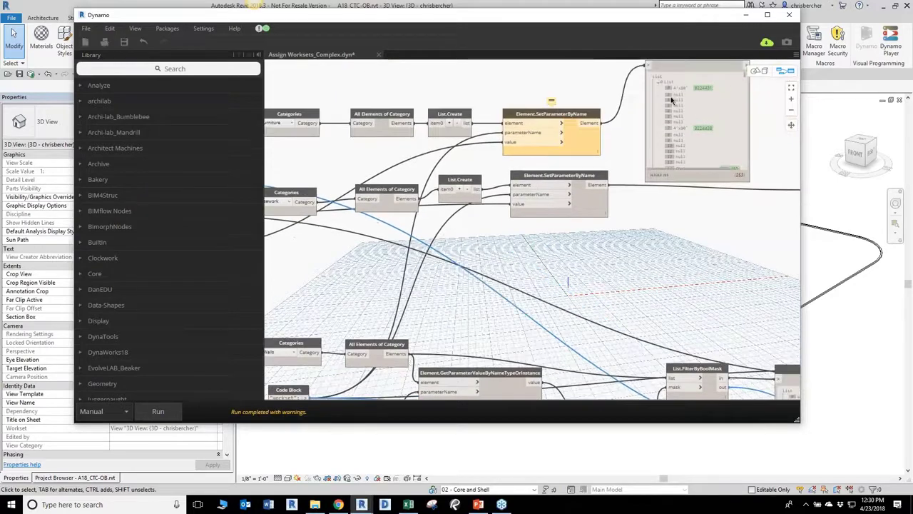
middle_click_drag(712, 348, 473, 103)
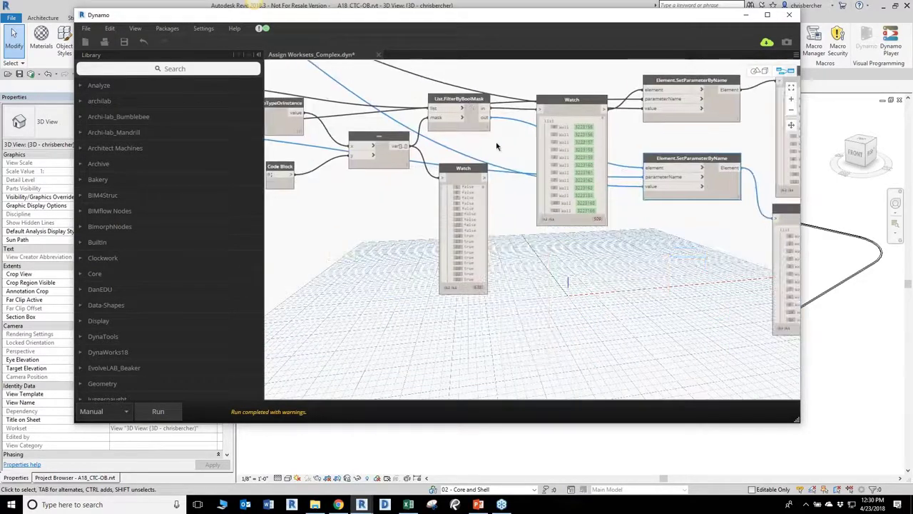
scroll(642, 234, "down", 2)
middle_click_drag(646, 240, 540, 249)
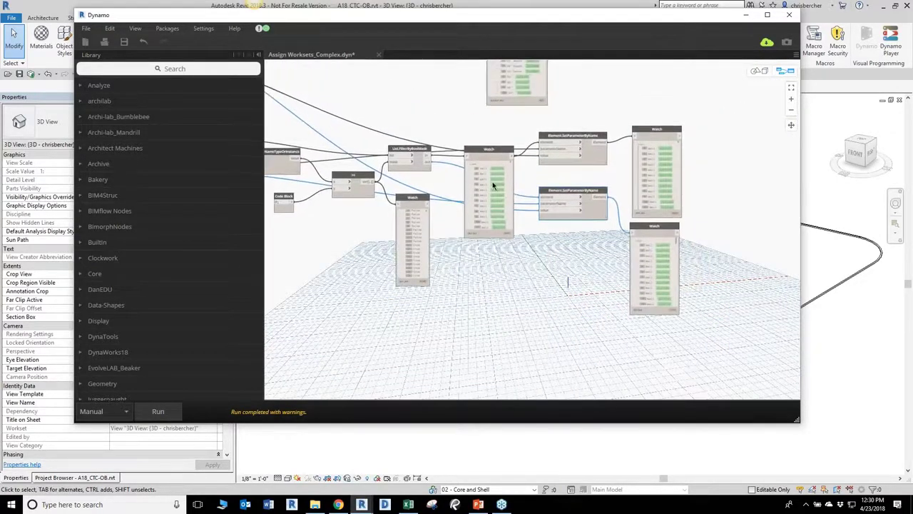
Switch to Revit and check the Workset property of an Exterior - Brick on Mtl. Stud wall in the 3D view
left_click(745, 14)
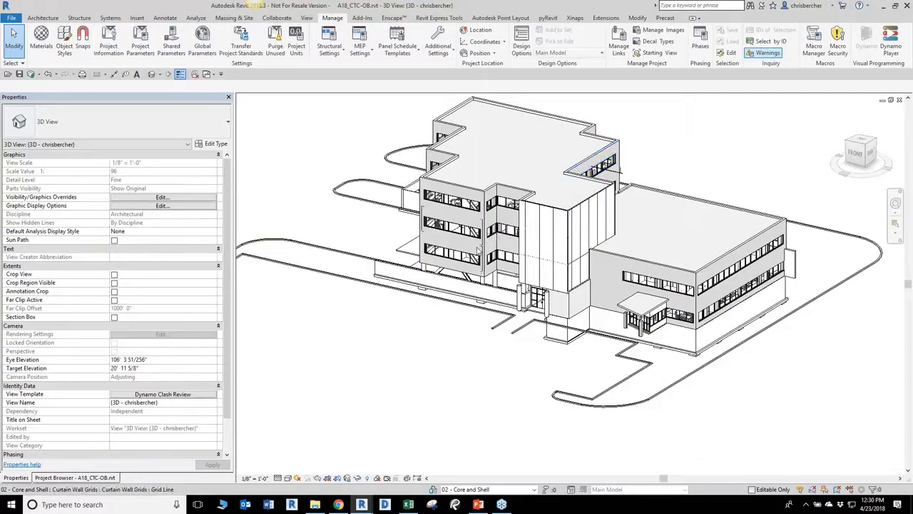
left_click(477, 278)
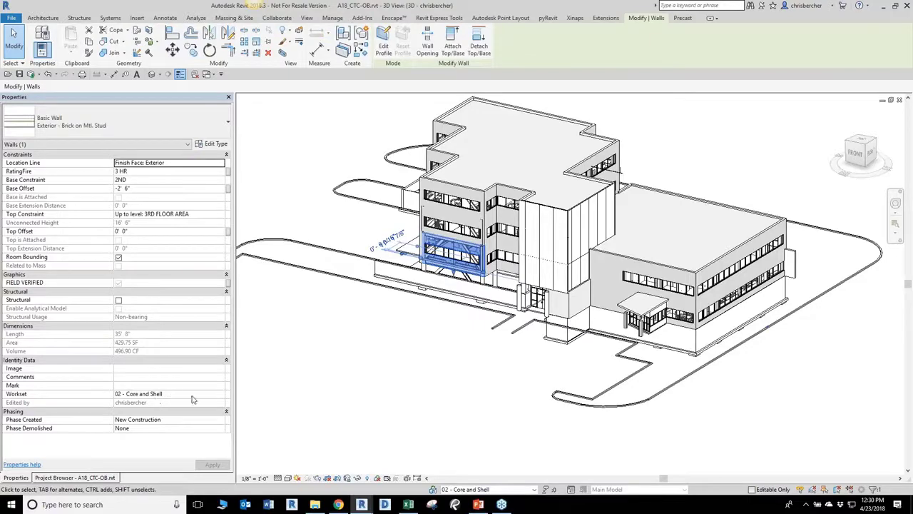
left_click(489, 369)
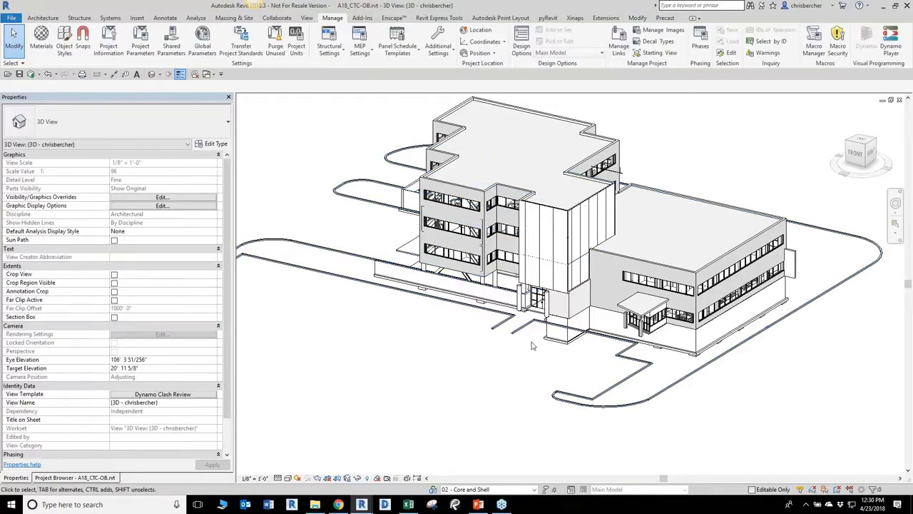
Temporarily hide the lower wing's roof in the 3D view and select an Interior - A3a wall beneath it to check its Workset
middle_click_drag(532, 346, 532, 318, "shift")
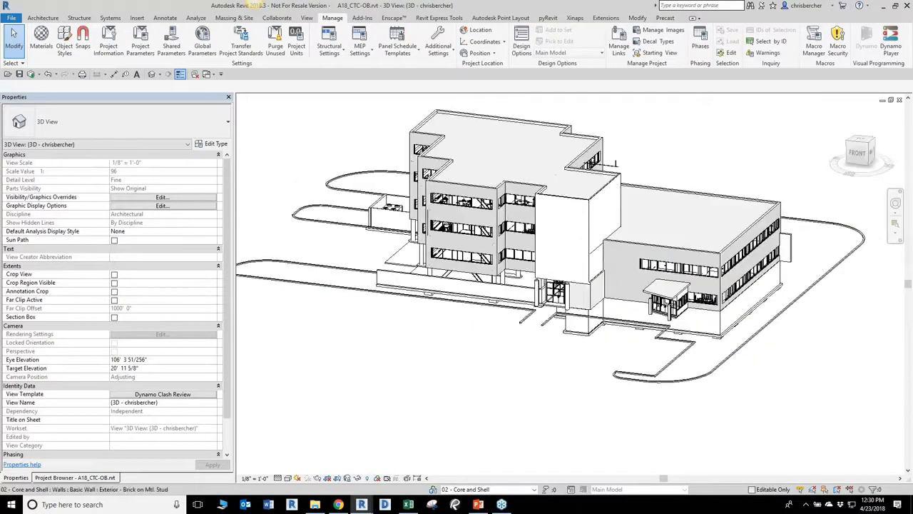
left_click(706, 256)
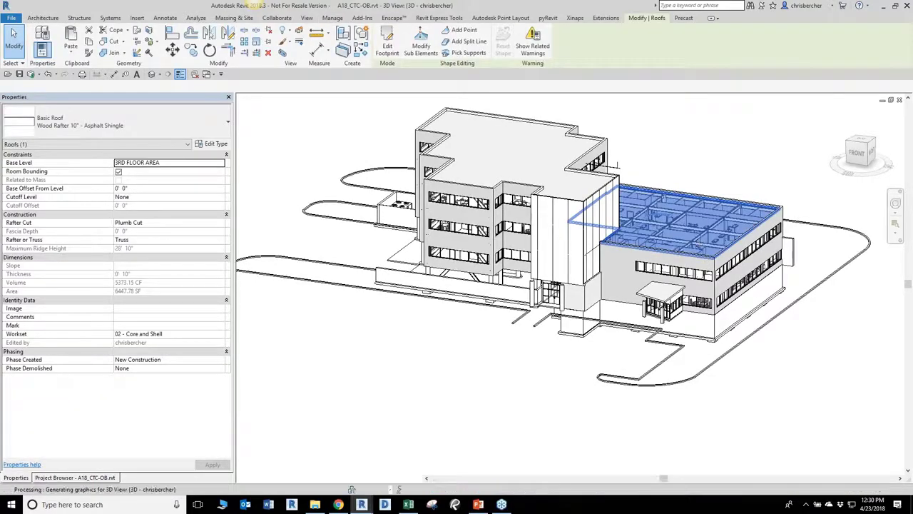
key("h")
key("h")
scroll(681, 239, "up", 3)
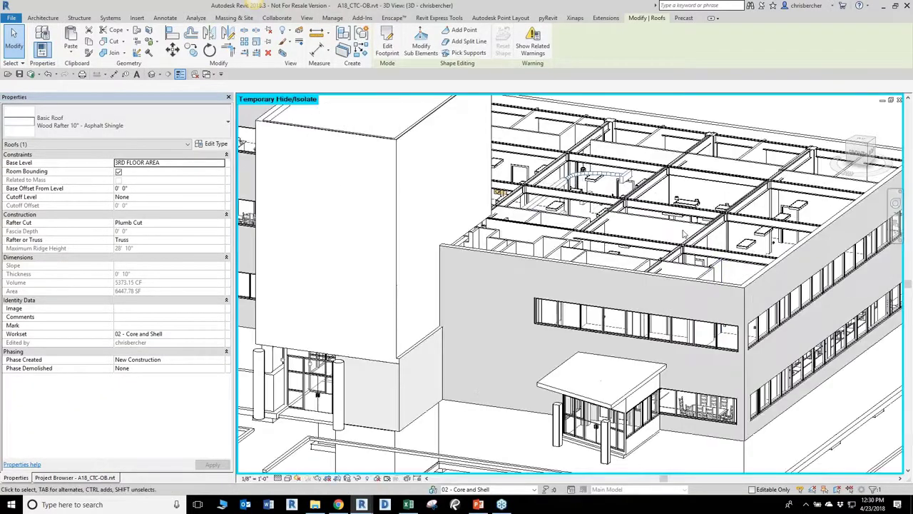
scroll(683, 221, "up", 1)
left_click(682, 217)
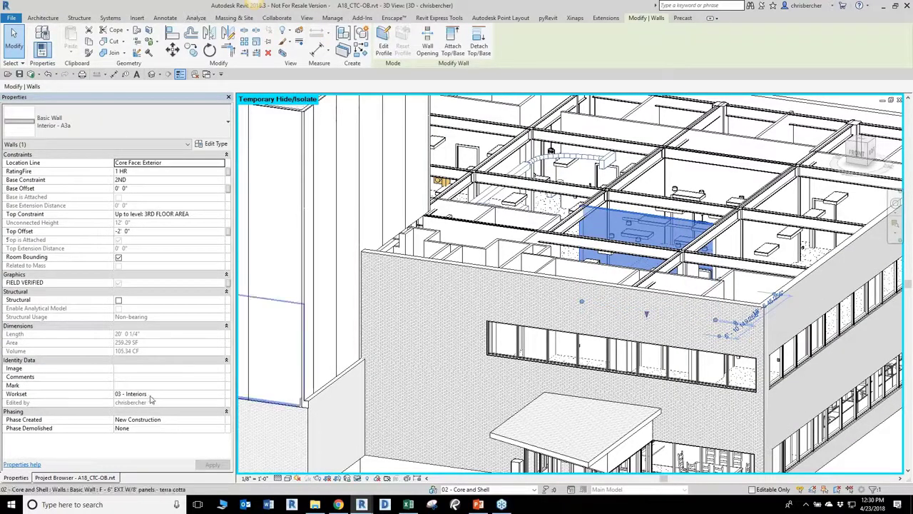
Set the Function type parameter of the Interior - A3a wall type to Exterior
left_click(204, 143)
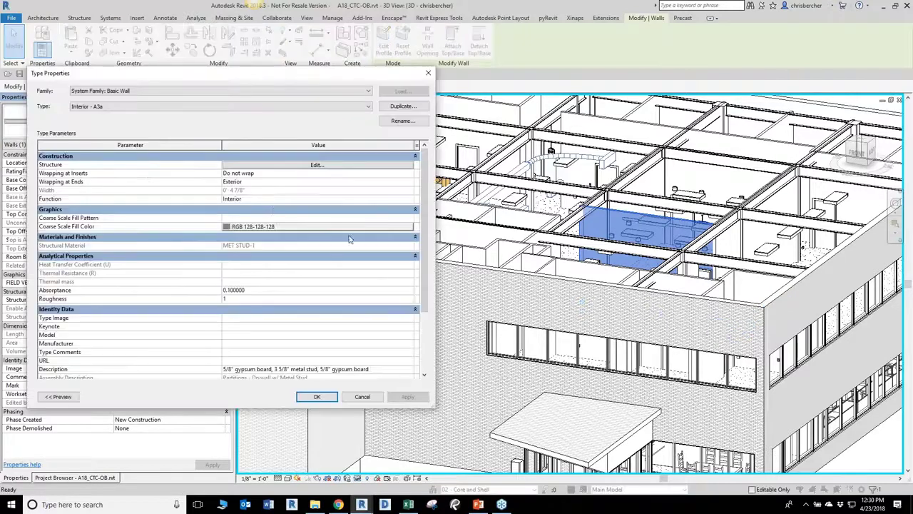
left_click(259, 200)
left_click(410, 199)
left_click(234, 215)
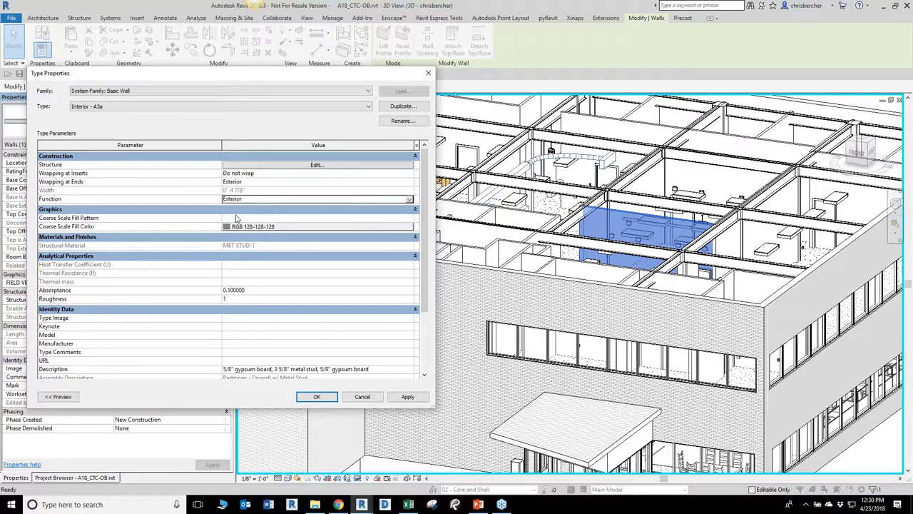
left_click(318, 398)
Switch to Dynamo, rerun the workset graph and look closely at the wall Watch nodes
mouse_move(382, 496)
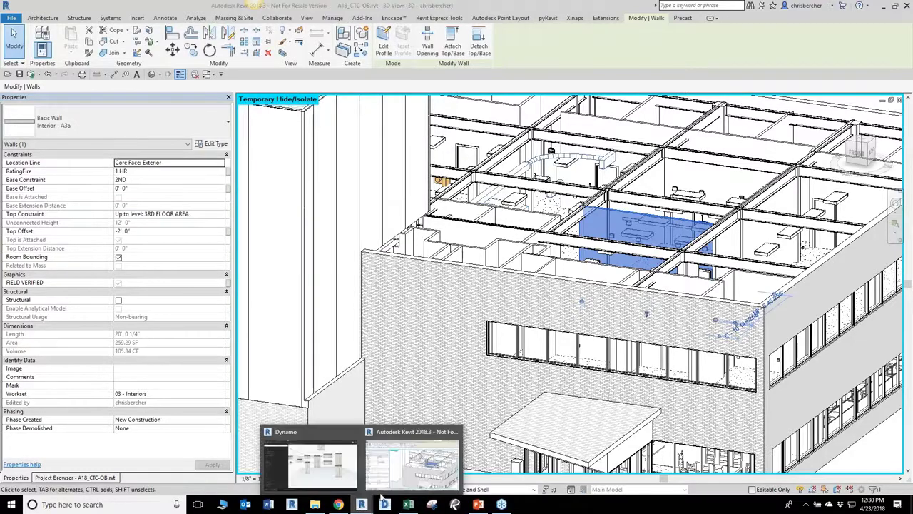
left_click(310, 464)
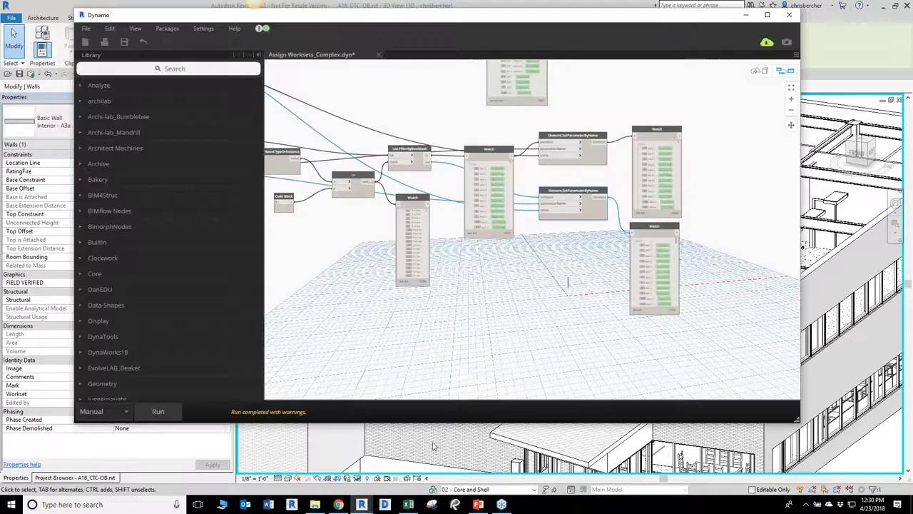
left_click(159, 412)
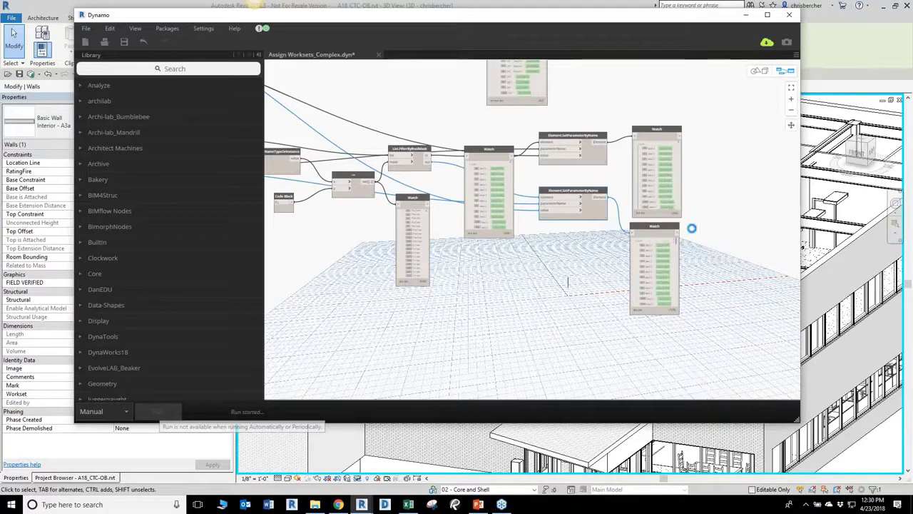
scroll(676, 316, "up", 1)
scroll(699, 232, "up", 2)
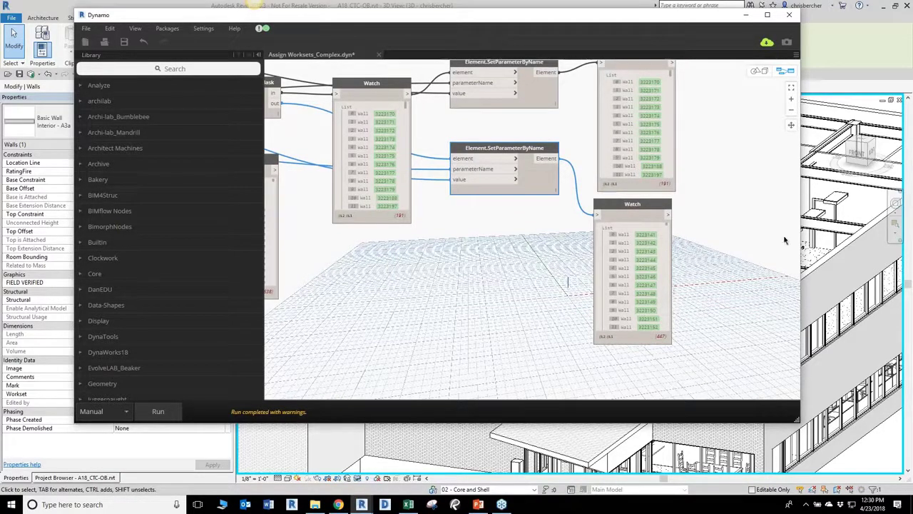
Switch to Revit, recheck the Interior - A3a wall's Workset and view the Function options of its type
left_click(745, 14)
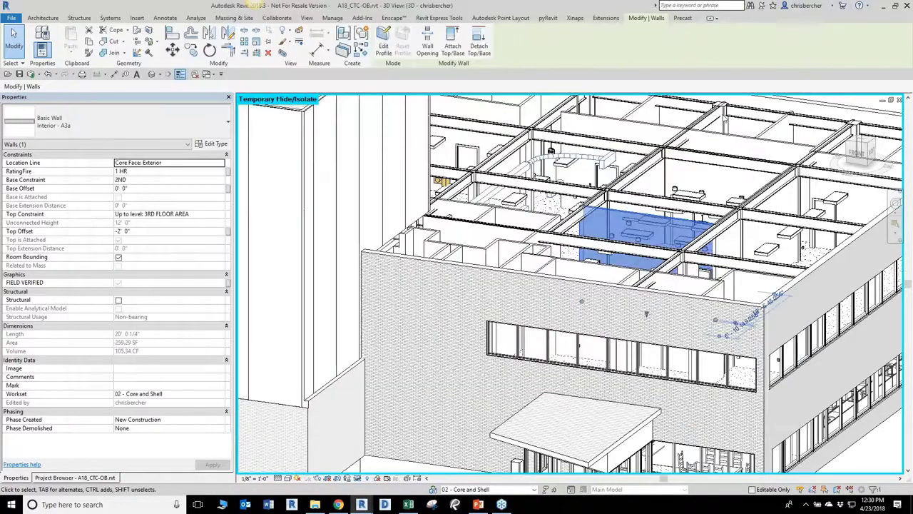
key("Escape")
left_click(650, 223)
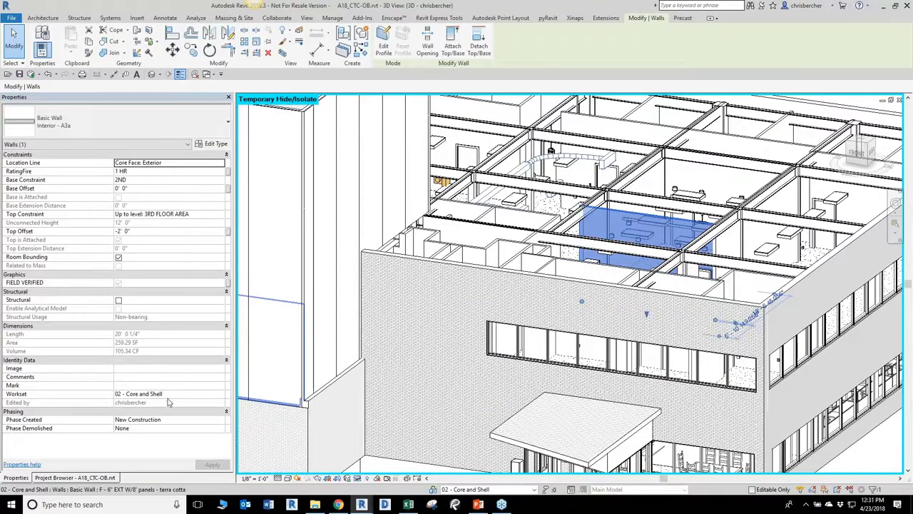
left_click(214, 143)
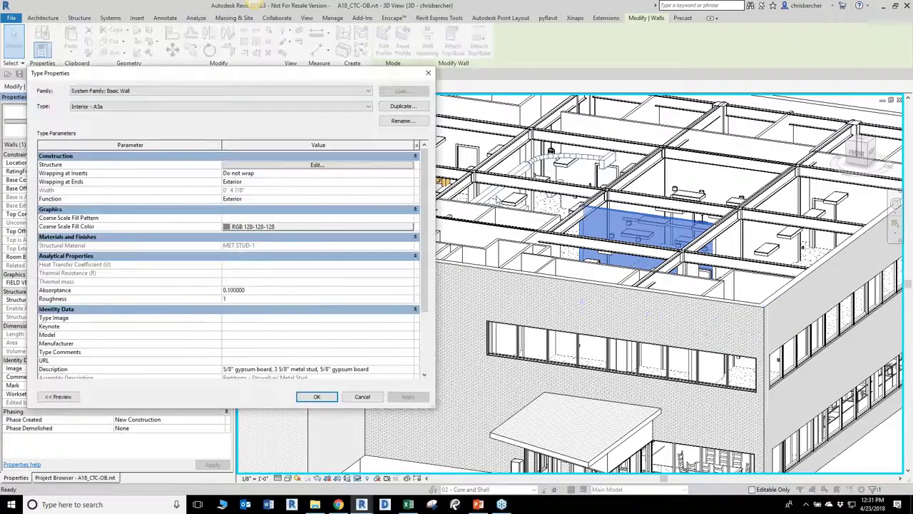
left_click(409, 200)
left_click(408, 200)
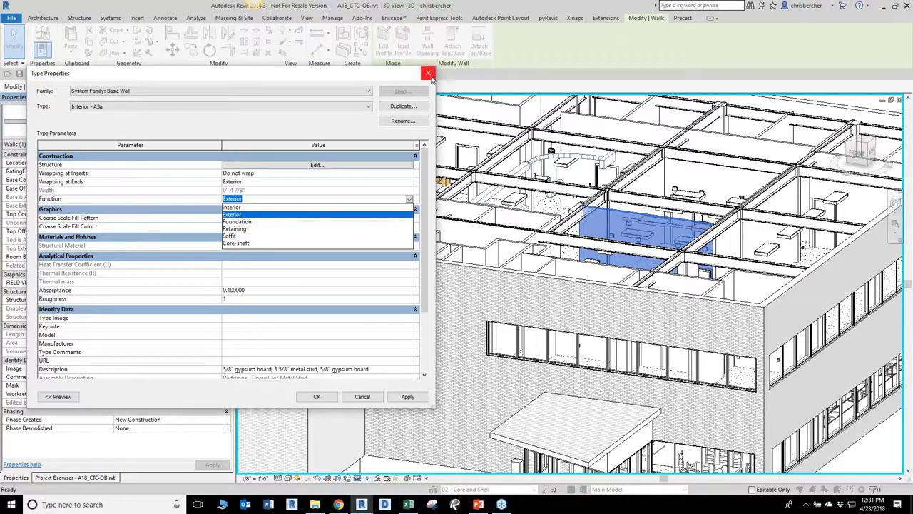
left_click(429, 74)
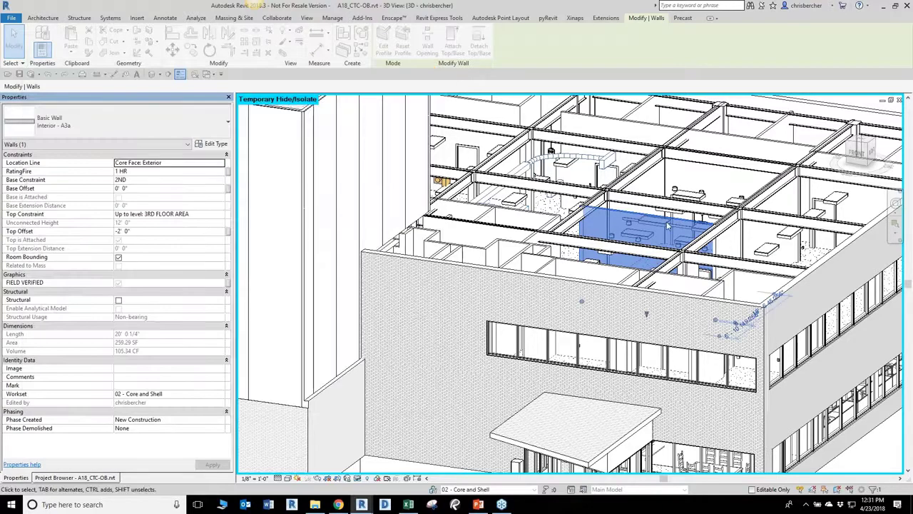
Set the Function type parameter of the Interior - A3a wall type back to Interior
left_click(215, 144)
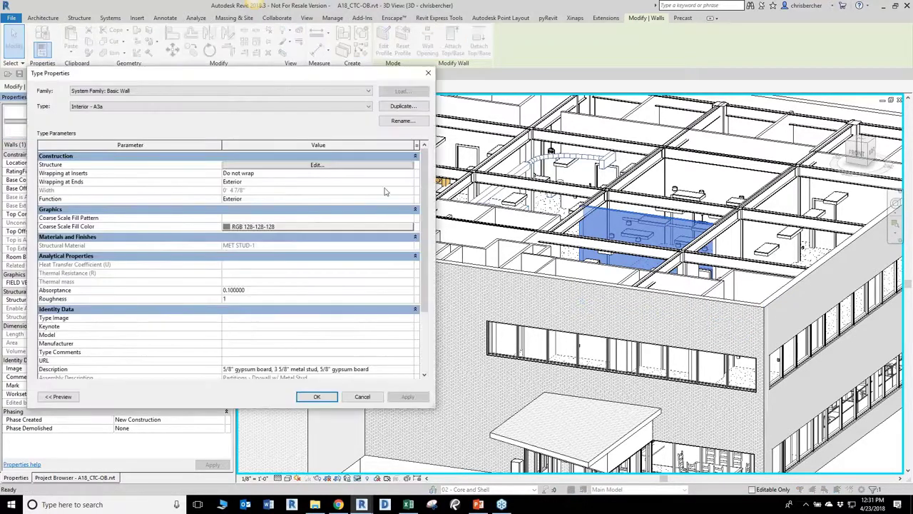
left_click(409, 200)
left_click(411, 200)
left_click(285, 207)
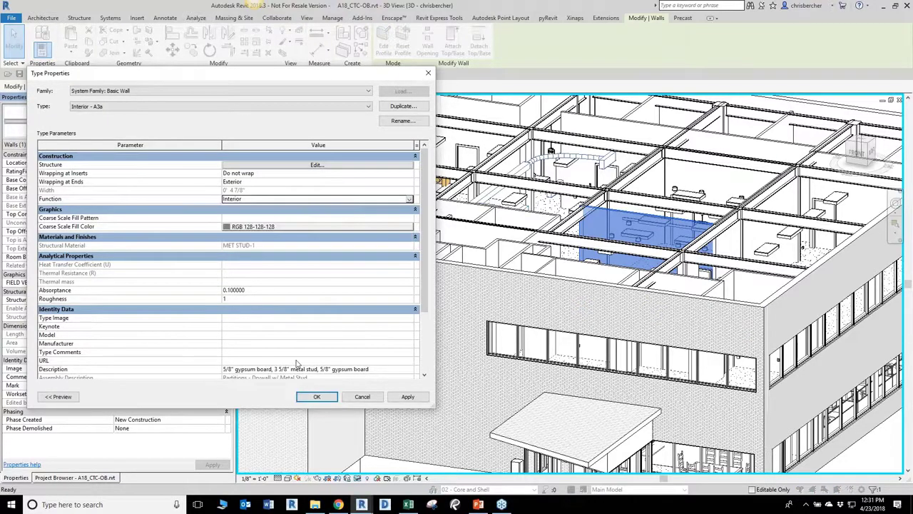
left_click(317, 397)
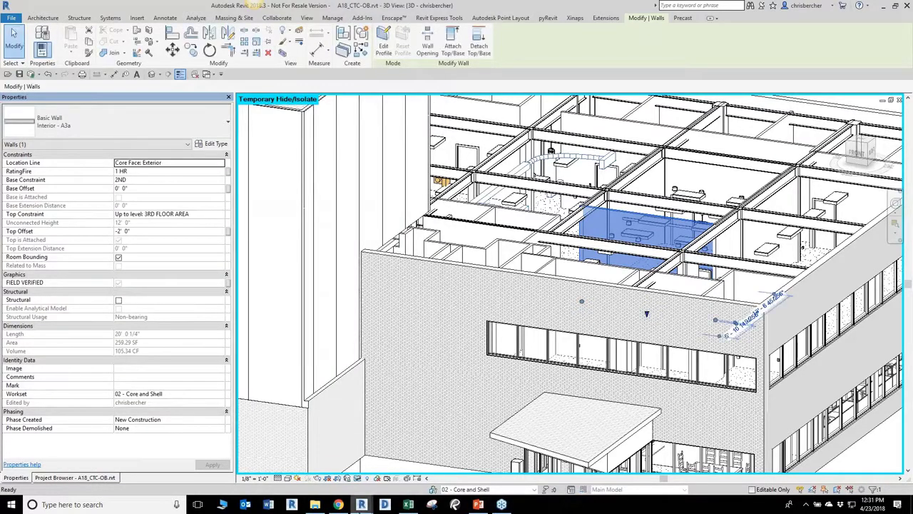
Switch to Dynamo and rerun the workset graph with the restored wall function
mouse_move(361, 503)
left_click(310, 464)
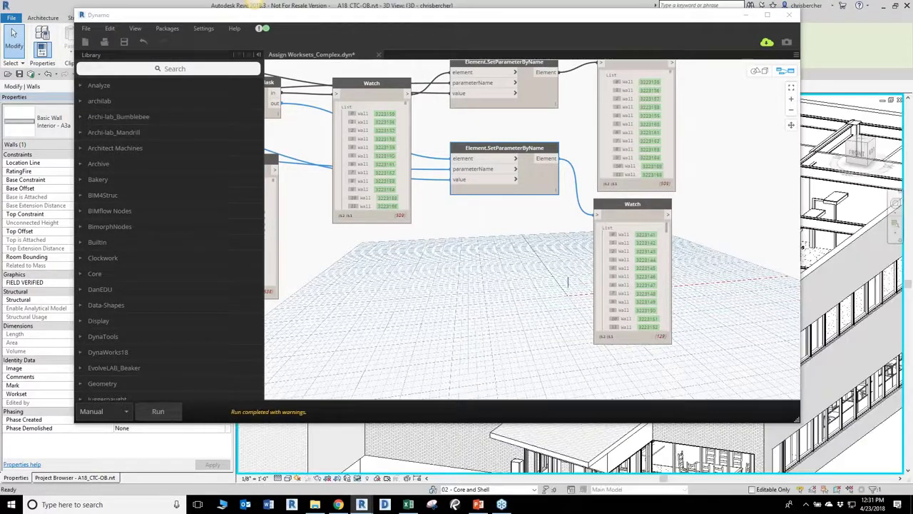
scroll(430, 296, "down", 2)
scroll(430, 295, "down", 5)
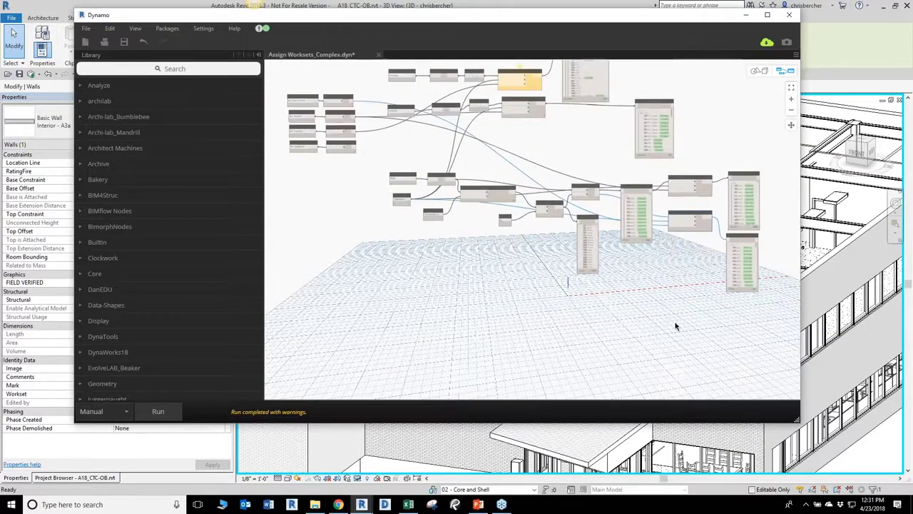
Highlight the nodes of the Walls row and review the whole graph, from the Worksets inputs to the List.FilterByBoolMask filter
left_click_drag(366, 169, 768, 322)
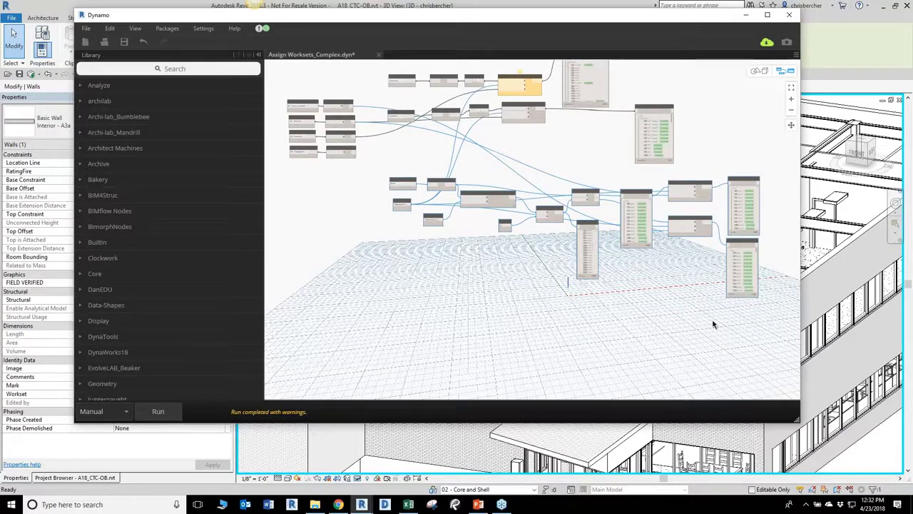
middle_click_drag(698, 320, 658, 349)
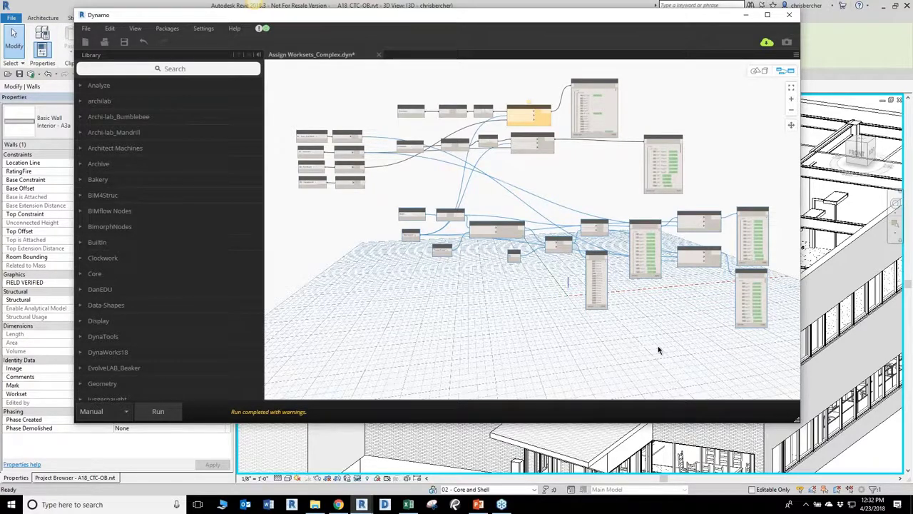
middle_click_drag(610, 338, 616, 347)
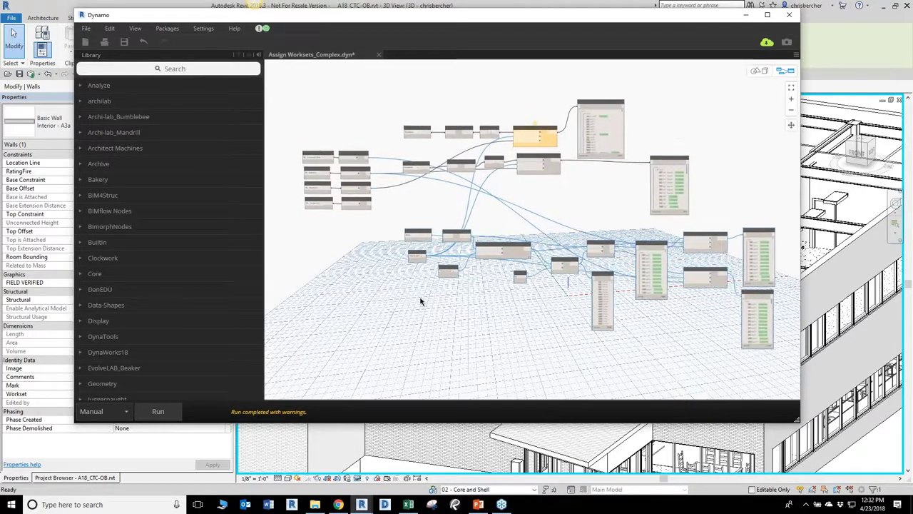
scroll(340, 248, "up", 3)
scroll(339, 250, "up", 5)
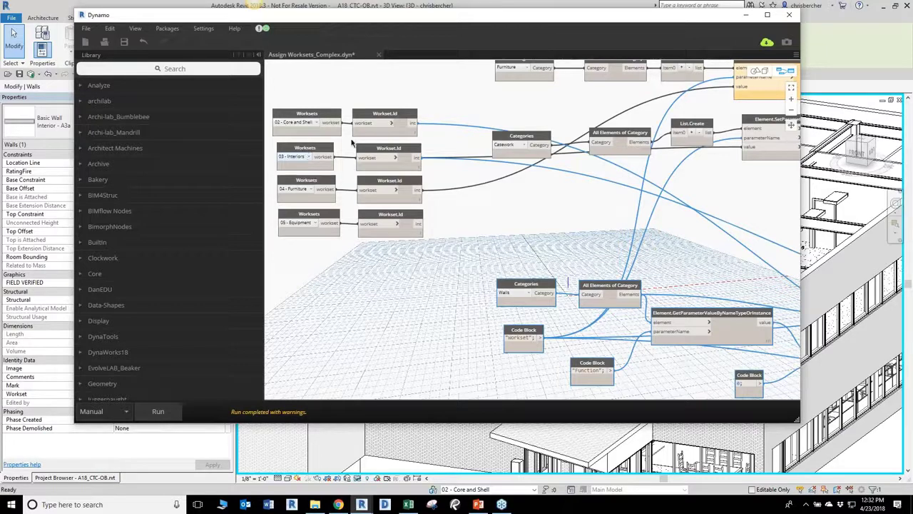
scroll(472, 177, "down", 2)
scroll(428, 170, "down", 3)
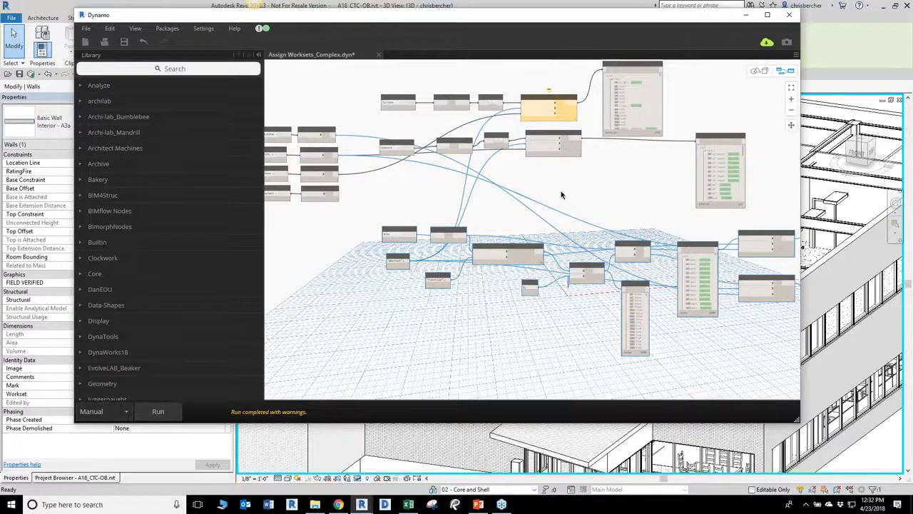
middle_click_drag(563, 196, 548, 197)
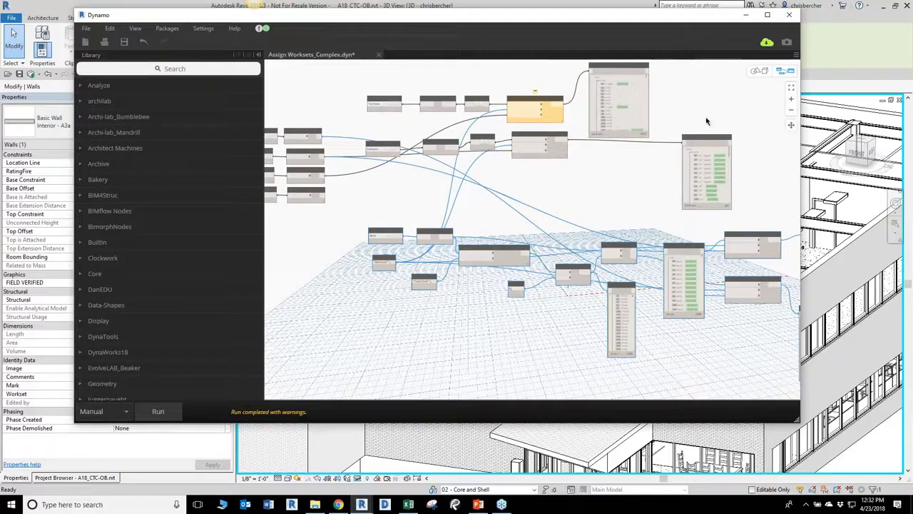
middle_click_drag(599, 182, 646, 145)
scroll(621, 165, "up", 6)
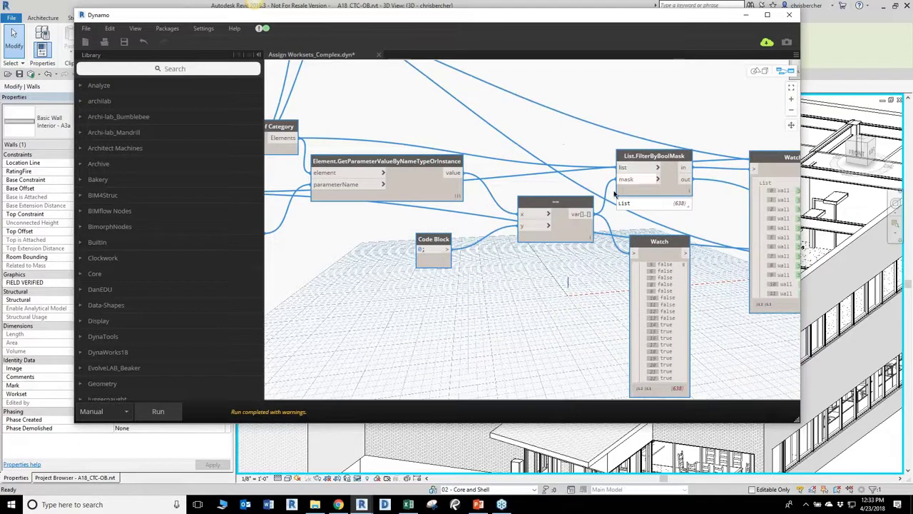
Move the Code Block containing 0 closer to the == node and highlight its value
middle_click_drag(560, 290, 563, 254)
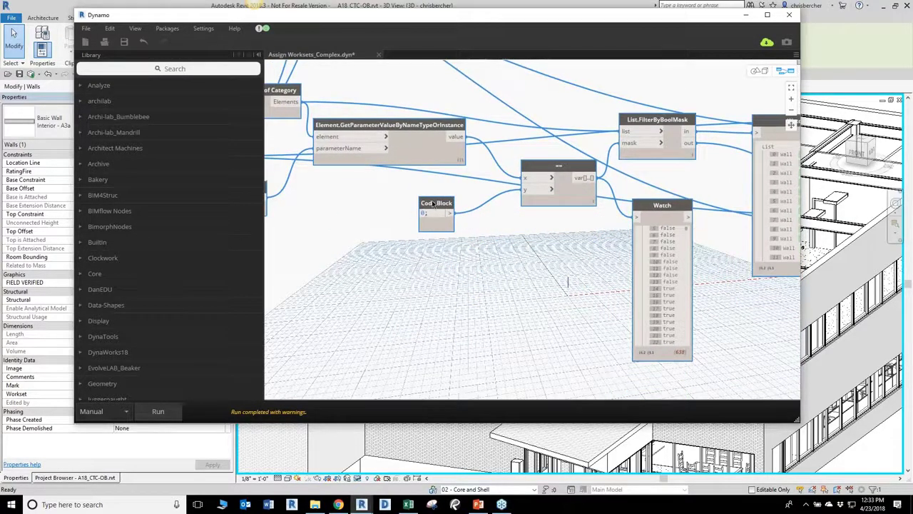
left_click_drag(433, 204, 477, 204)
left_click(451, 212)
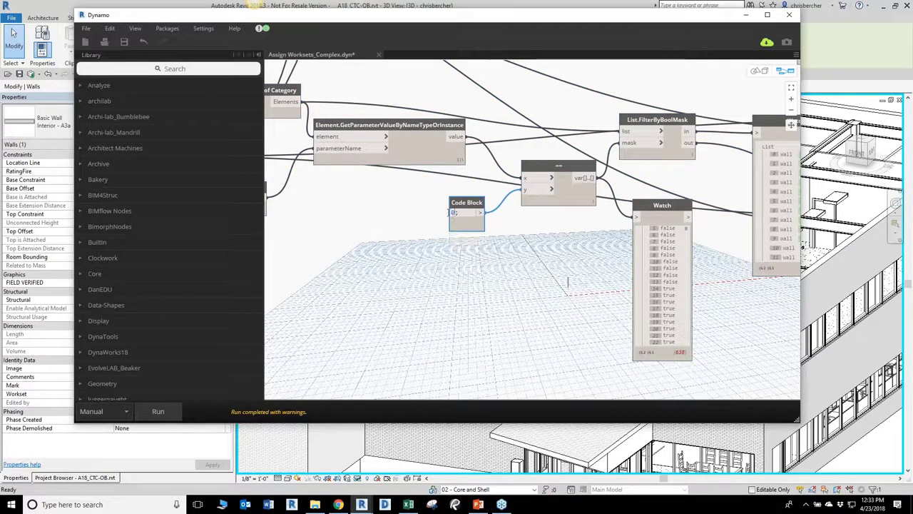
left_click(500, 258)
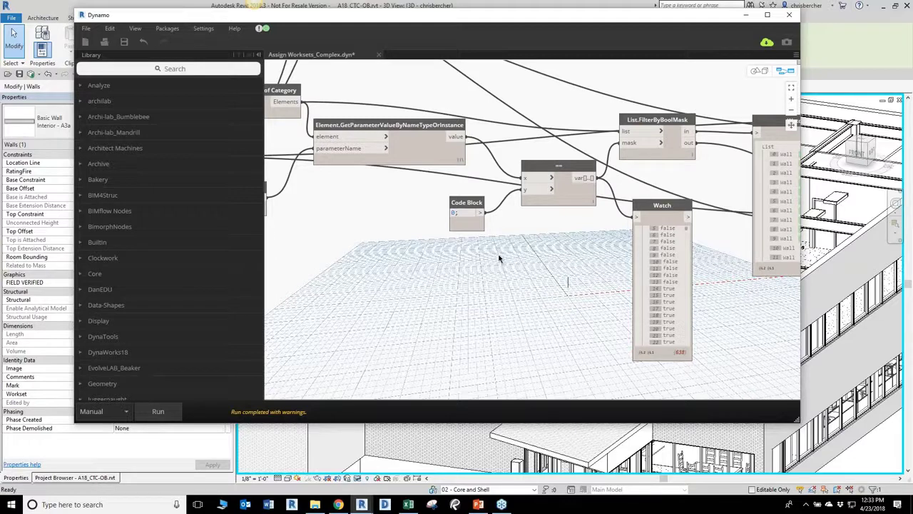
double_click(453, 213)
middle_click_drag(485, 271, 458, 267)
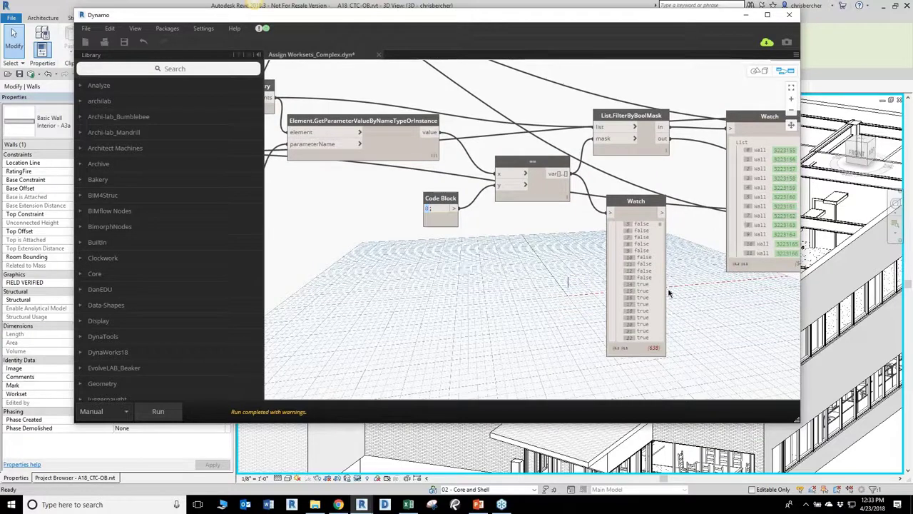
Examine the true/false list in the Watch node fed by the == comparison and its place in the wall-filtering graph
scroll(649, 282, "down", 6)
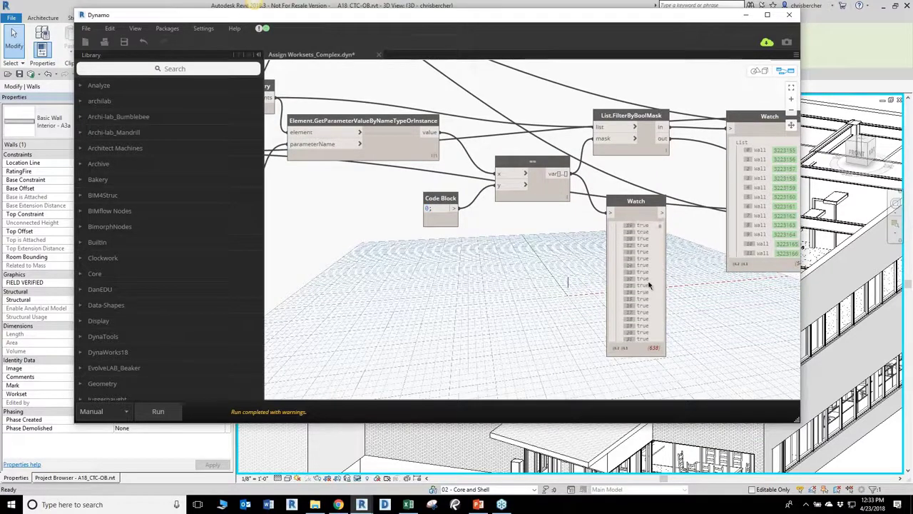
scroll(648, 287, "down", 2)
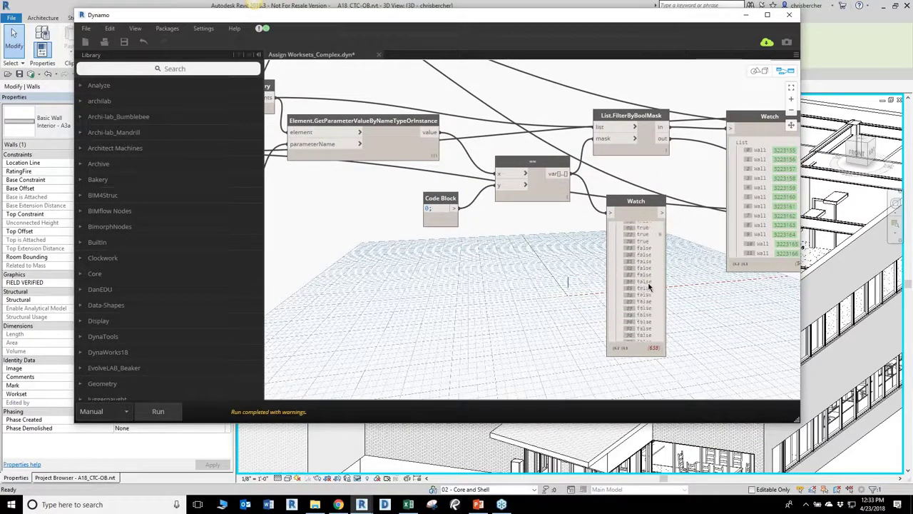
scroll(628, 282, "up", 12)
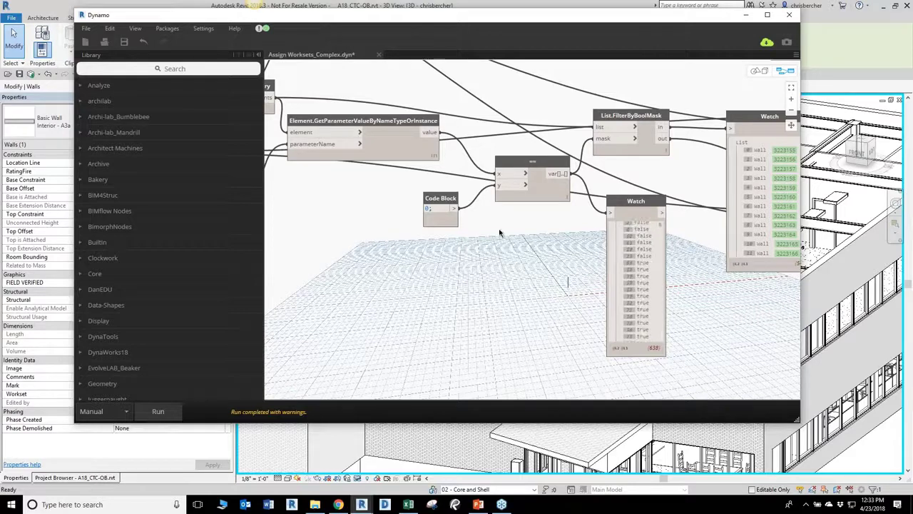
scroll(667, 249, "up", 3)
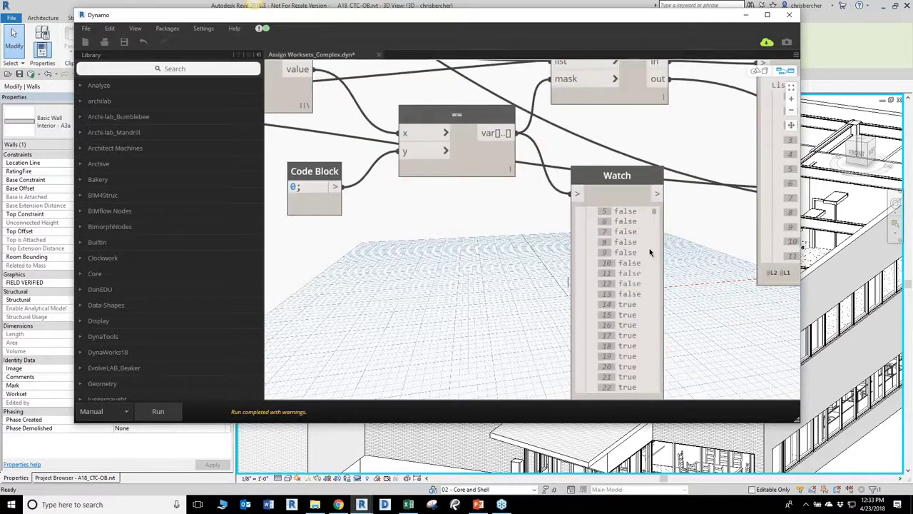
scroll(703, 277, "down", 3)
scroll(702, 277, "down", 4)
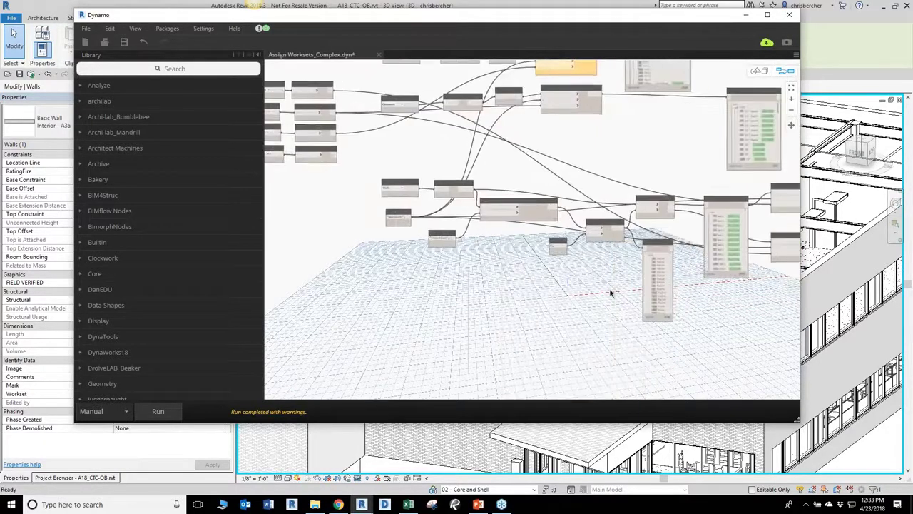
scroll(612, 290, "up", 3)
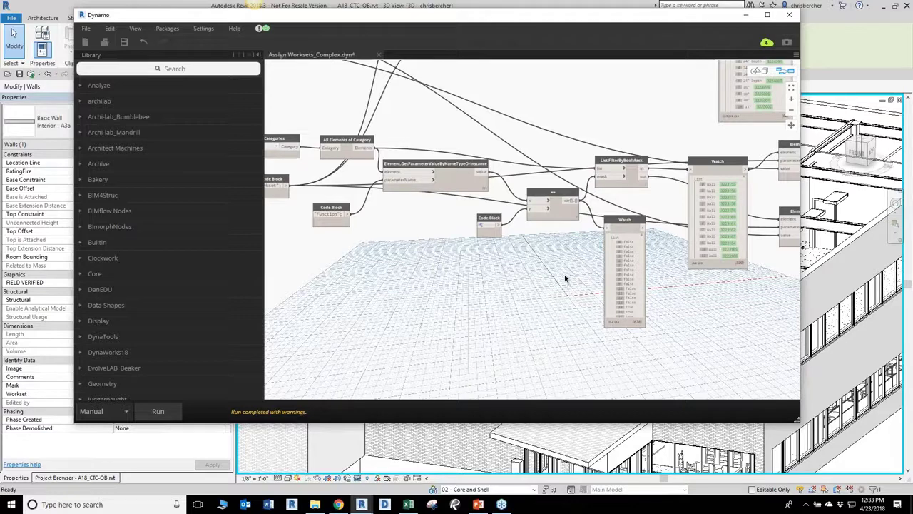
scroll(477, 274, "up", 4)
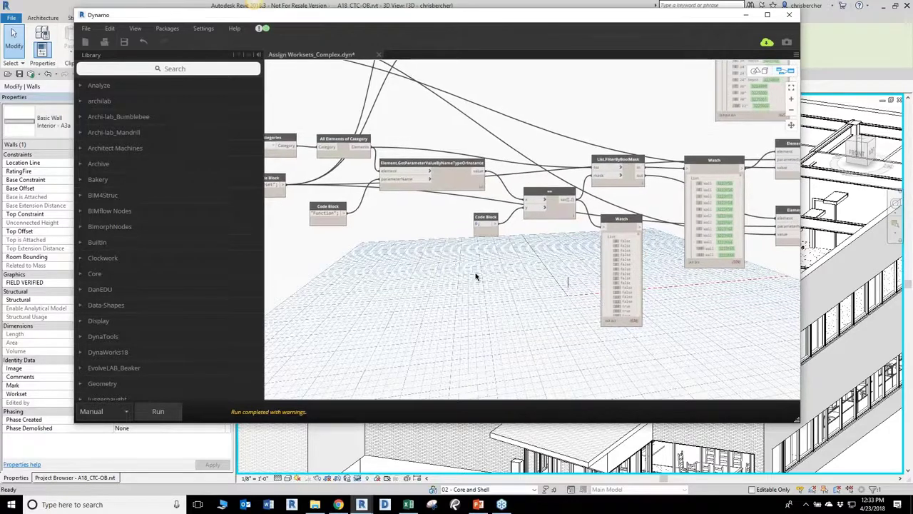
Highlight the "Function" text in the Code Block feeding parameterName, and follow the connection on to the == node
mouse_move(347, 196)
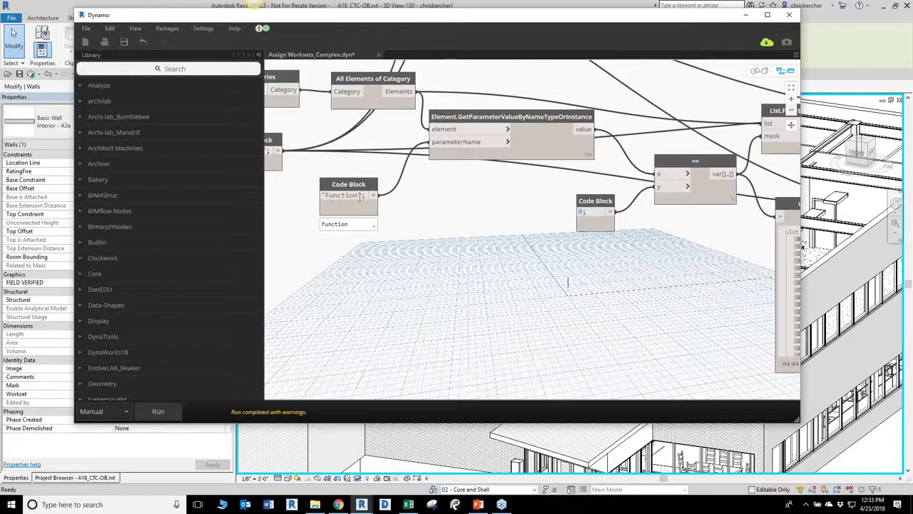
left_click_drag(359, 196, 326, 198)
left_click(492, 244)
middle_click_drag(633, 247, 591, 249)
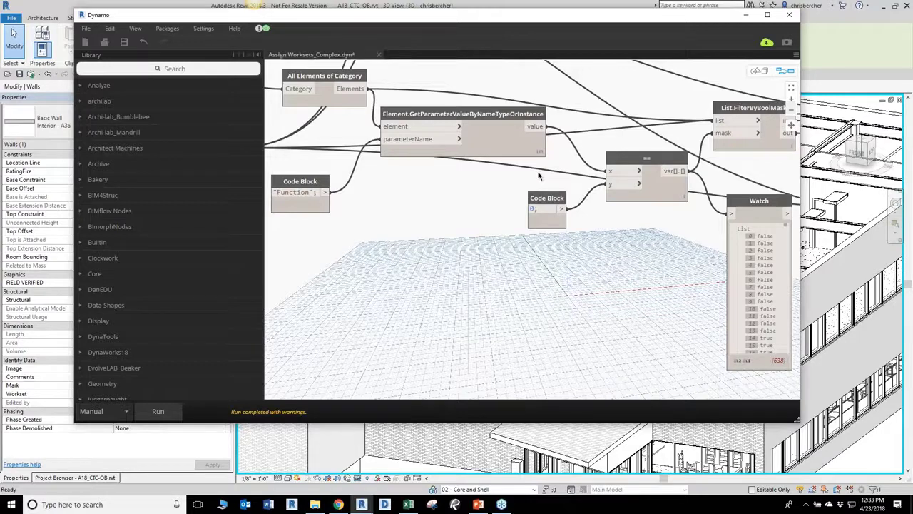
Open the Convert Text to Upper.dyn graph from the Dynamo Scripts folder
left_click(104, 41)
left_click(470, 243)
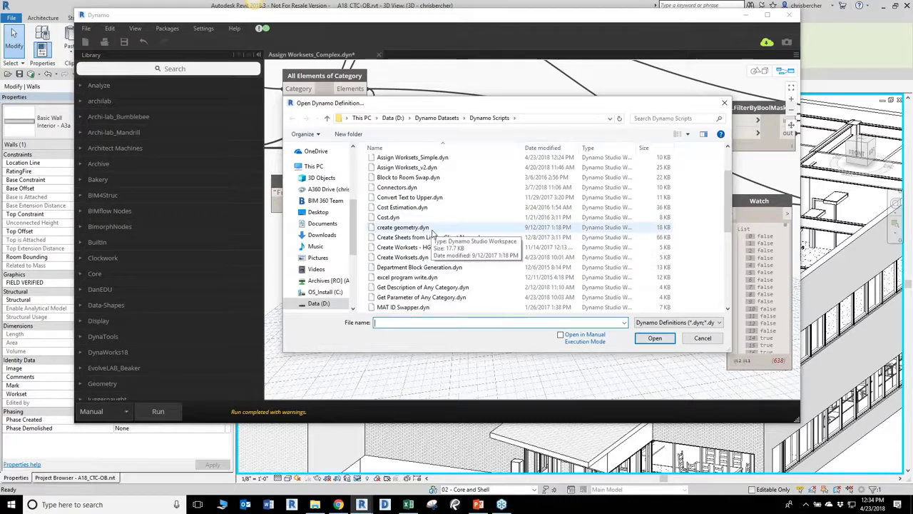
scroll(433, 235, "down", 10)
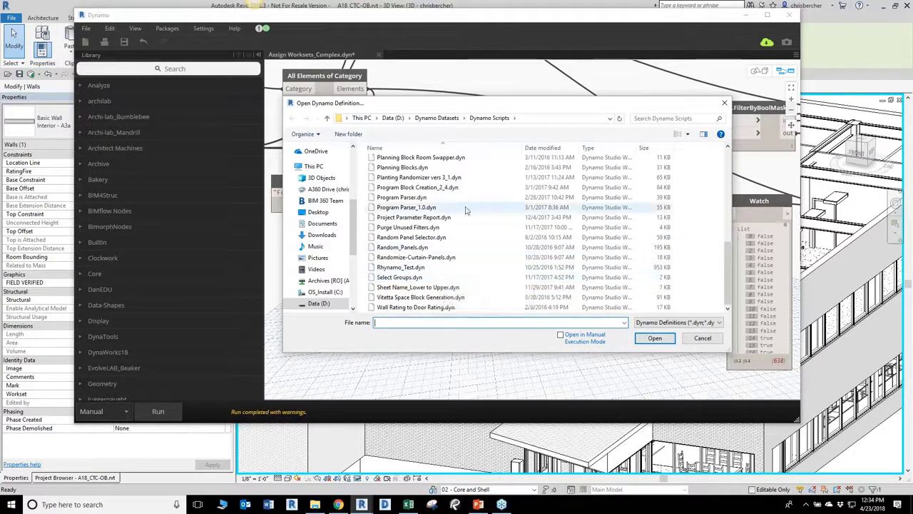
scroll(461, 211, "up", 5)
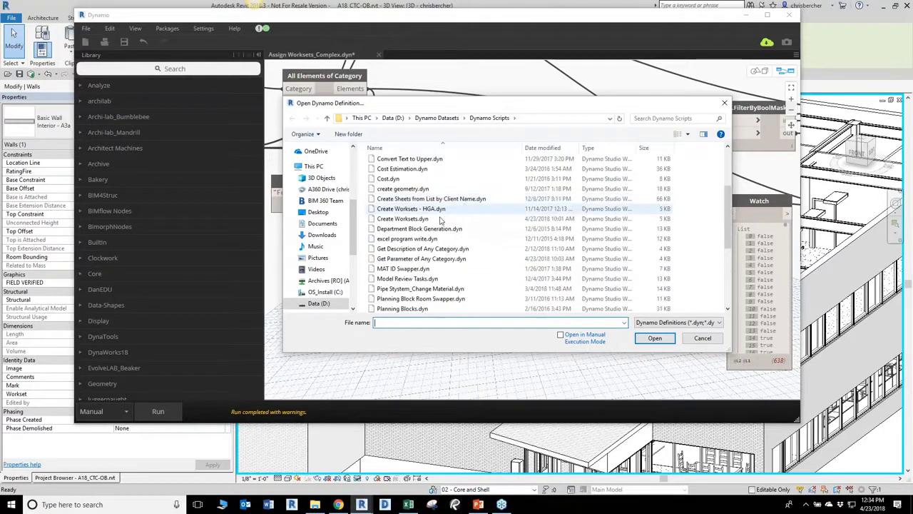
left_click(414, 160)
scroll(664, 283, "up", 1)
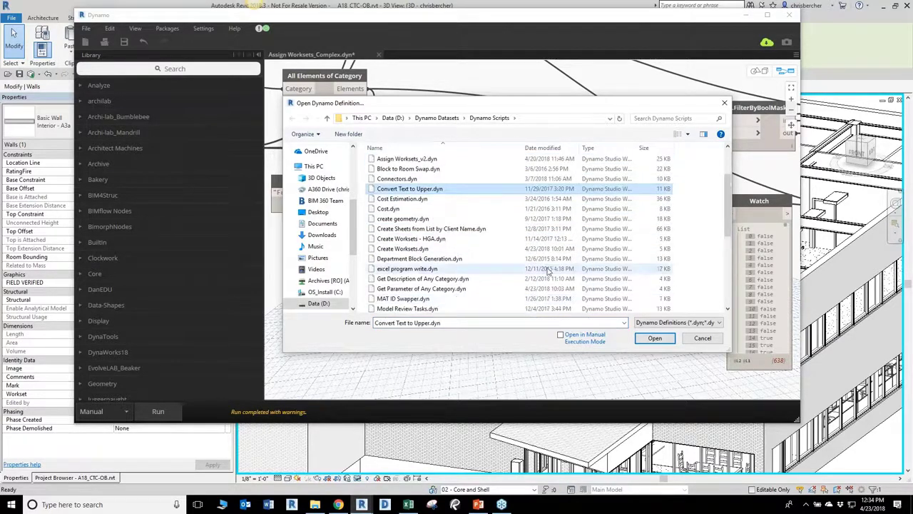
left_click(655, 344)
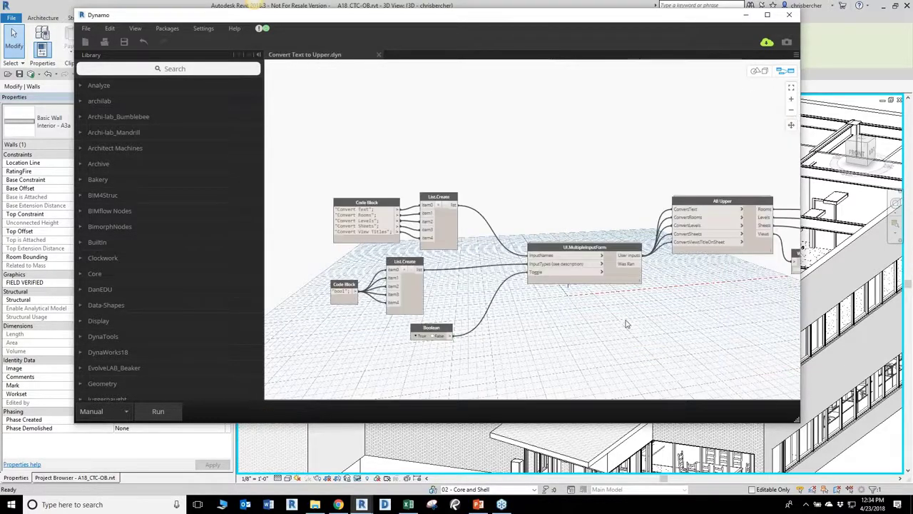
Review the Convert Text to Upper graph, from the UI.MultipleInputForm node through All Upper to the Watch nodes
middle_click_drag(650, 329, 516, 306)
mouse_move(592, 275)
middle_mouse_down()
mouse_move(435, 302)
mouse_move(513, 315)
middle_mouse_up()
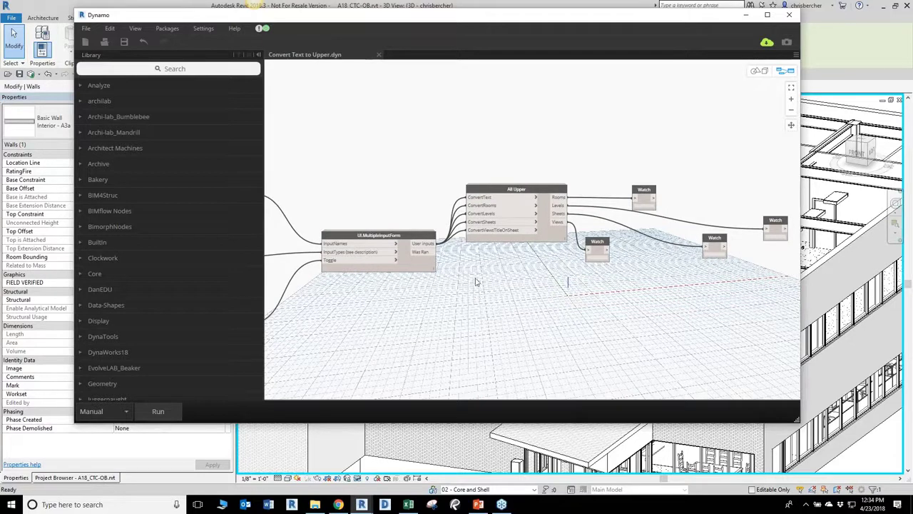
scroll(522, 281, "up", 1)
scroll(523, 281, "up", 1)
middle_click_drag(530, 282, 476, 270)
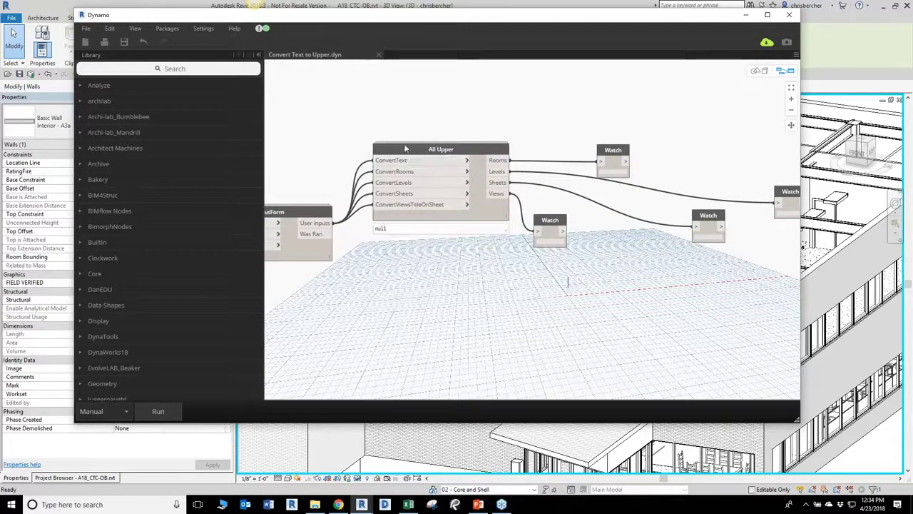
middle_click_drag(339, 258, 585, 284)
middle_click_drag(374, 300, 264, 262)
Open the Sheet Name_Lower to Upper.dyn graph and bring its Boolean inputs and All Upper node into view
left_click(104, 41)
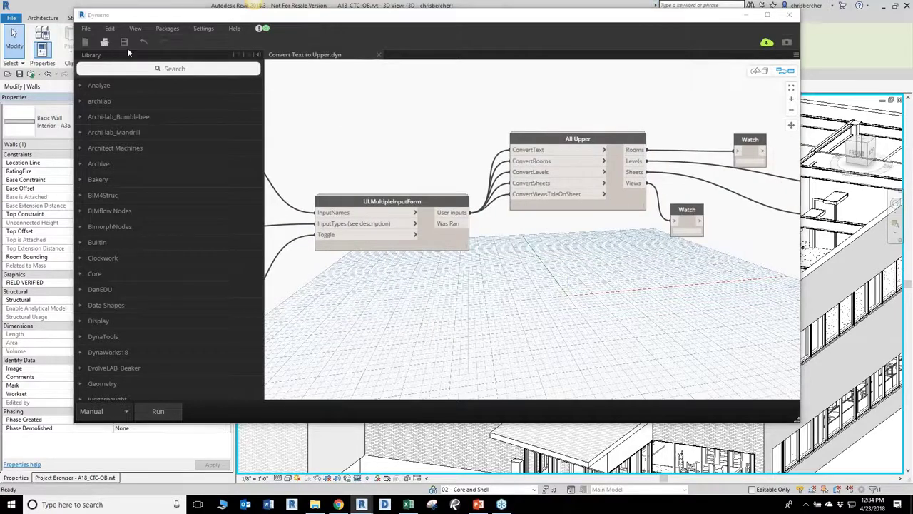
double_click(421, 287)
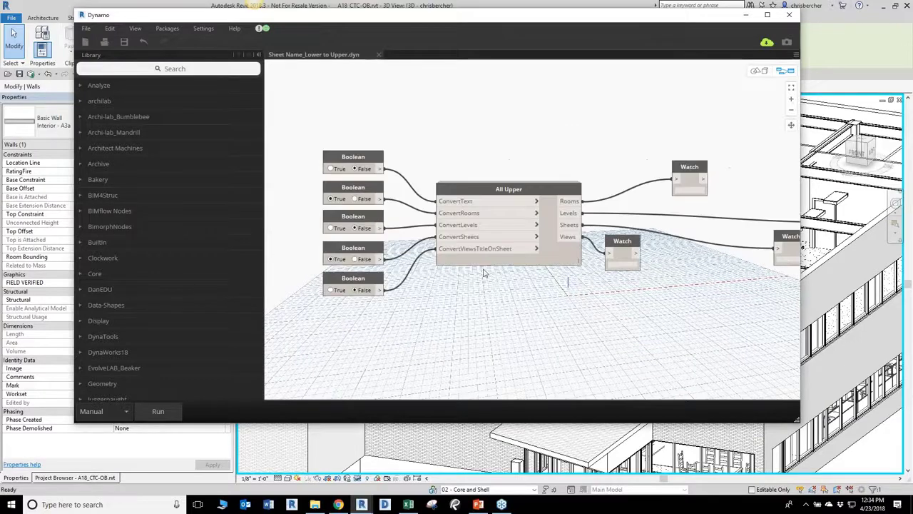
middle_click_drag(485, 294, 446, 289)
scroll(446, 289, "down", 3)
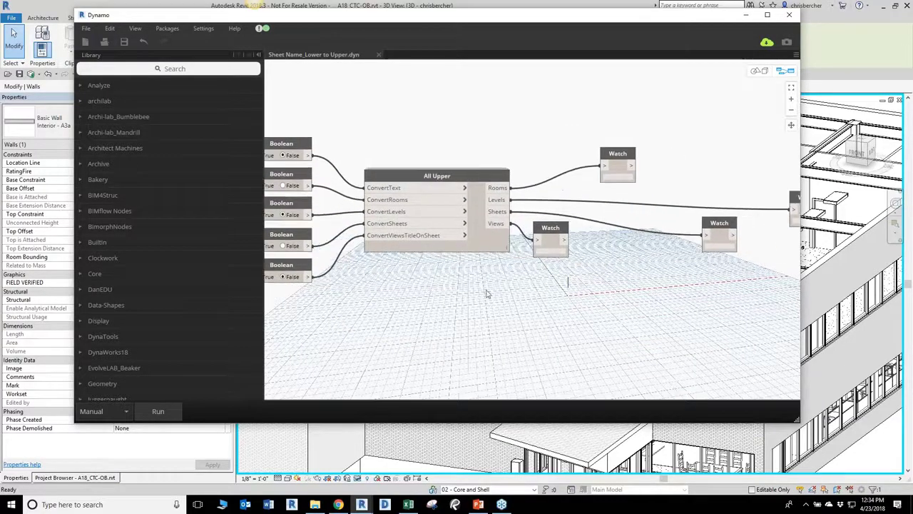
scroll(477, 264, "up", 3)
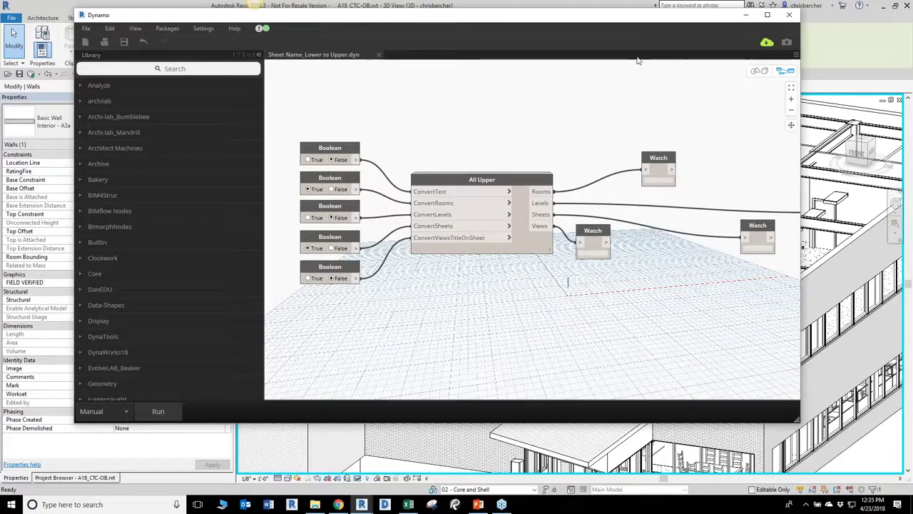
Switch to Revit, clear the wall selection and open the 01-Level 1 floor plan
left_click(746, 15)
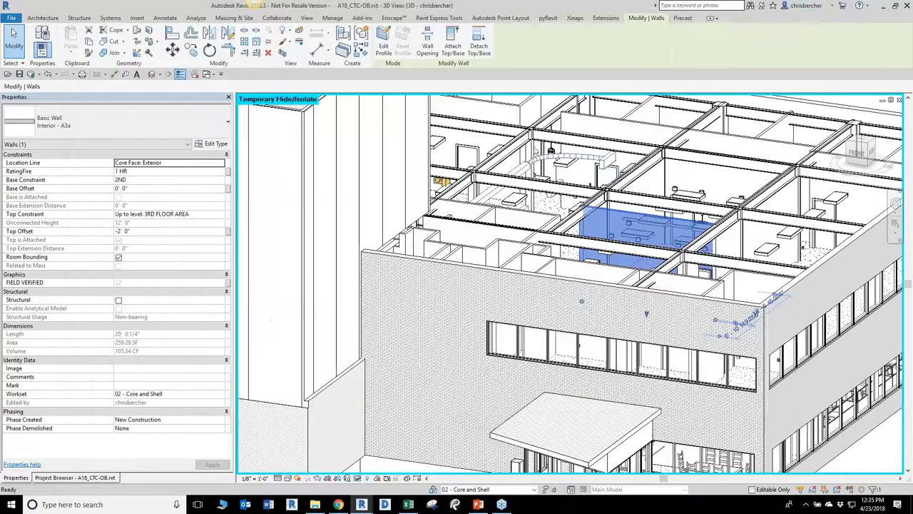
left_click(79, 477)
key("Escape")
scroll(75, 407, "down", 3)
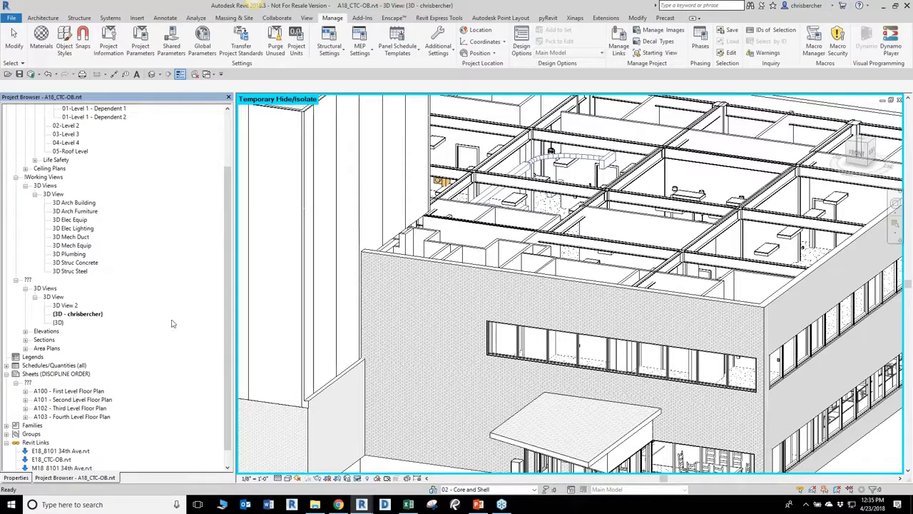
left_click(102, 117)
scroll(98, 128, "up", 1)
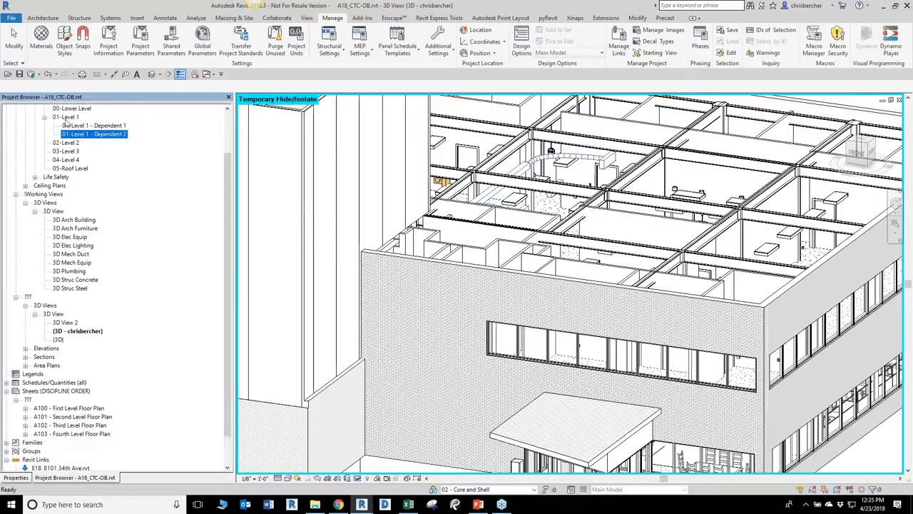
double_click(65, 117)
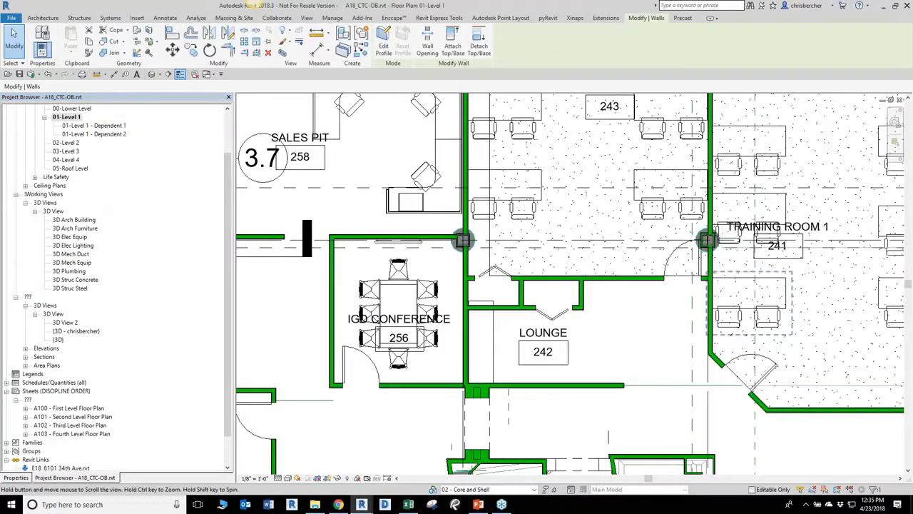
Examine the room names around the Receptionist, Conference Room and Vestibule areas of the 01-Level 1 plan
middle_click_drag(767, 332, 555, 225)
middle_click_drag(875, 426, 622, 245)
scroll(690, 275, "down", 1)
middle_click_drag(677, 323, 714, 216)
middle_click_drag(525, 193, 523, 224)
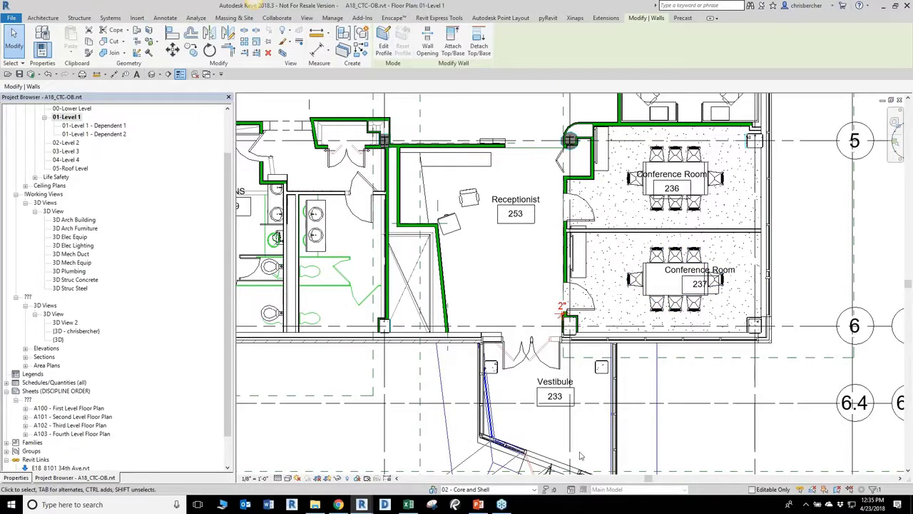
Switch to Dynamo, shift the All Upper node slightly and set its ConvertText and ConvertLevels Booleans to True
mouse_move(362, 504)
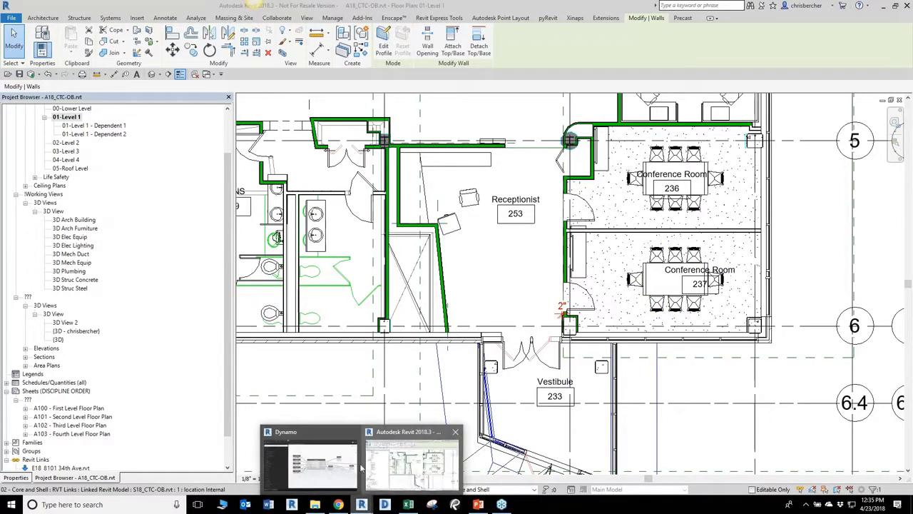
left_click(438, 463)
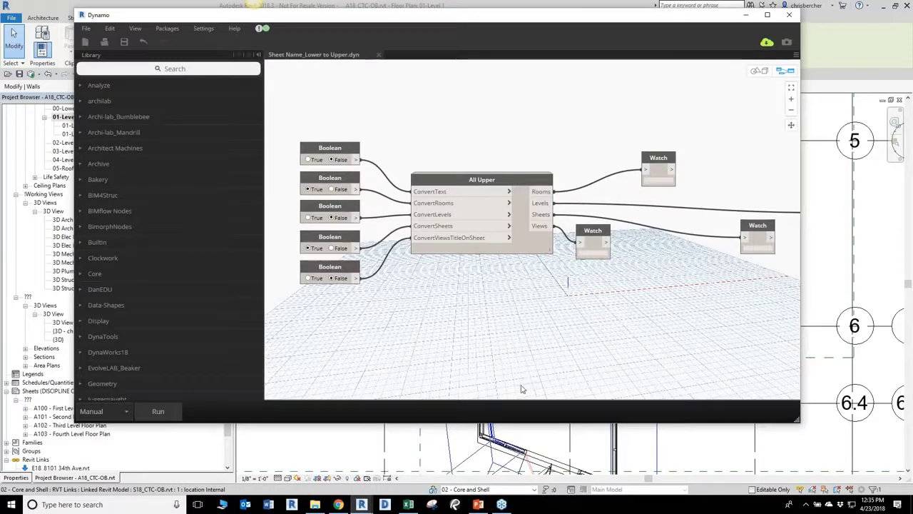
mouse_move(503, 186)
left_click_drag(503, 185, 508, 174)
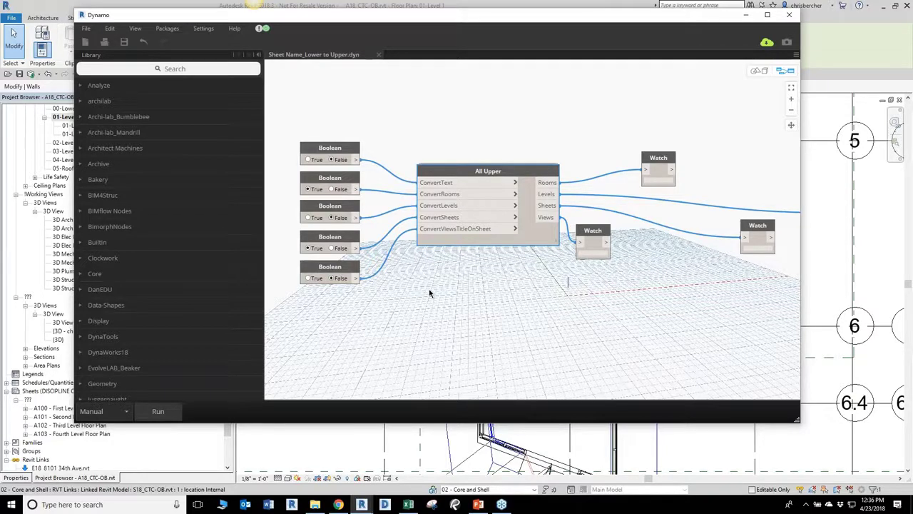
left_click(309, 159)
left_click(308, 217)
Move the Watch nodes for Rooms and Views farther from the All Upper node to spread out the outputs
middle_click_drag(697, 302, 566, 323)
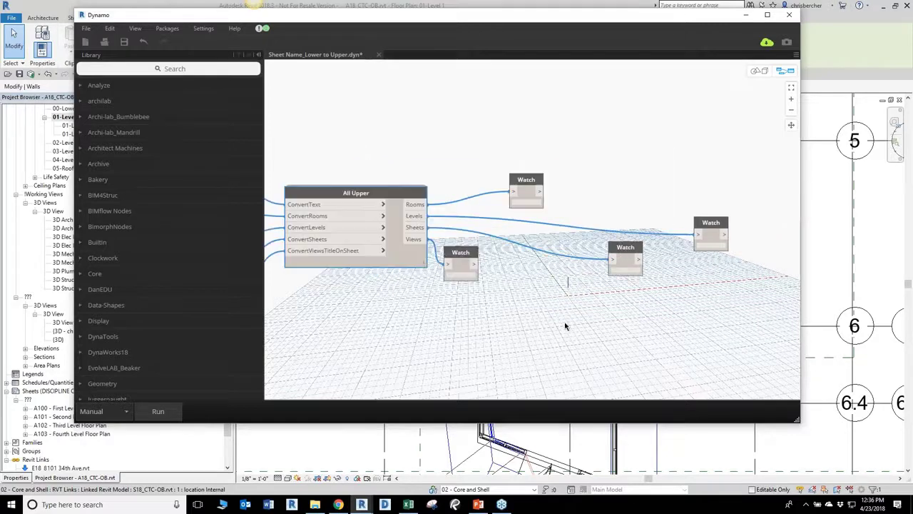
left_click_drag(513, 180, 537, 162)
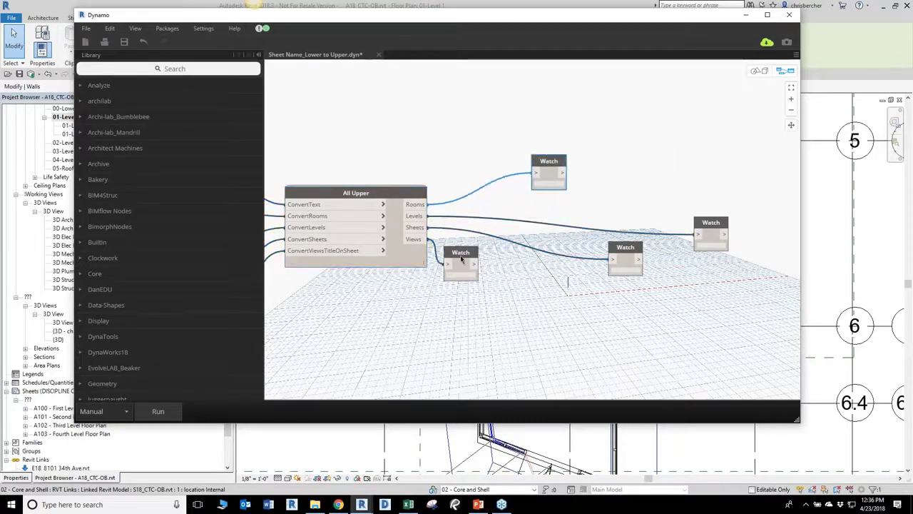
left_click_drag(458, 252, 540, 295)
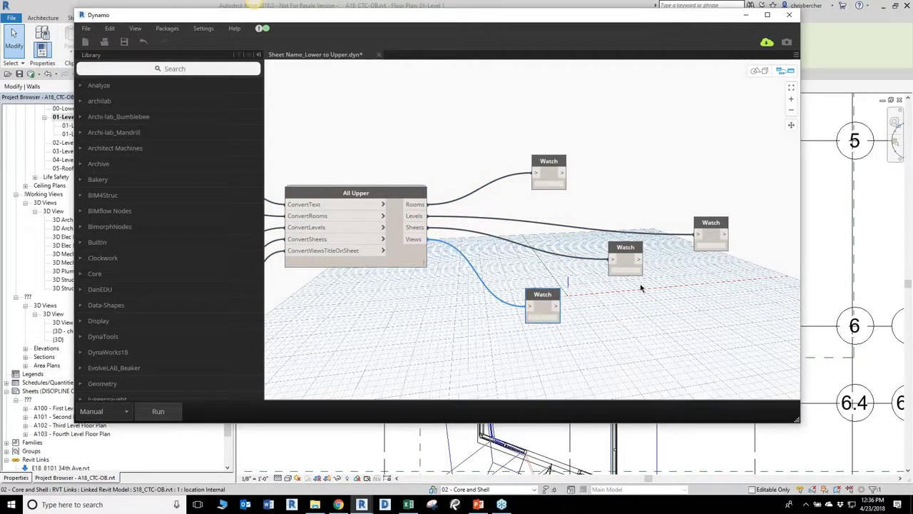
Rearrange the Sheets, Levels and Rooms Watch nodes beside the All Upper node and save the graph
left_click_drag(628, 248, 583, 246)
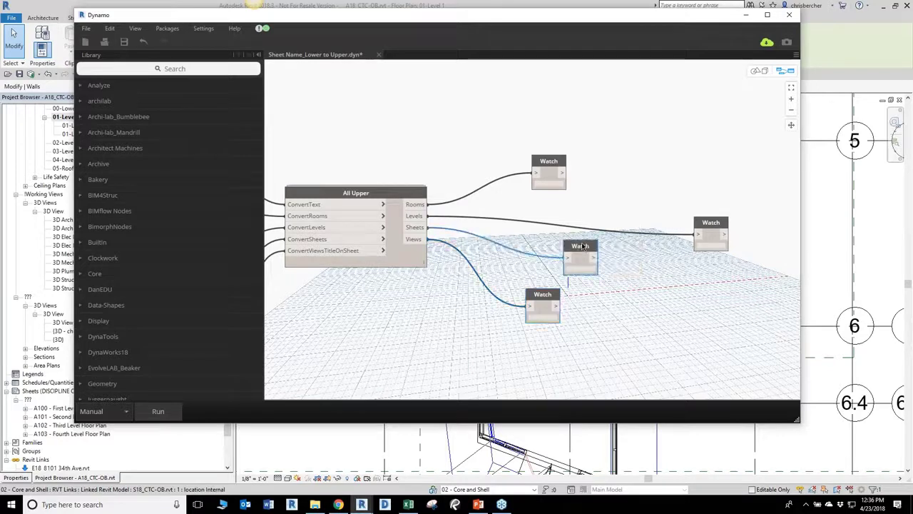
left_click_drag(718, 225, 669, 198)
left_click_drag(542, 162, 549, 145)
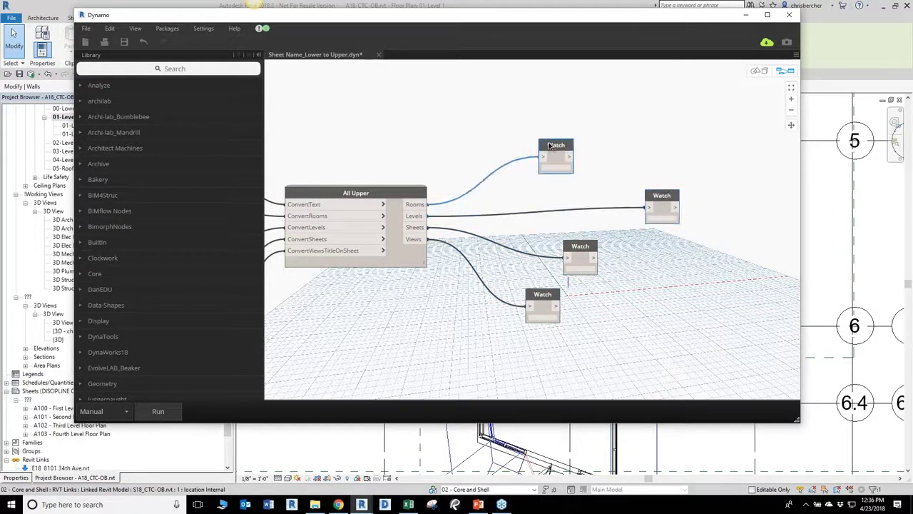
middle_click_drag(541, 184, 642, 164)
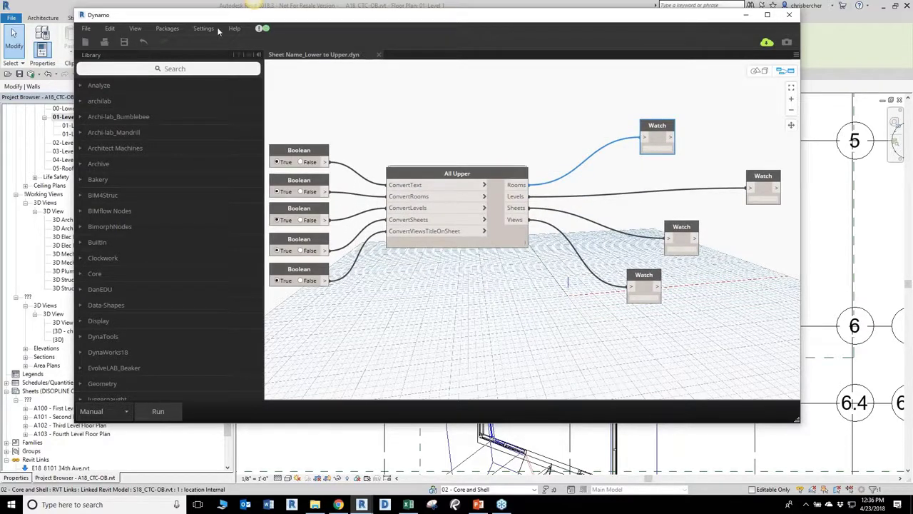
Close Dynamo and open Dynamo Player in Revit, viewing its script folder selection without changing it
left_click(790, 15)
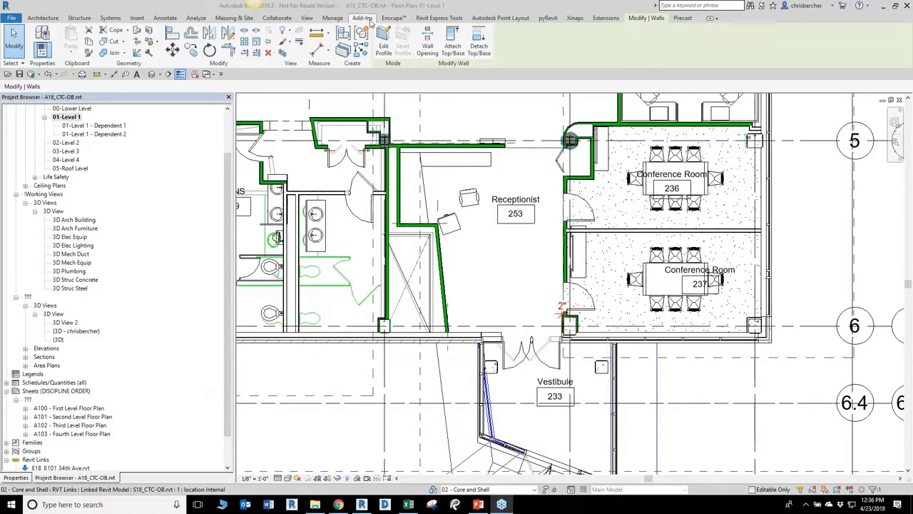
left_click(333, 17)
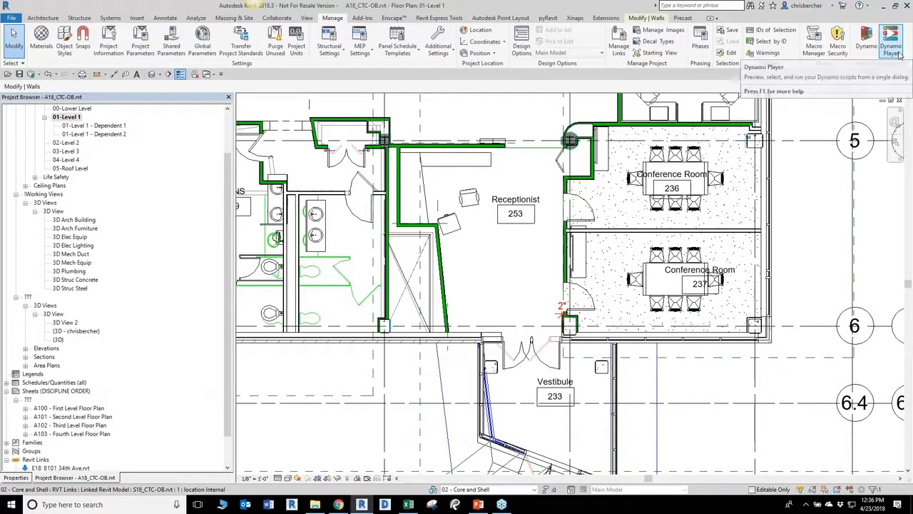
left_click(892, 47)
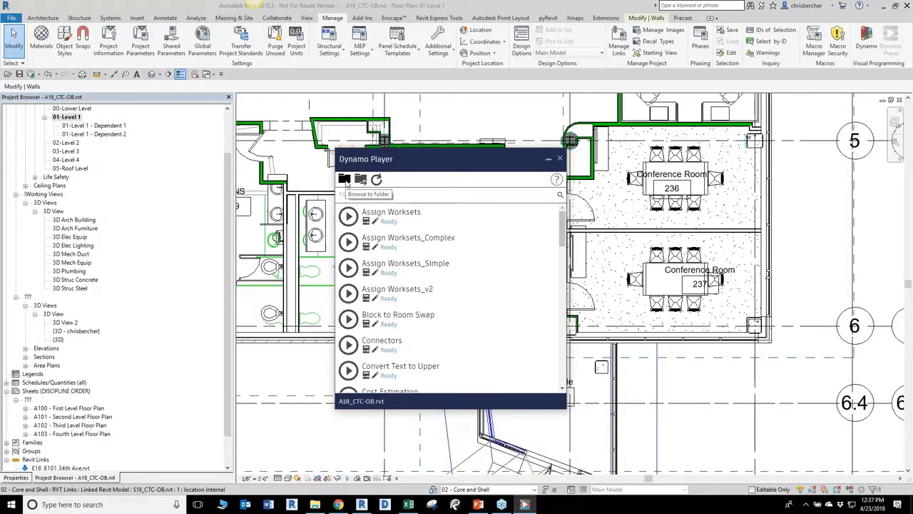
left_click(345, 179)
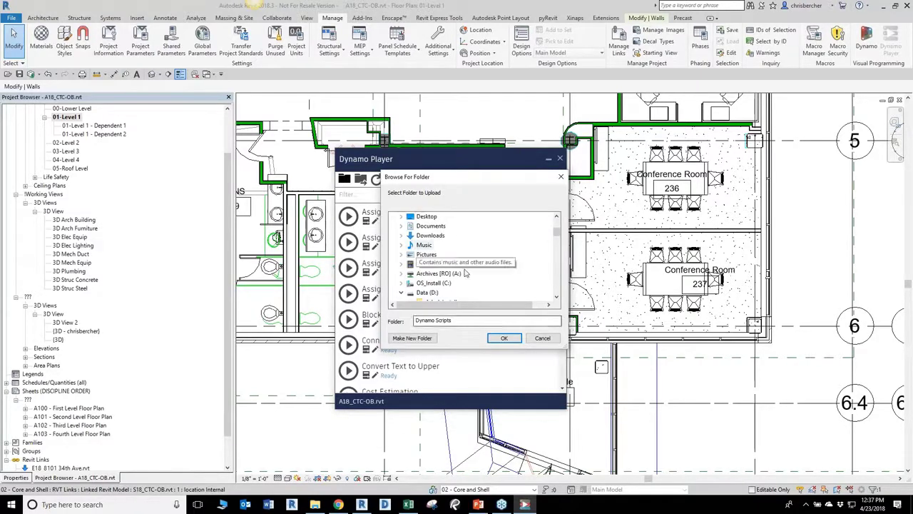
left_click(551, 340)
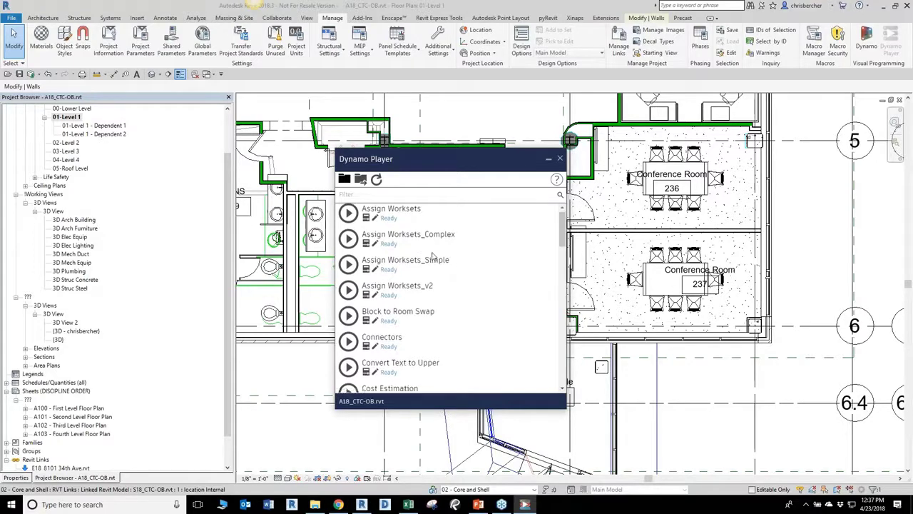
Run the Sheet Name_Lower to Upper script from Dynamo Player and close the player
scroll(410, 261, "down", 5)
scroll(399, 278, "down", 15)
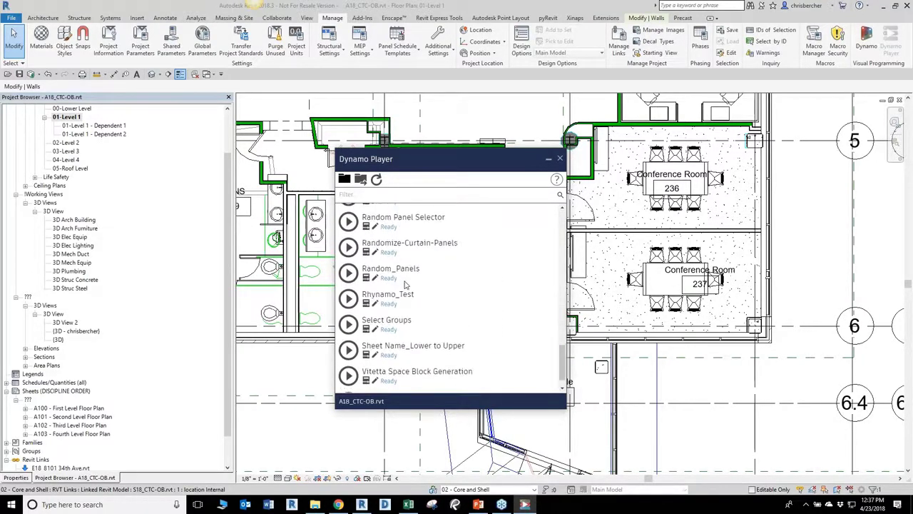
scroll(405, 286, "down", 1)
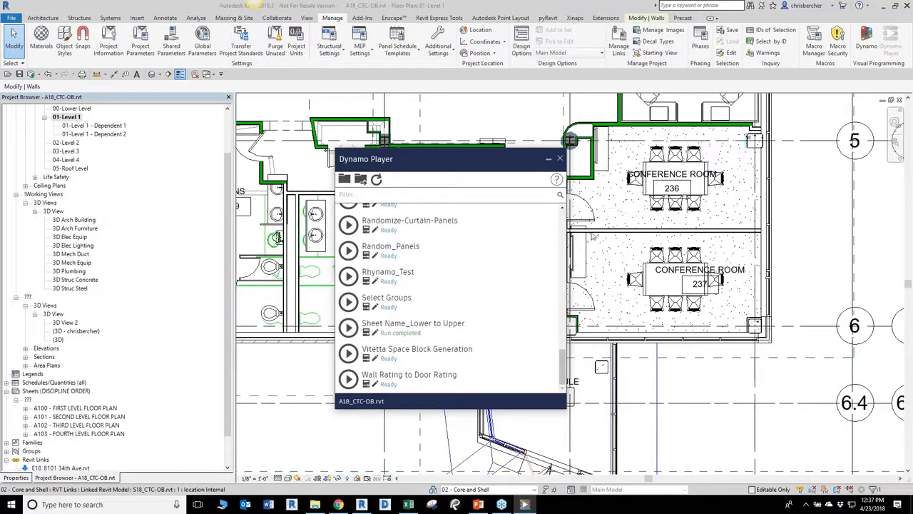
left_click(560, 159)
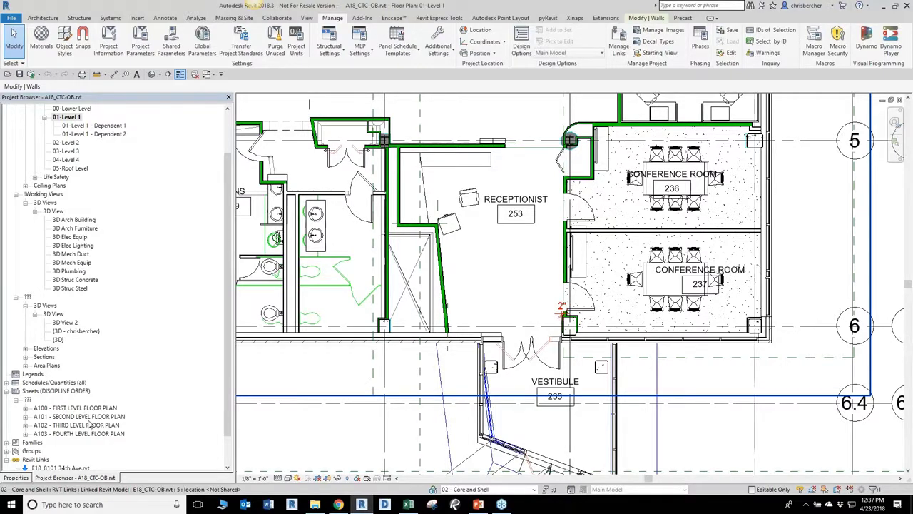
Open sheet A100 - FIRST LEVEL FLOOR PLAN and set its viewport type to Title Only
left_click(73, 409)
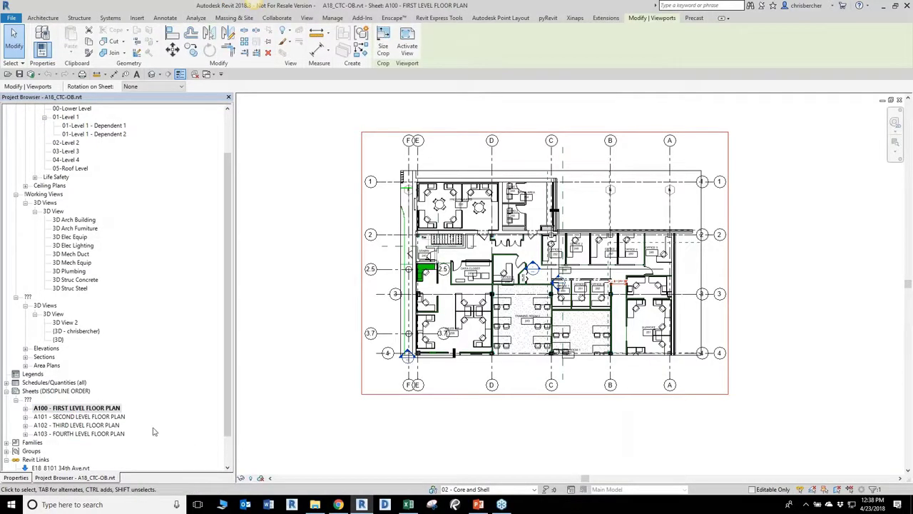
left_click(21, 478)
left_click(114, 121)
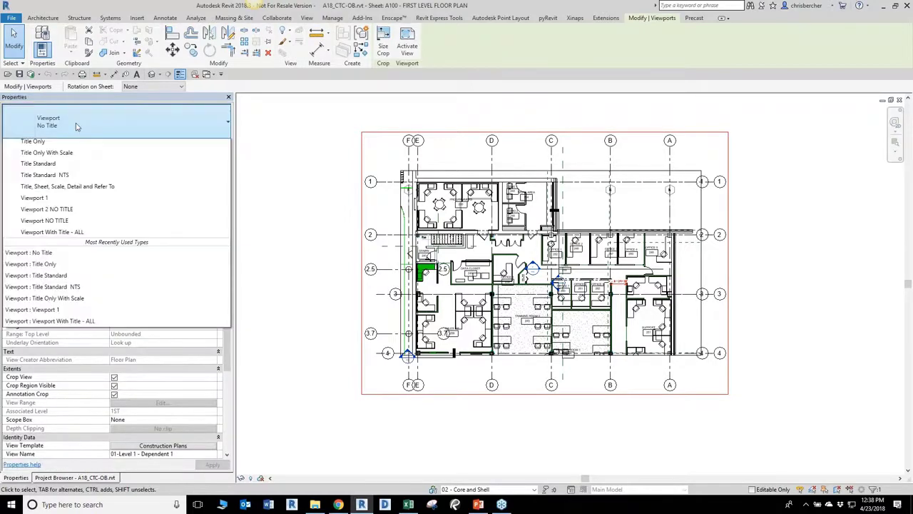
left_click(32, 180)
scroll(421, 408, "up", 2)
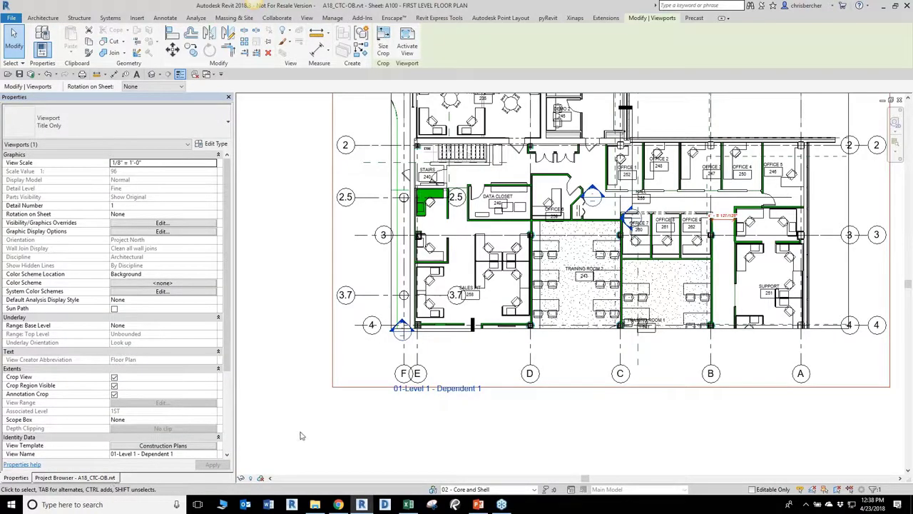
Check the viewport's Title on Sheet property, clear the selection and return to the sheet list in the Project Browser
scroll(230, 328, "down", 3)
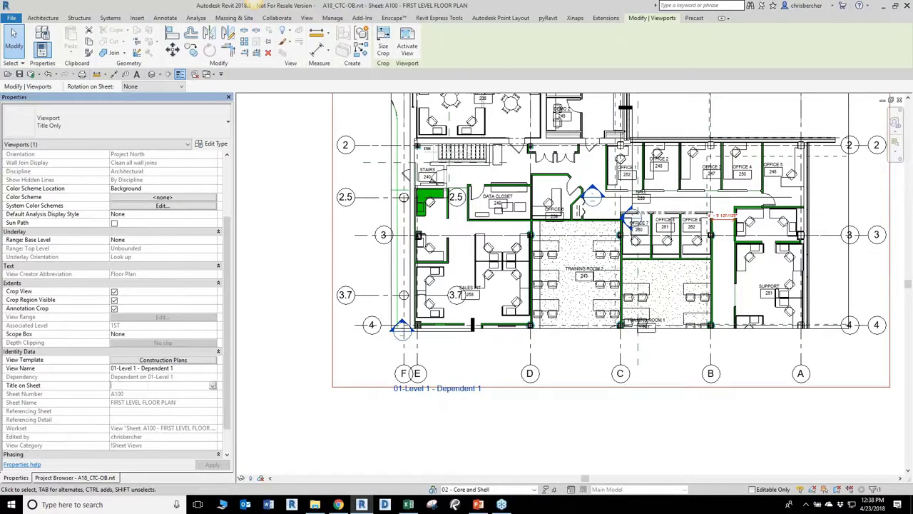
left_click(193, 386)
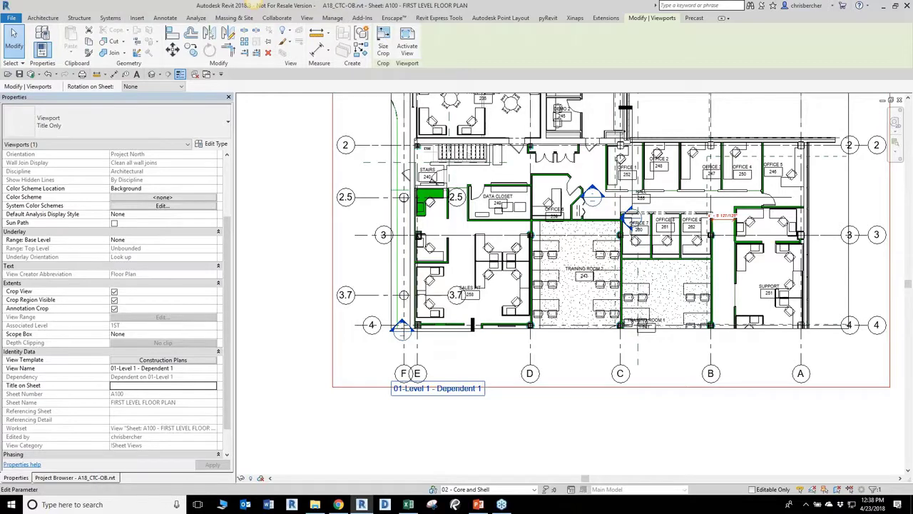
left_click(409, 404)
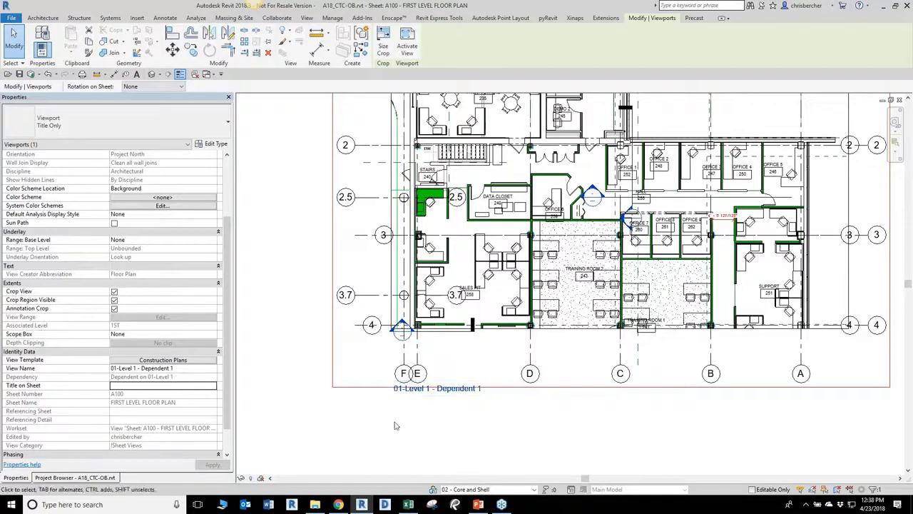
left_click(114, 477)
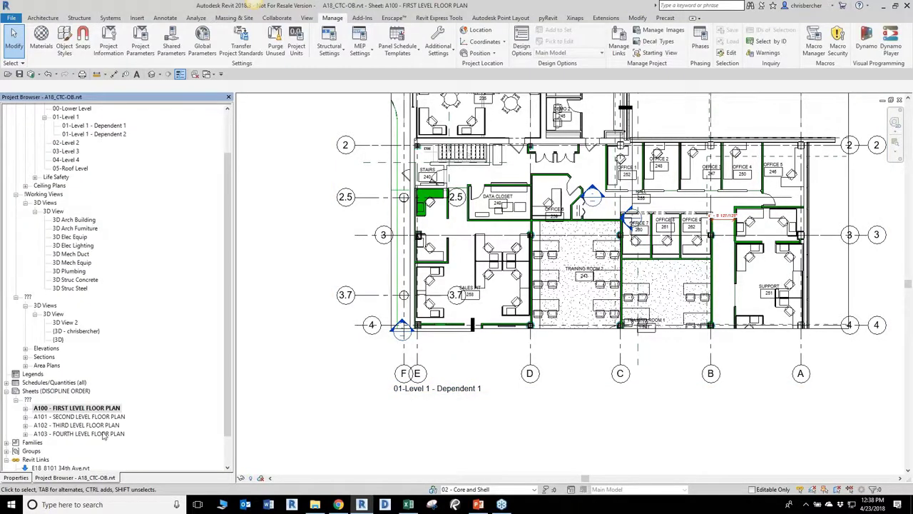
scroll(105, 436, "down", 1)
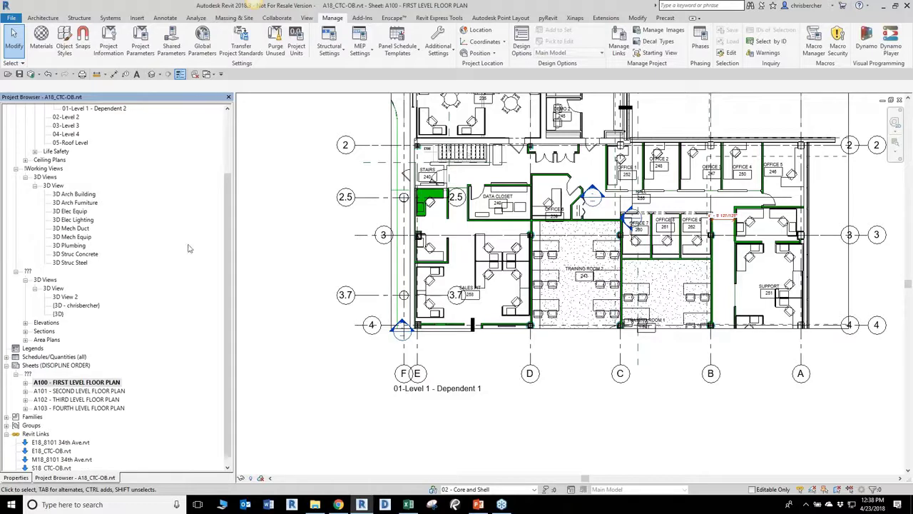
left_click(336, 223)
left_click(302, 197)
middle_click_drag(545, 175, 533, 214)
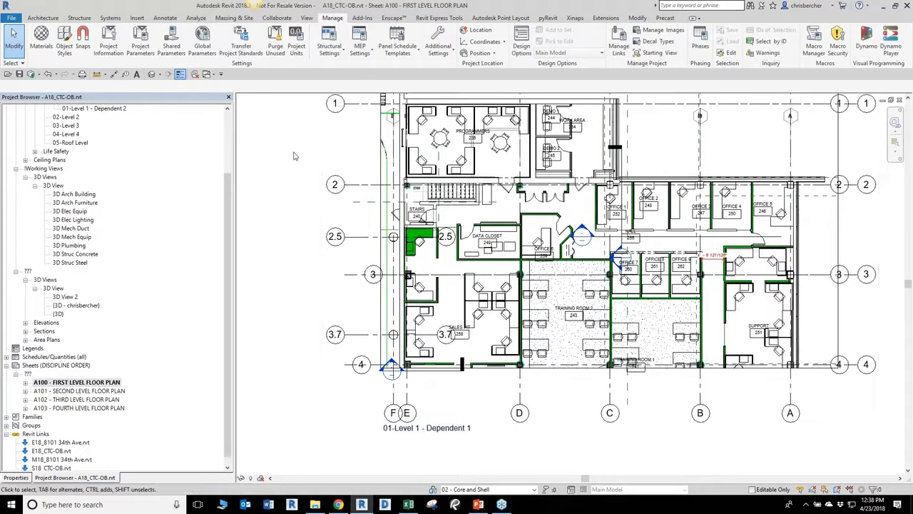
left_click(363, 506)
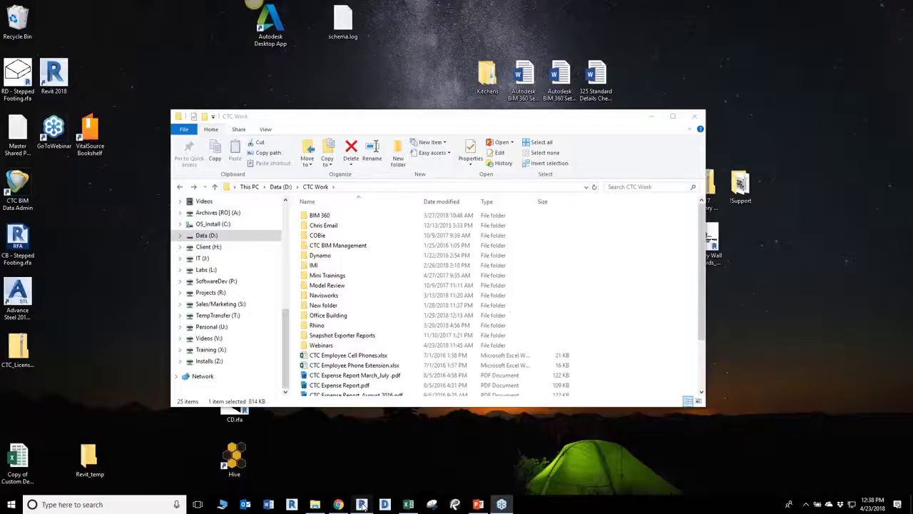
left_click(363, 506)
middle_click_drag(408, 428, 400, 451)
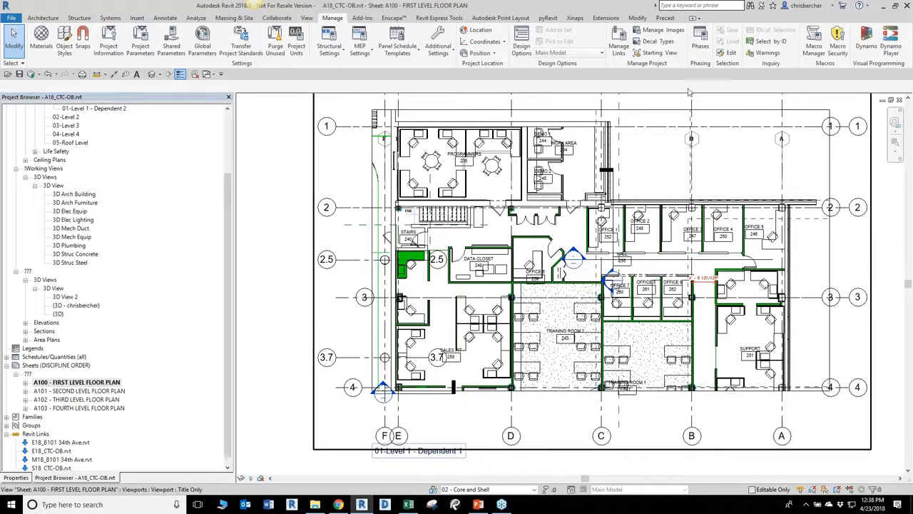
Launch Dynamo and open Create Sheets from List by Client Name.dyn from the Clients > Clark > Training > Dynamo Scripts folder on Data (D:)
left_click(867, 47)
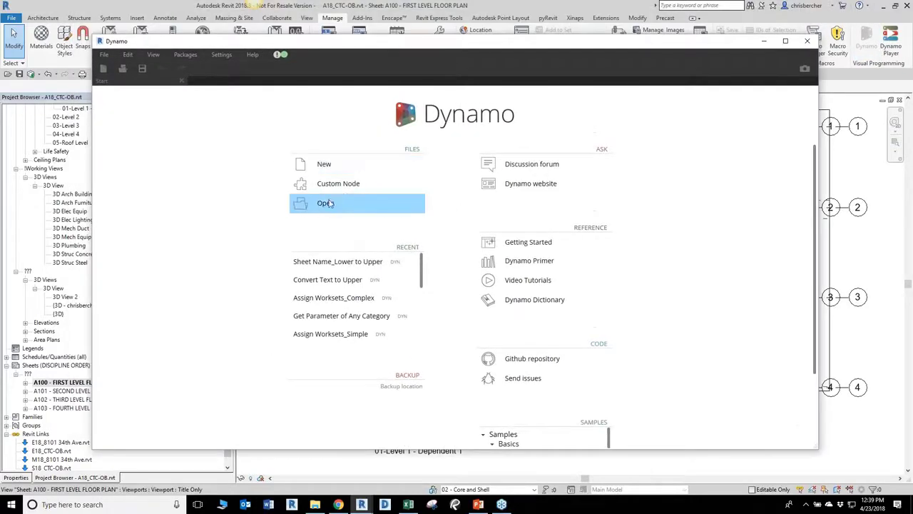
left_click(324, 205)
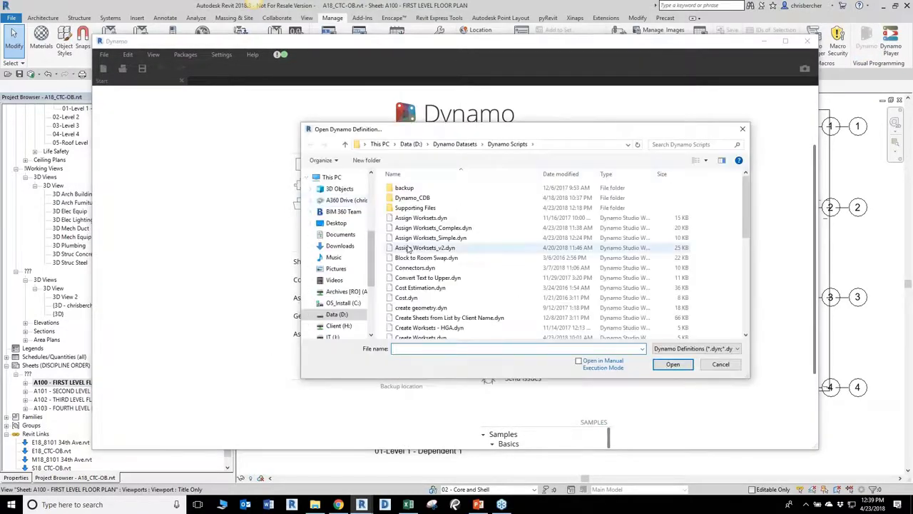
left_click(411, 145)
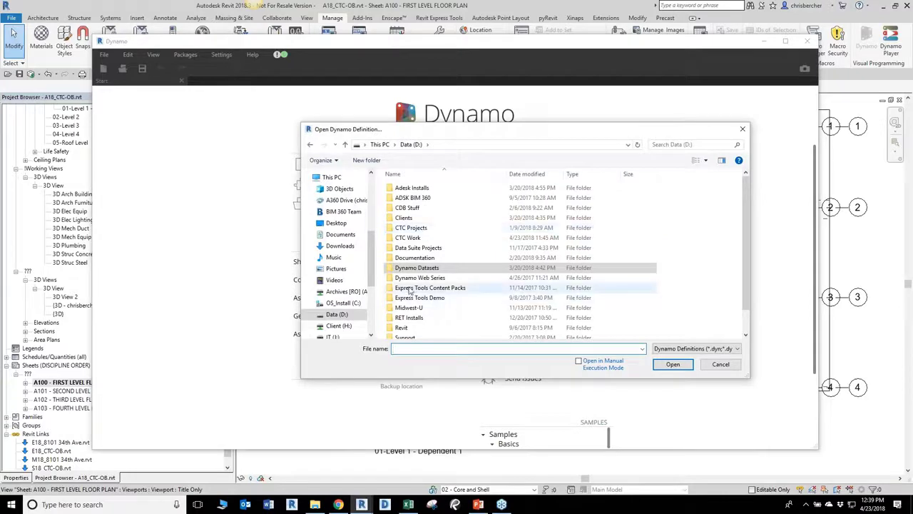
double_click(404, 218)
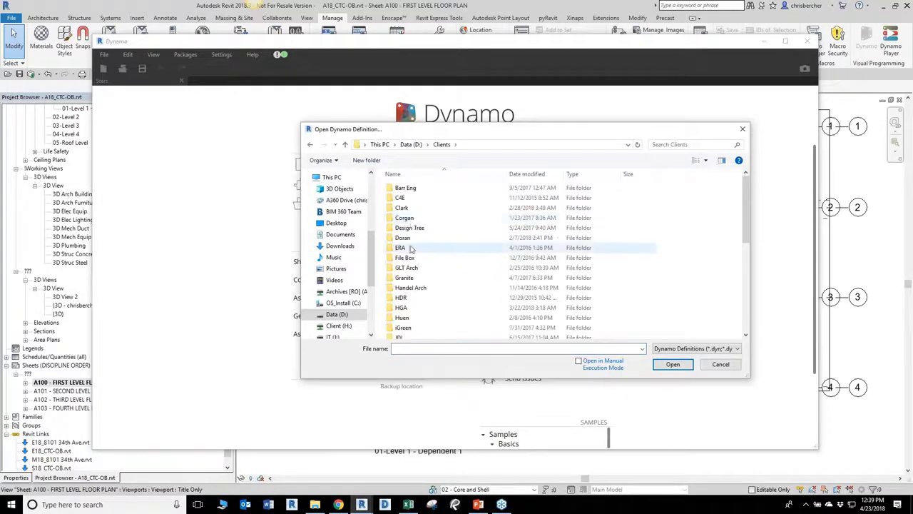
left_click(402, 208)
double_click(401, 209)
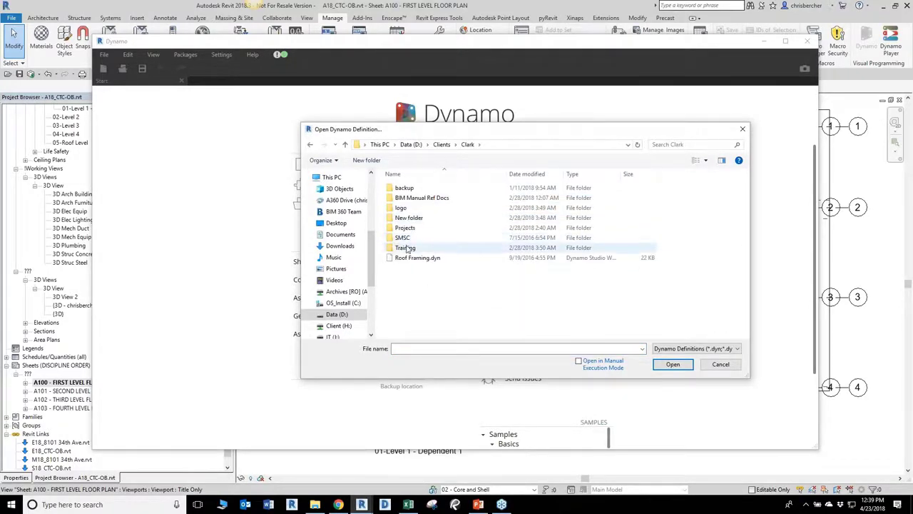
double_click(412, 243)
double_click(415, 198)
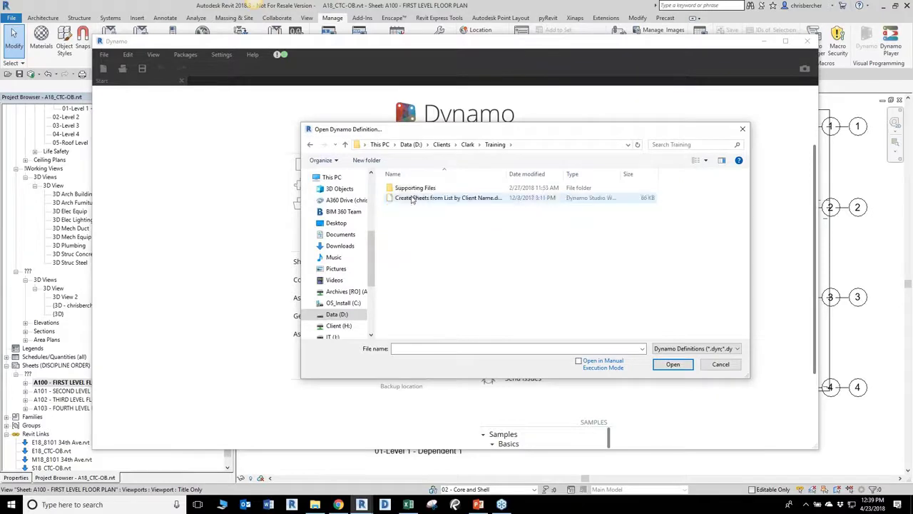
left_click(419, 198)
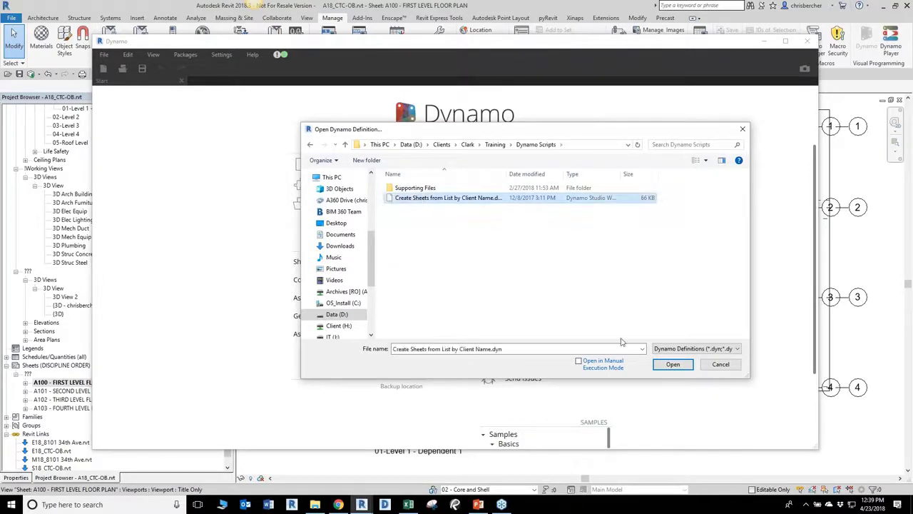
left_click(671, 366)
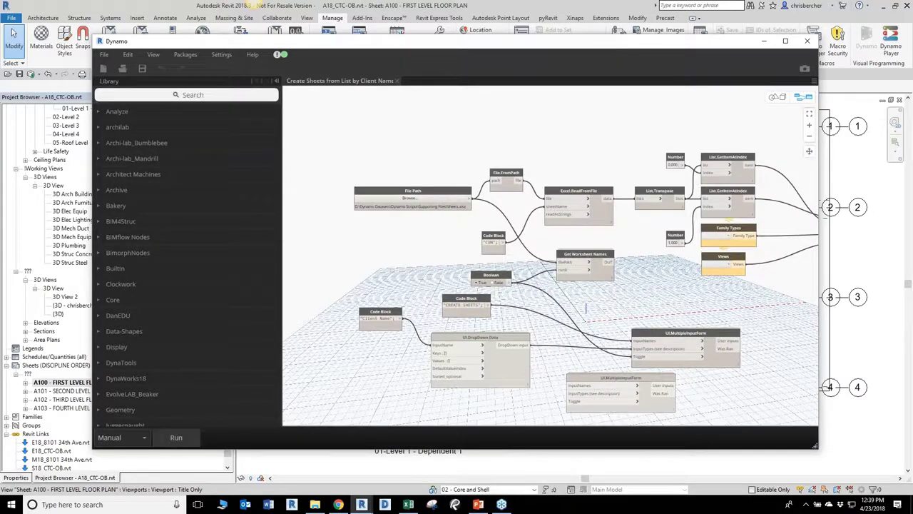
Examine the sheet creation graph from the Excel file path and input form nodes through to the Sheet.ByNameNumberTitleBlockAndViews node
scroll(418, 242, "up", 2)
scroll(419, 242, "up", 3)
scroll(420, 241, "down", 3)
middle_click_drag(420, 223, 420, 155)
scroll(435, 236, "up", 4)
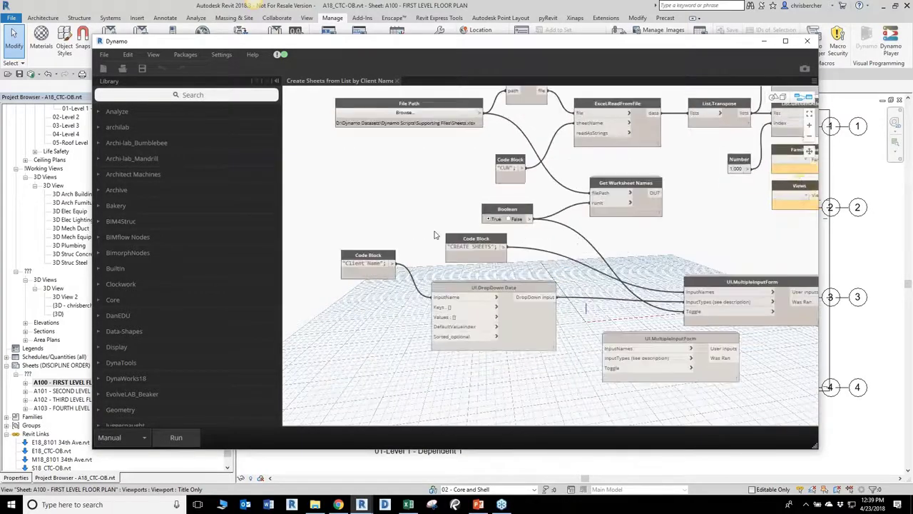
middle_click_drag(435, 238, 434, 200)
scroll(435, 201, "down", 2)
middle_click_drag(576, 200, 514, 239)
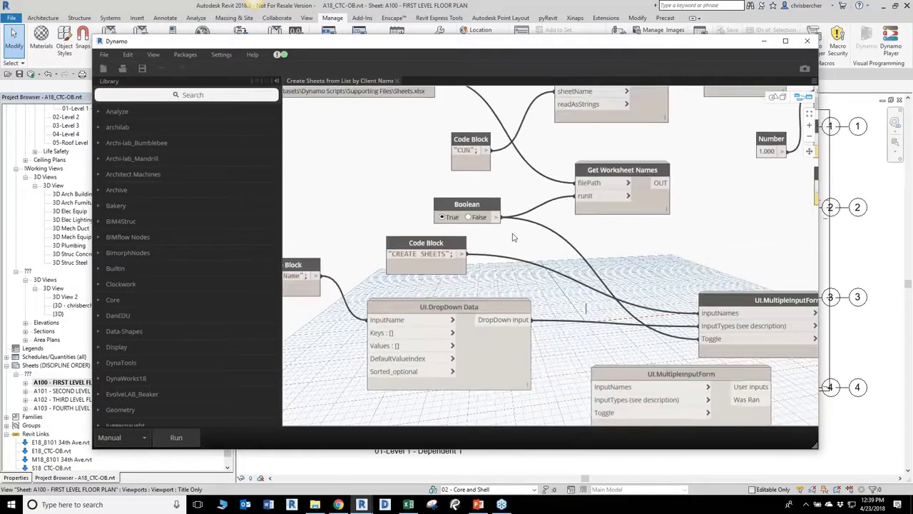
scroll(513, 239, "down", 3)
middle_click_drag(670, 224, 566, 237)
left_click_drag(565, 238, 495, 249)
middle_click_drag(495, 249, 438, 277)
scroll(527, 223, "up", 1)
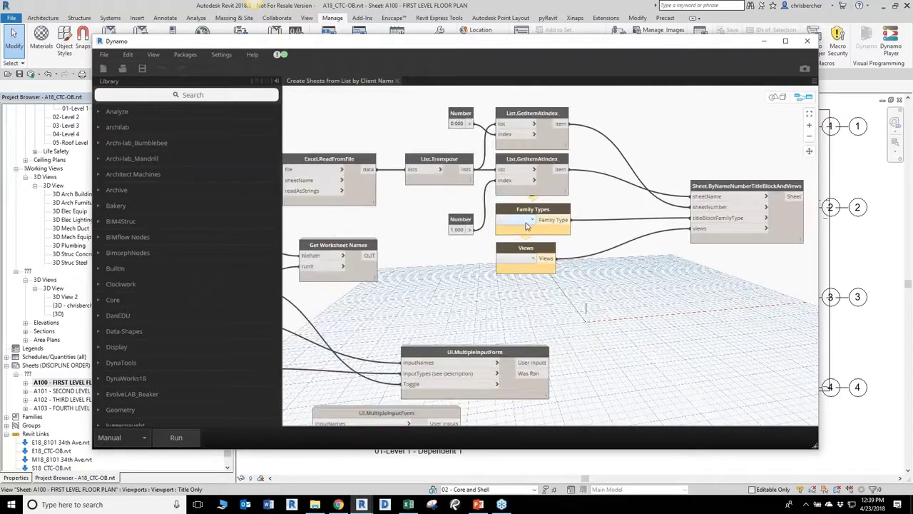
Set the Family Types node feeding titleBlockFamilyType to Titleblock-8x11_Vertical:Vertical
left_click(527, 223)
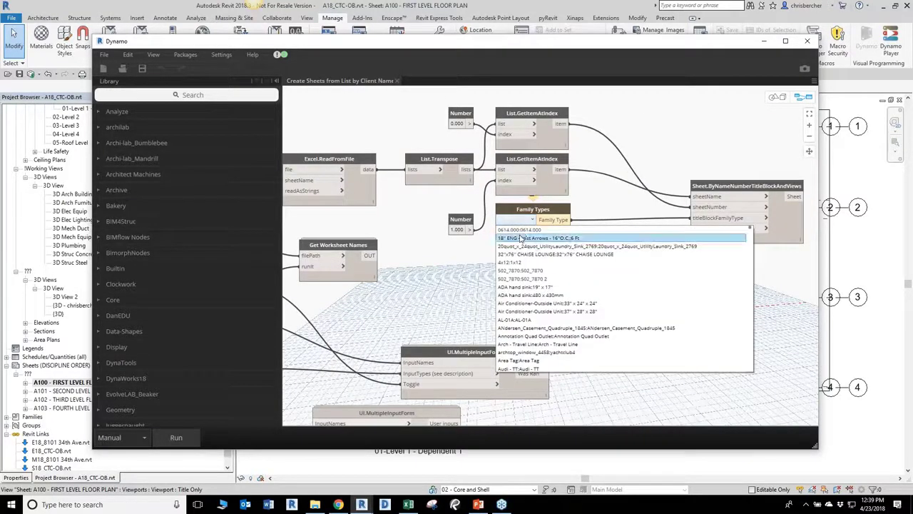
scroll(521, 238, "down", 15)
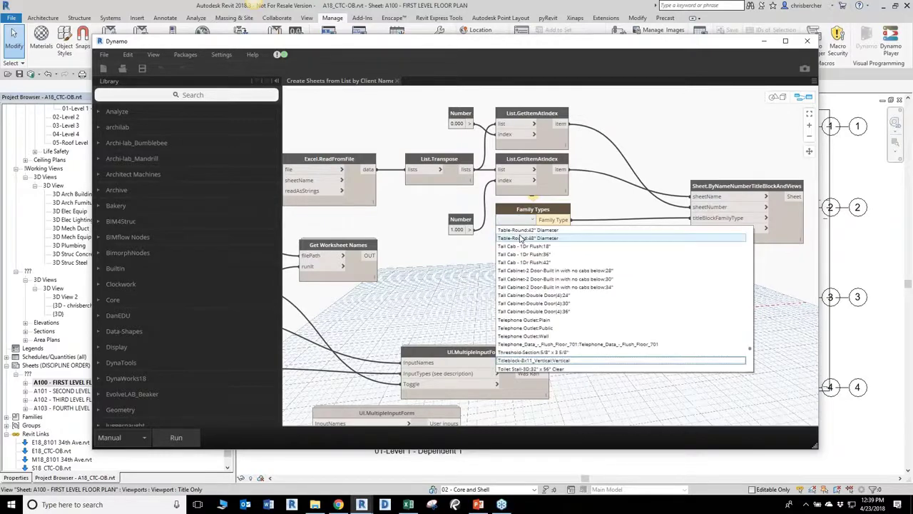
scroll(535, 316, "down", 3)
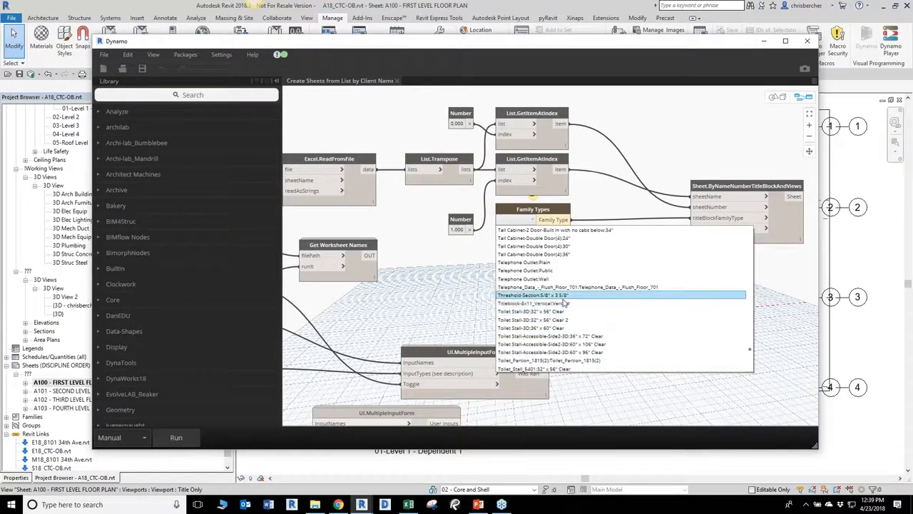
left_click(563, 305)
Look through the Views node's list for a view to place on the new sheets
left_click(519, 259)
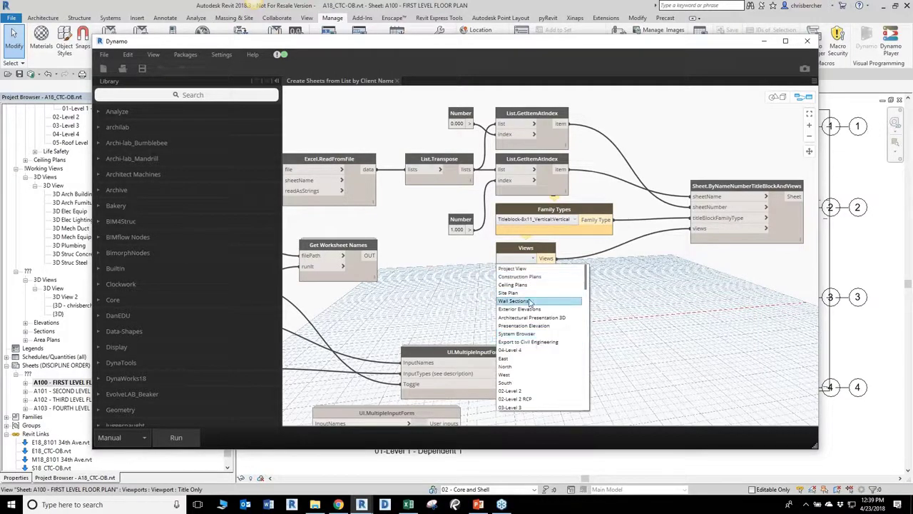
scroll(531, 366, "down", 5)
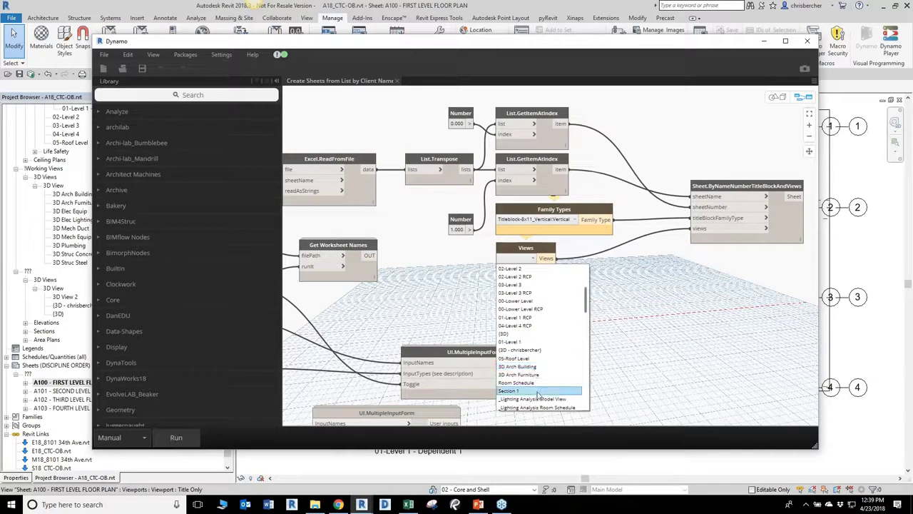
scroll(538, 396, "down", 4)
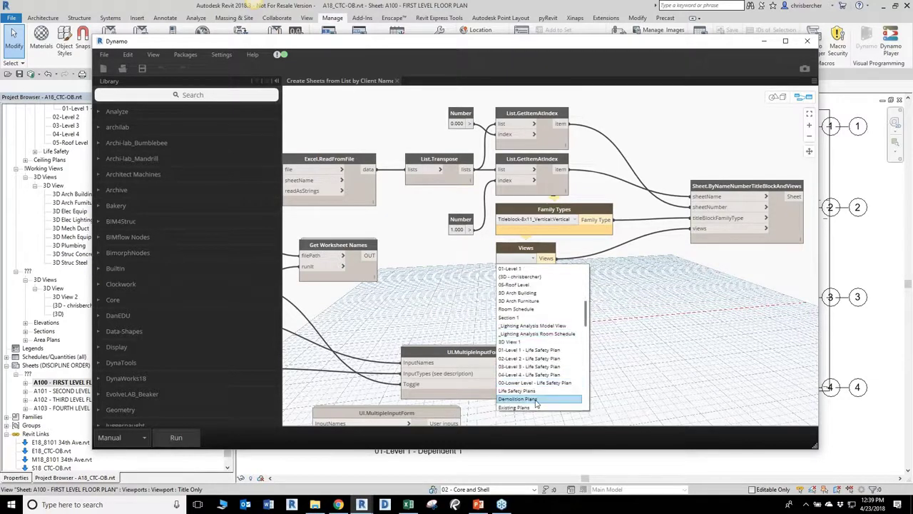
scroll(550, 357, "down", 5)
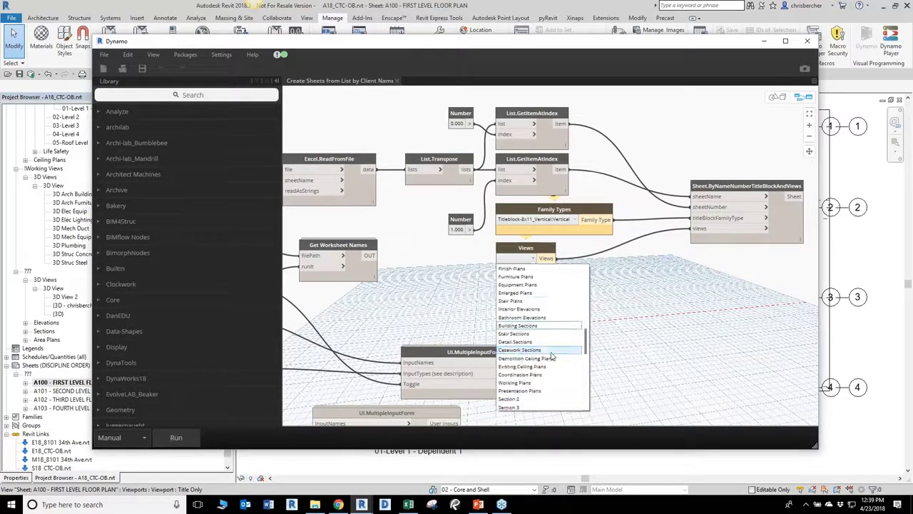
scroll(546, 353, "up", 4)
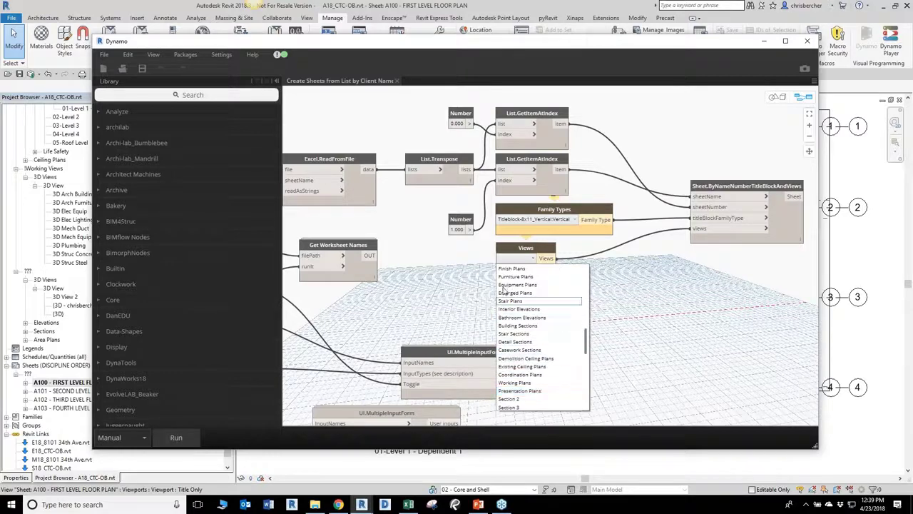
left_click(609, 330)
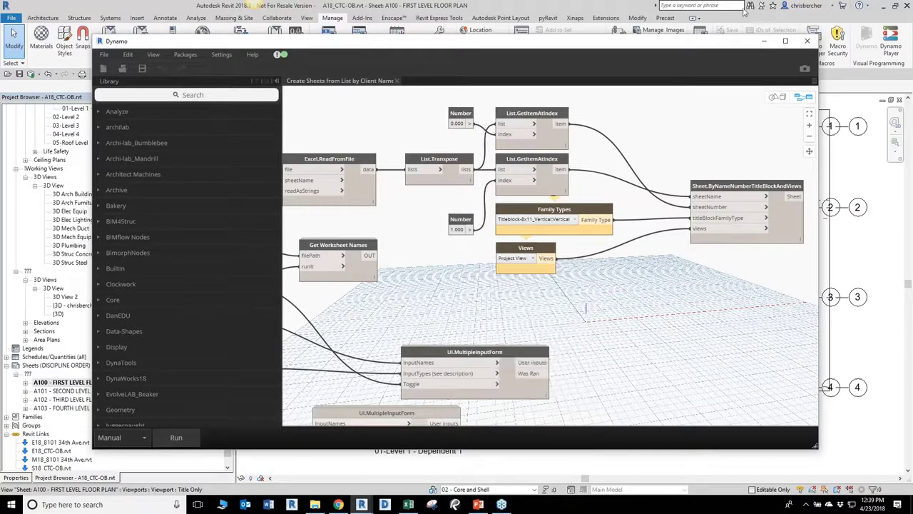
Minimise Dynamo and create a drafting view in Revit with the default name at 1/4" = 1'-0" scale
left_click(762, 42)
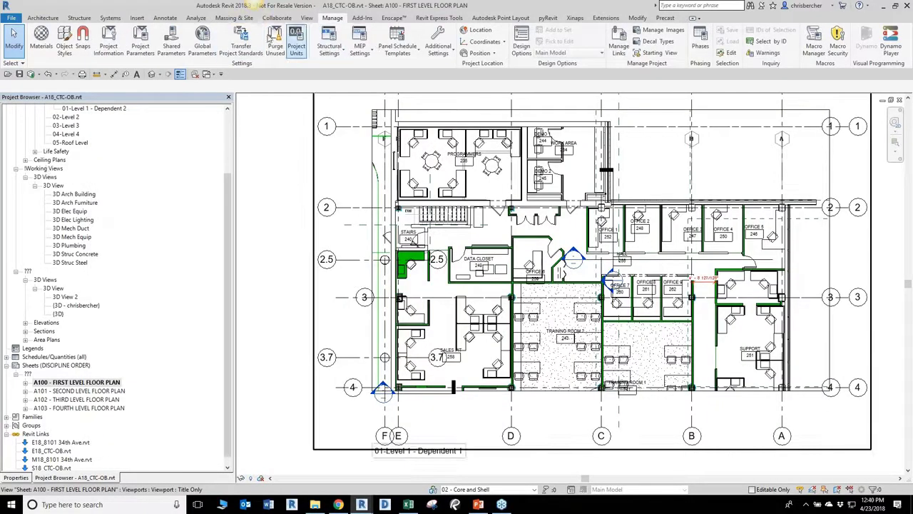
left_click(307, 18)
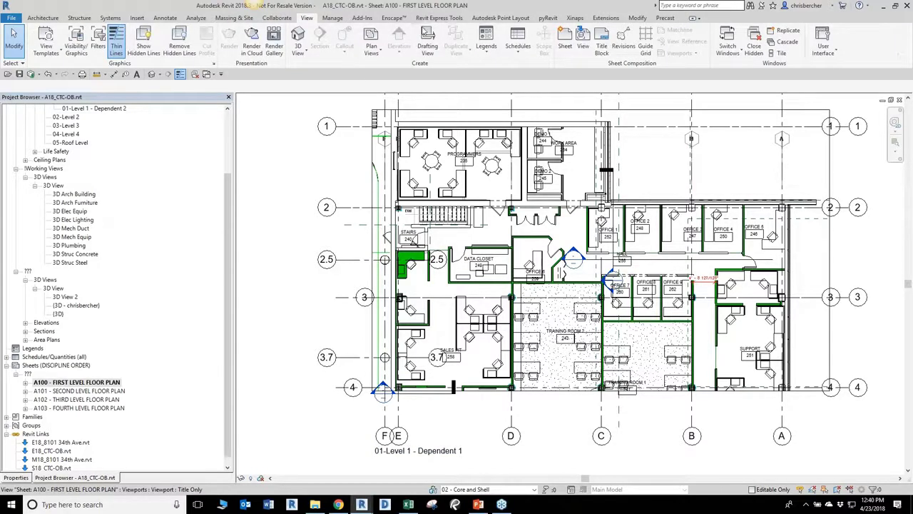
left_click(462, 276)
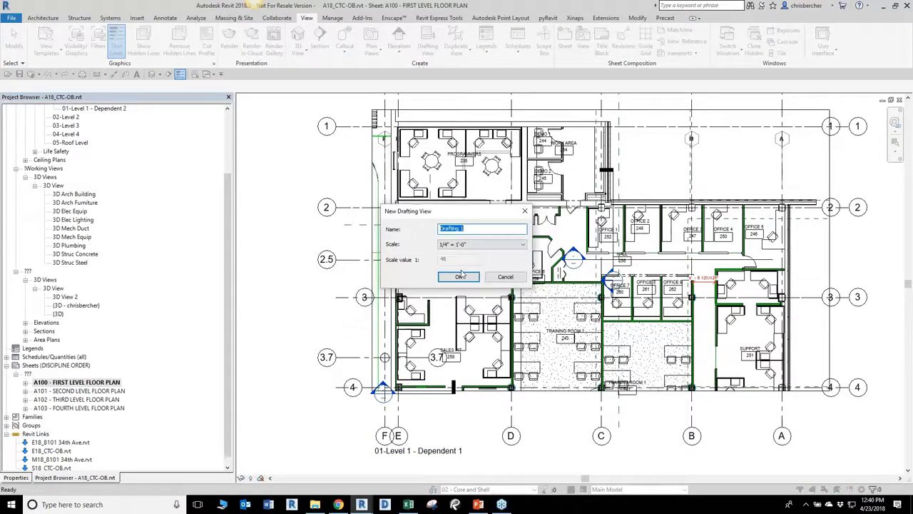
left_click(461, 276)
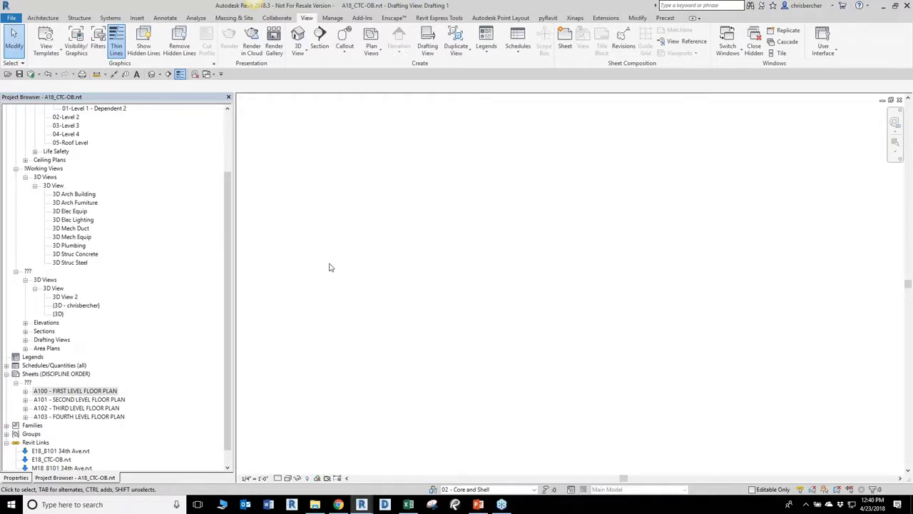
Return to the A100 sheet and locate the new drafting view under Drafting Views > Detail in the Project Browser
key("ctrl+Tab")
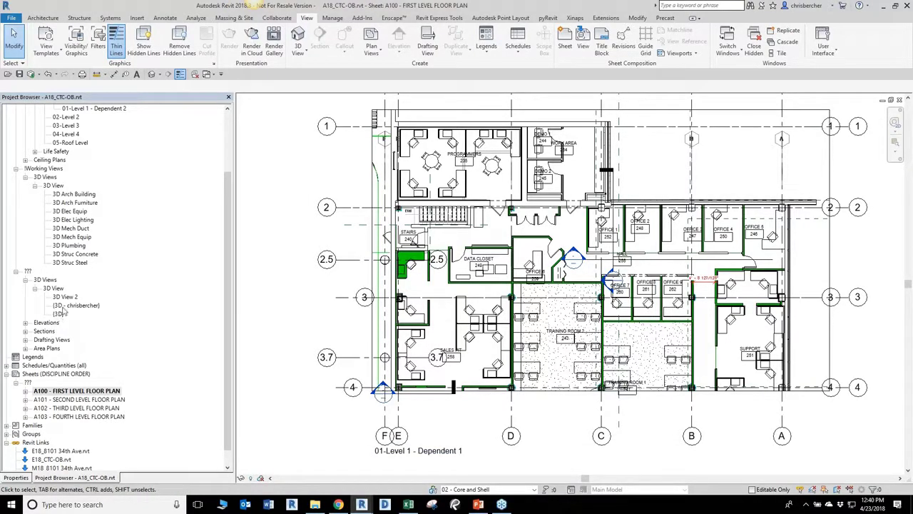
left_click(25, 340)
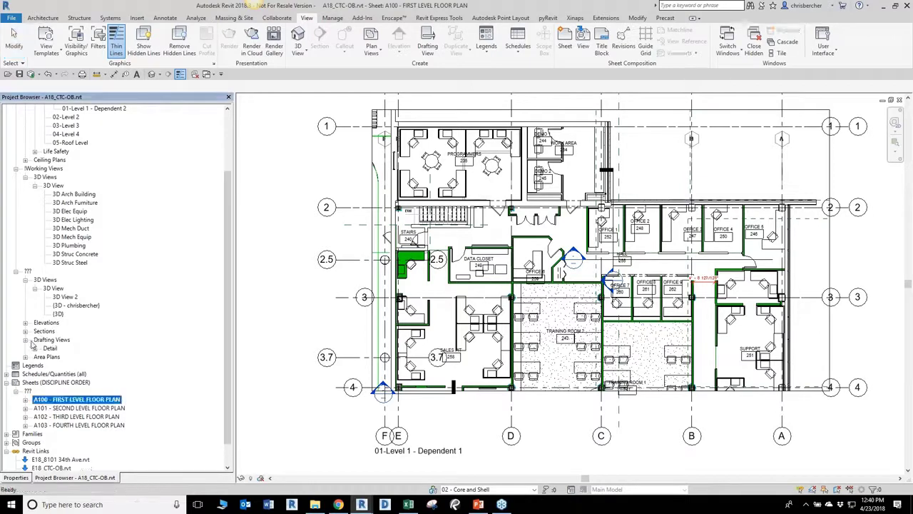
left_click(35, 348)
left_click(64, 356)
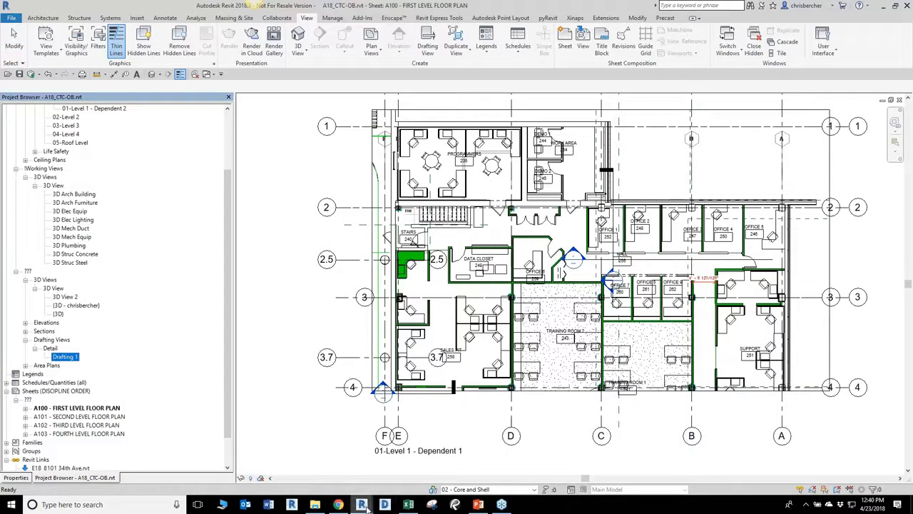
Switch back to the Dynamo graph and set the Views node to Drafting 1
mouse_move(364, 505)
left_click(340, 466)
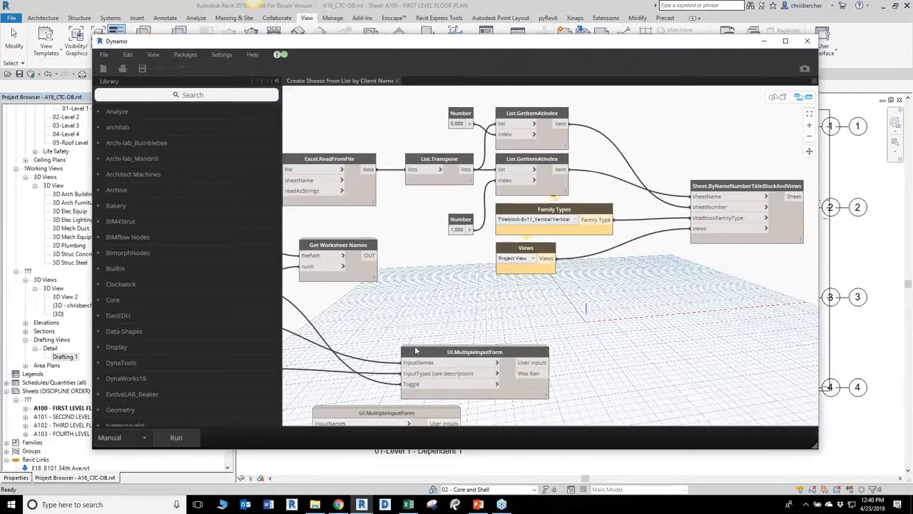
left_click(517, 258)
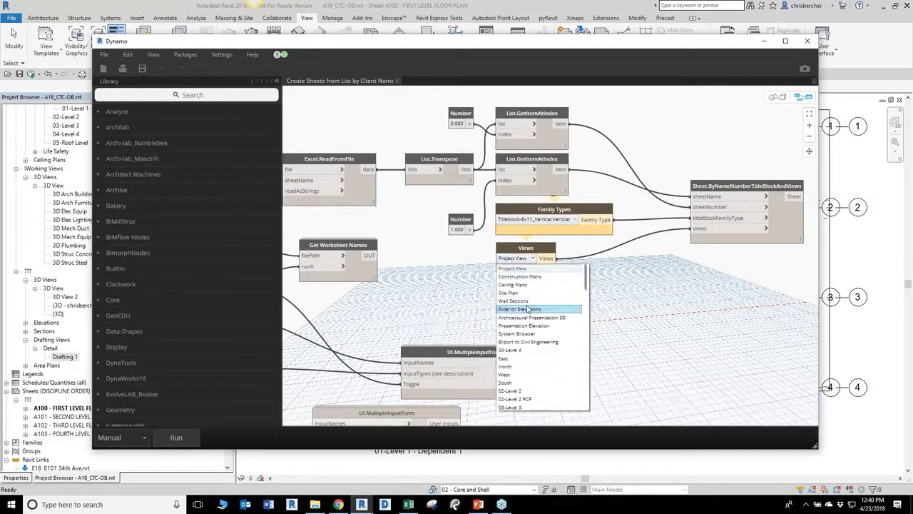
scroll(523, 309, "down", 10)
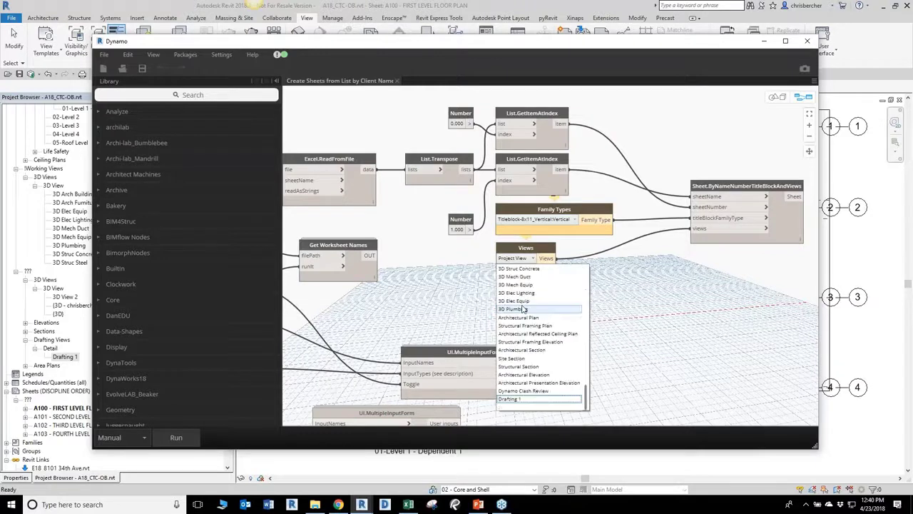
left_click(511, 398)
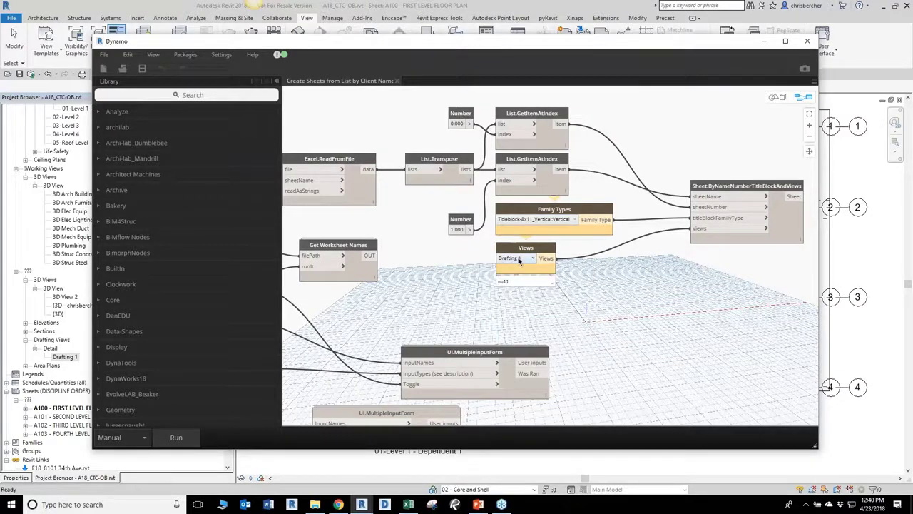
Point the File Path node to Sheets.xlsx in the Supporting Files folder
middle_click_drag(536, 293, 713, 285)
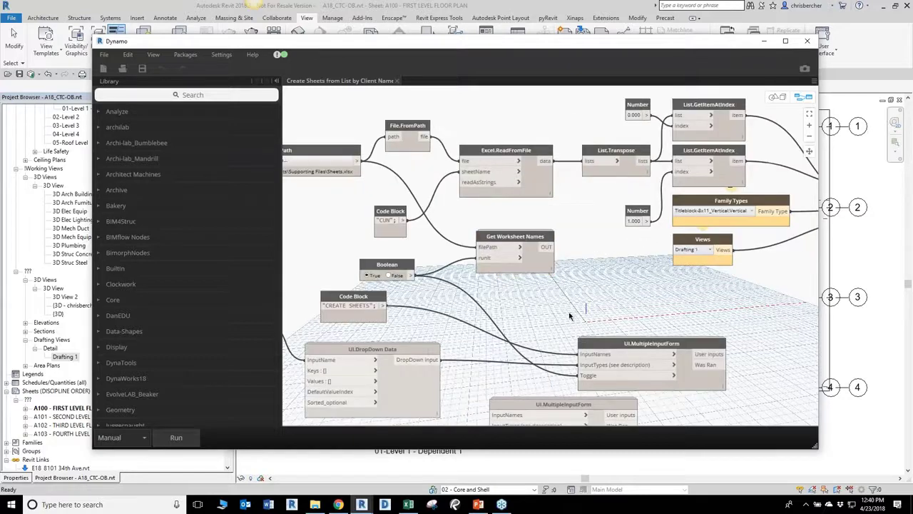
middle_click_drag(570, 315, 493, 318)
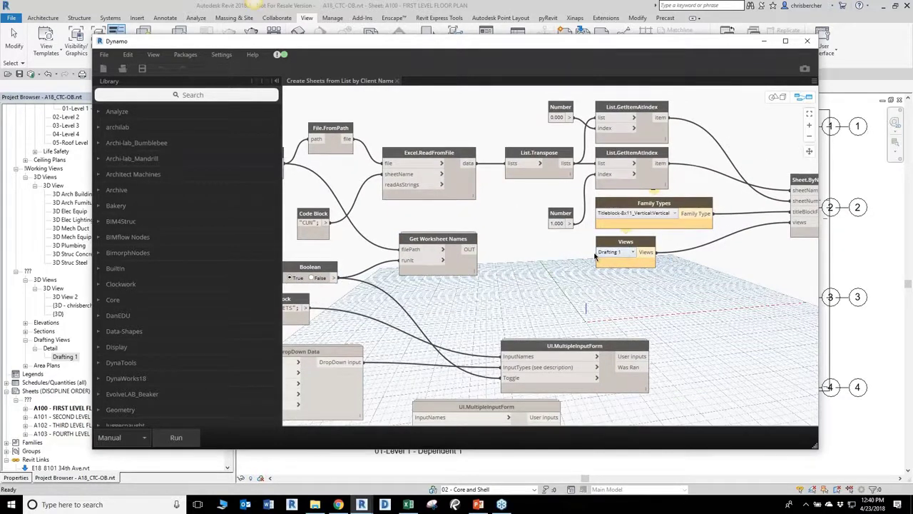
middle_click_drag(575, 278, 714, 277)
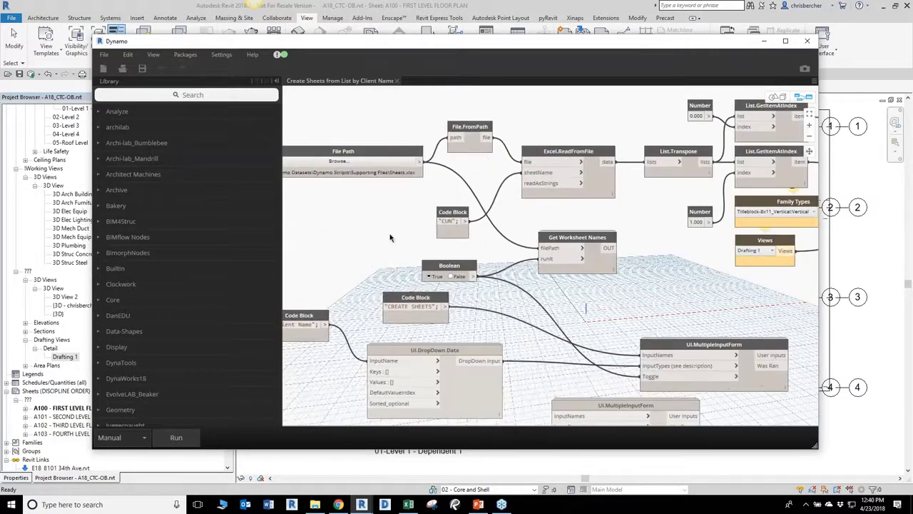
middle_click_drag(354, 224, 462, 256)
left_click(414, 174)
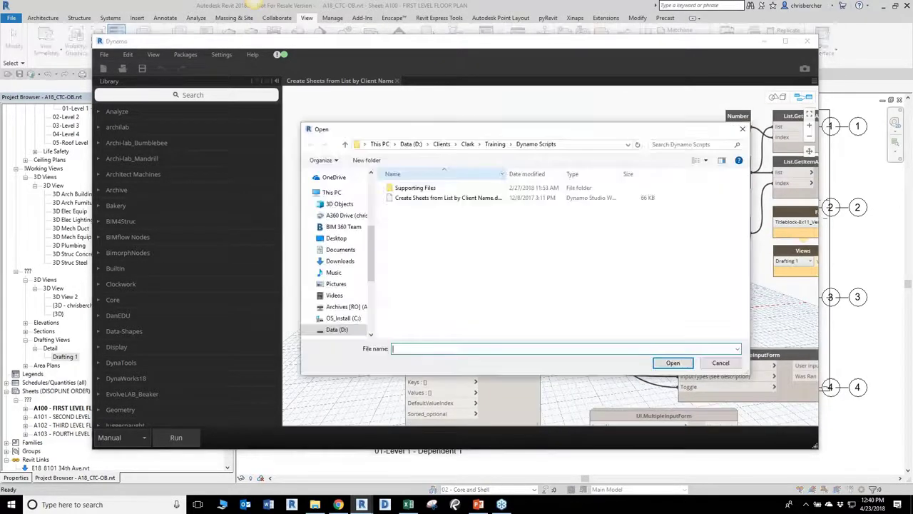
double_click(416, 188)
double_click(414, 188)
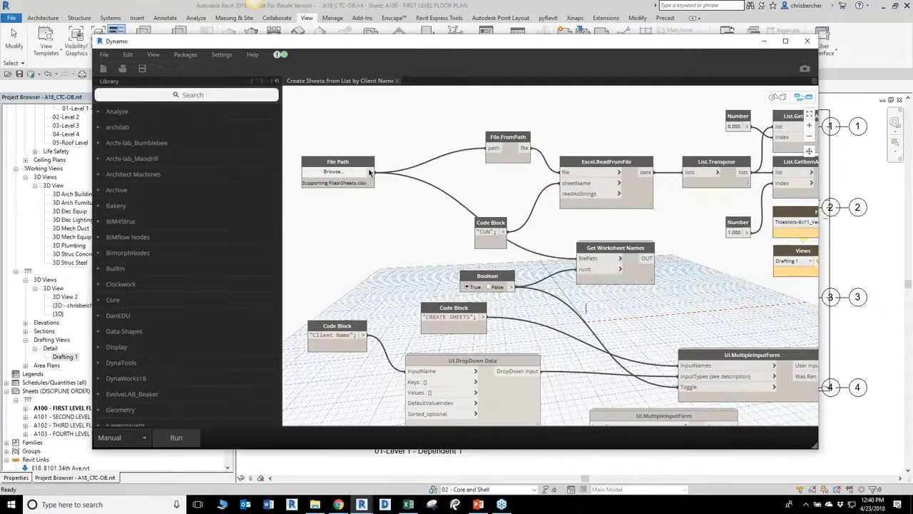
Try running the graph with the sheetName code block set to "LSA"
middle_click_drag(632, 283, 610, 254)
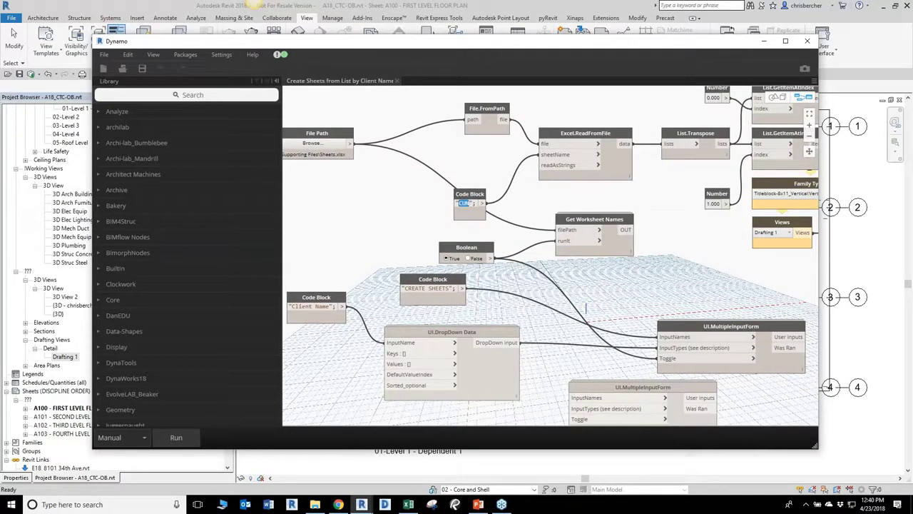
type("LIS")
left_click(176, 437)
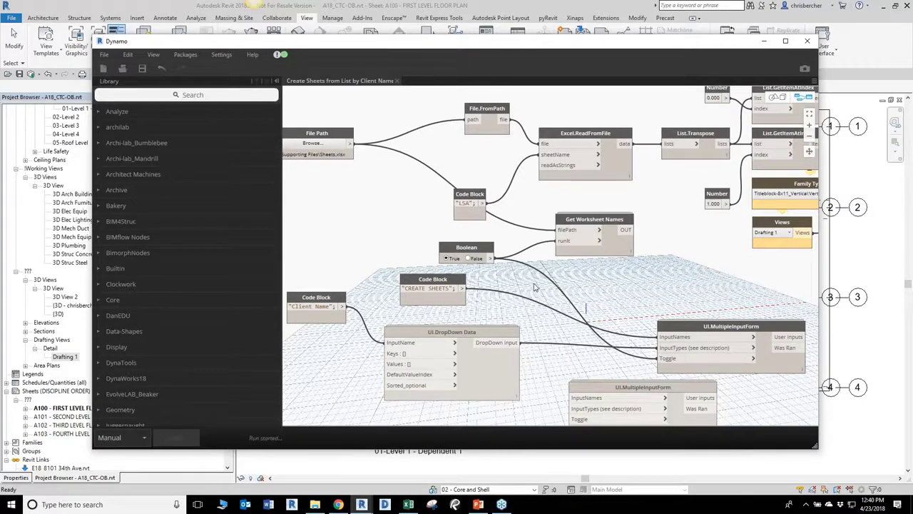
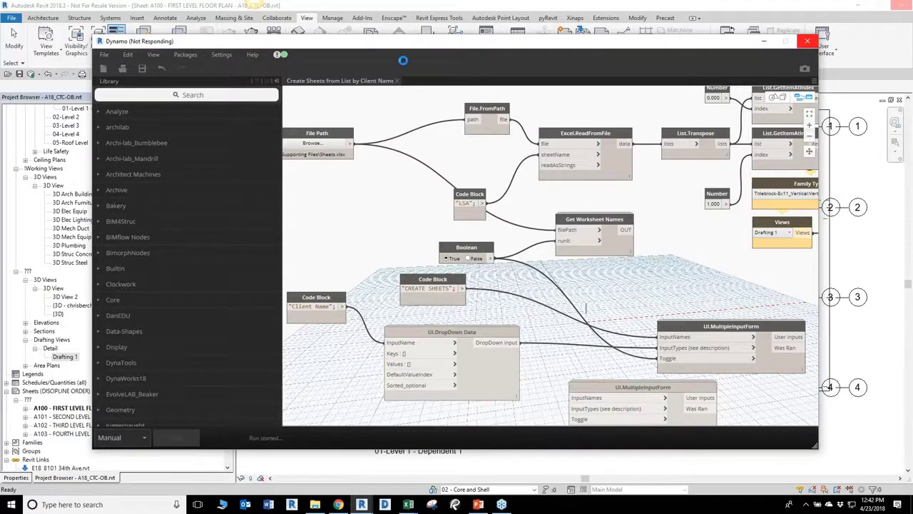
left_click_drag(415, 43, 497, 27)
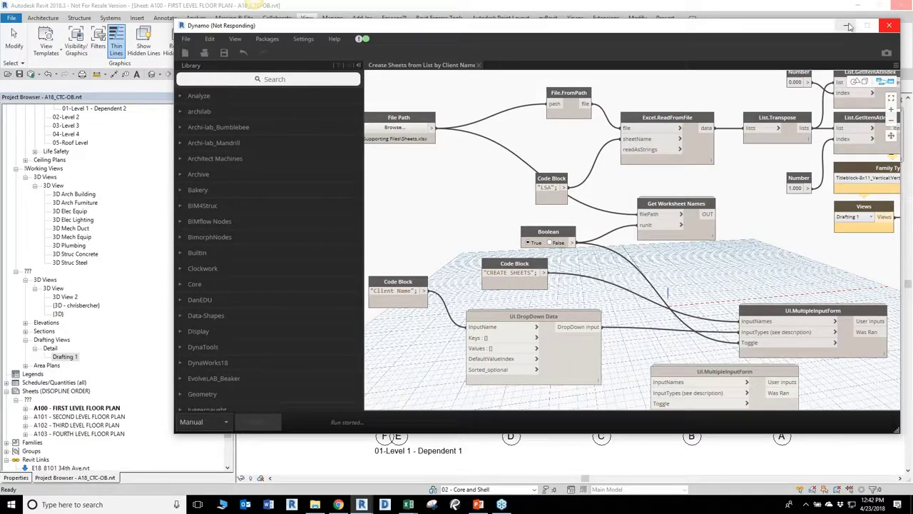
left_click_drag(793, 29, 737, 24)
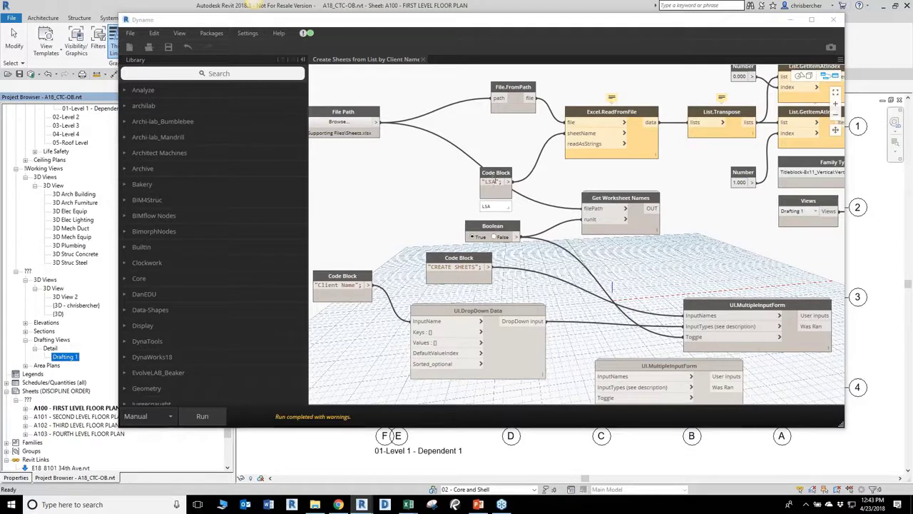
Set the sheetName code block to "CUN", rerun the graph and check the warning on the Excel.ReadFromFile node
left_click(497, 182)
left_click_drag(498, 183, 485, 183)
type("CUN")
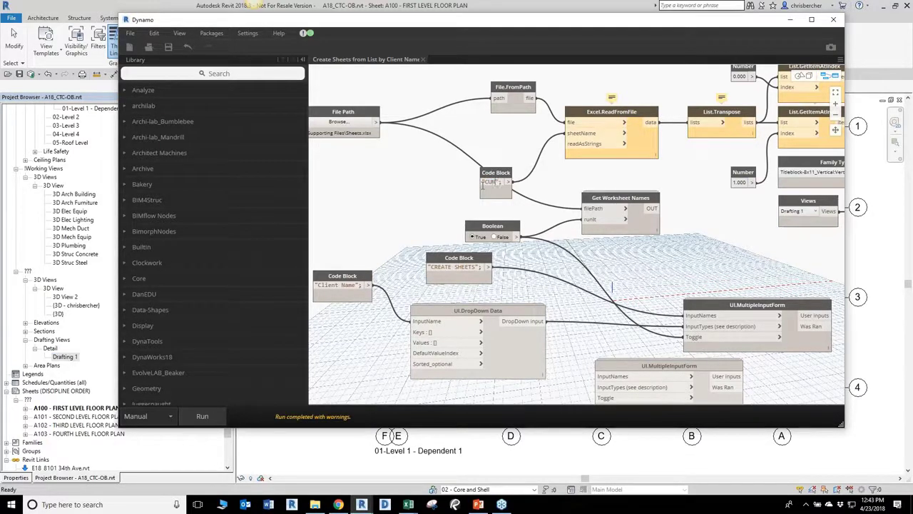
left_click(202, 416)
middle_click_drag(588, 166, 541, 202)
middle_click_drag(631, 175, 606, 168)
mouse_move(556, 125)
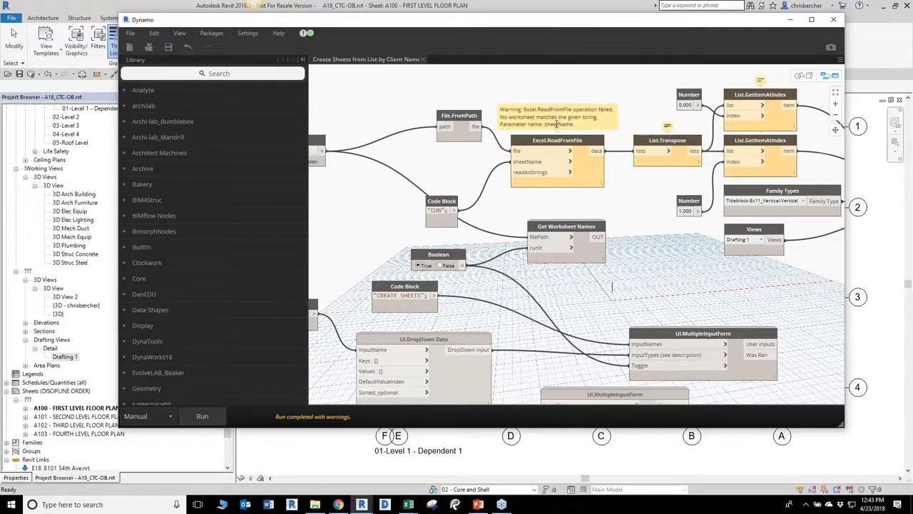
Open Sheets.xlsx in Excel from the File Path node's file browser to check its worksheet names
middle_click_drag(503, 139, 622, 114)
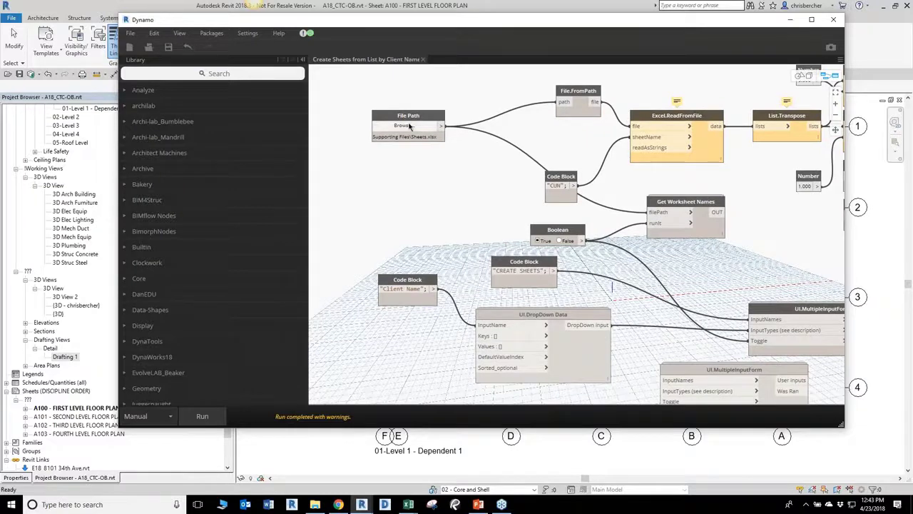
left_click(410, 125)
left_click(232, 94)
right_click(229, 95)
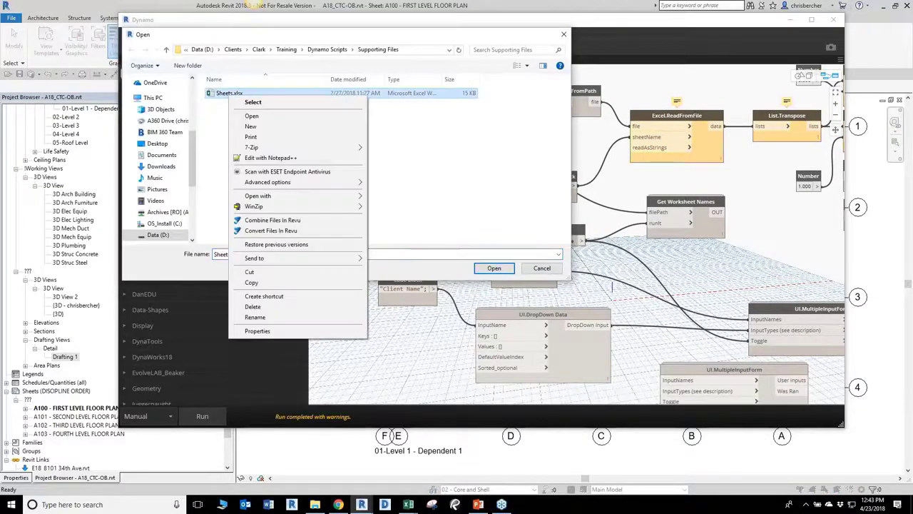
left_click(252, 116)
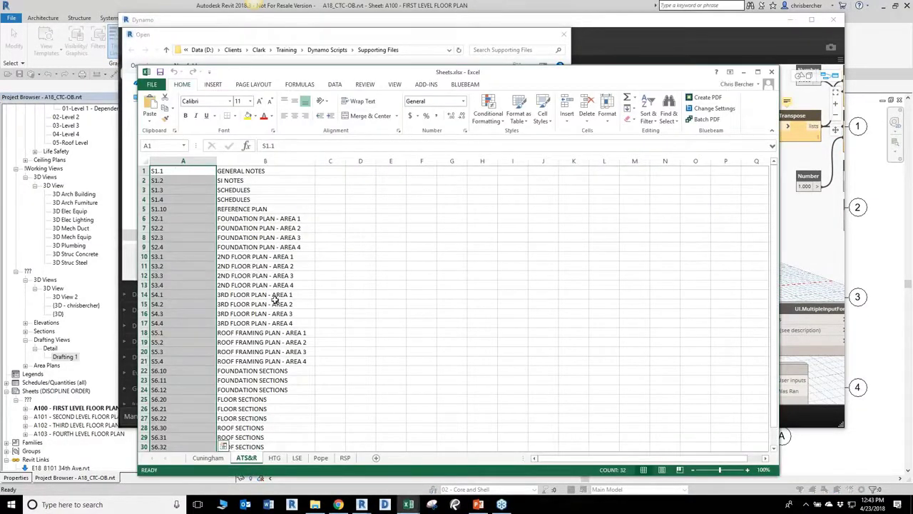
Compare the LSE and HTG worksheets in Sheets.xlsx, close the workbook and dismiss the file browser to return to the Dynamo graph
left_click(297, 458)
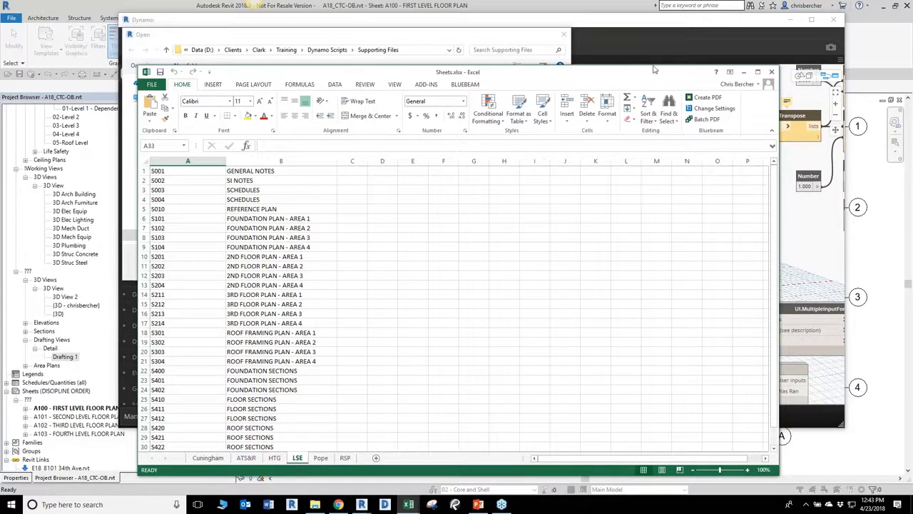
left_click(274, 458)
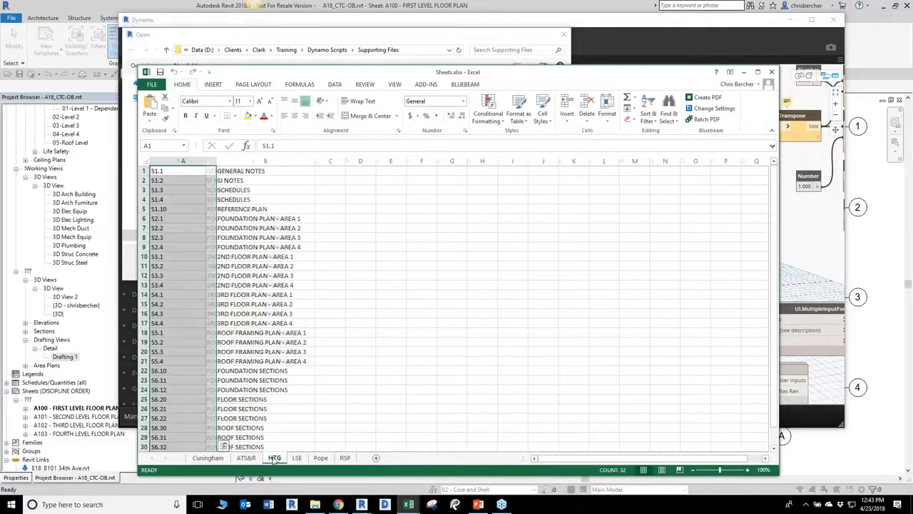
left_click(297, 458)
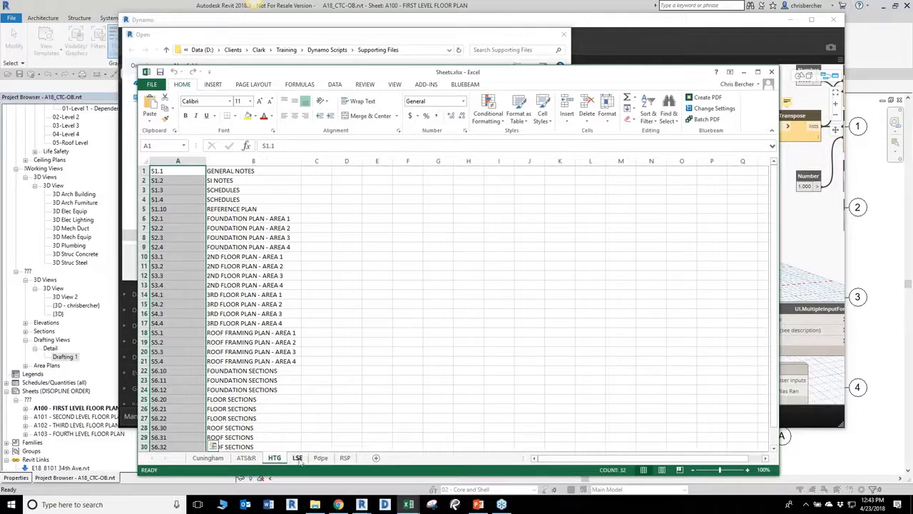
left_click(771, 72)
left_click(542, 266)
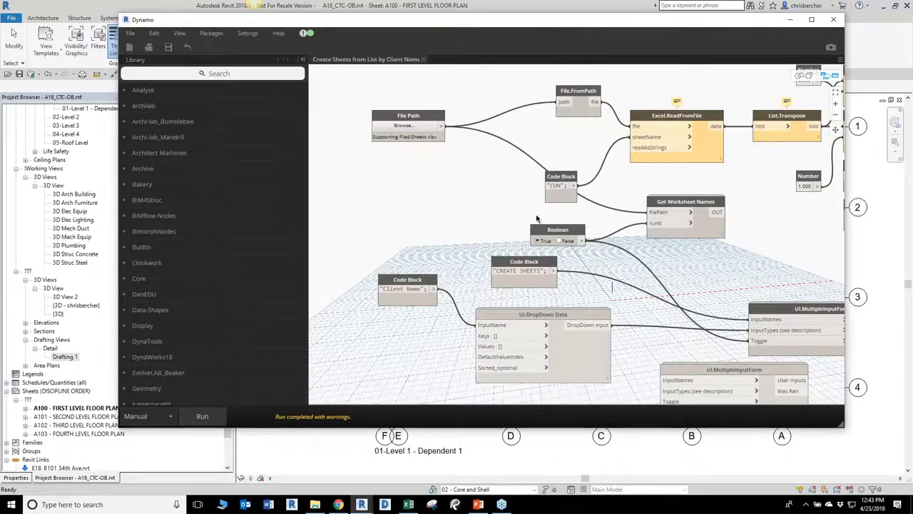
Set the sheetName code block to "LSE", run the graph to create the sheets, and close the Excel window
double_click(552, 187)
left_click_drag(551, 187, 549, 187)
type("LSE")
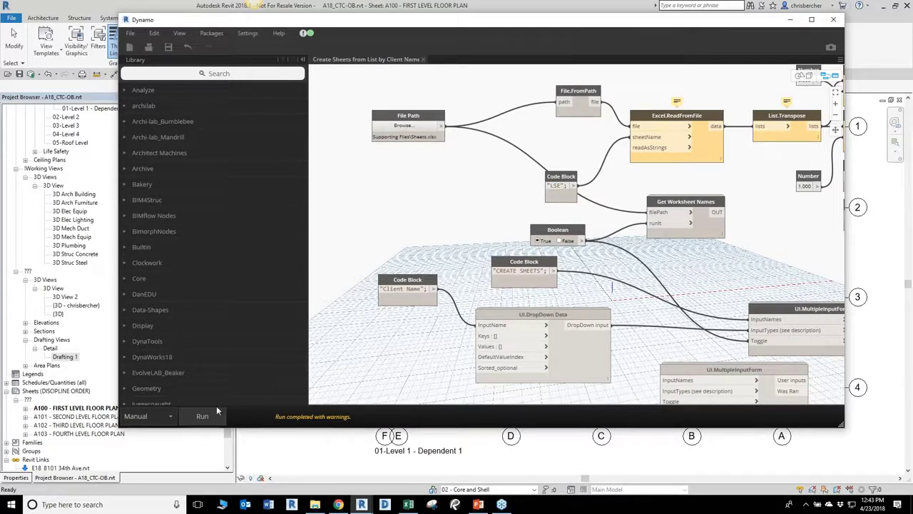
left_click(217, 411)
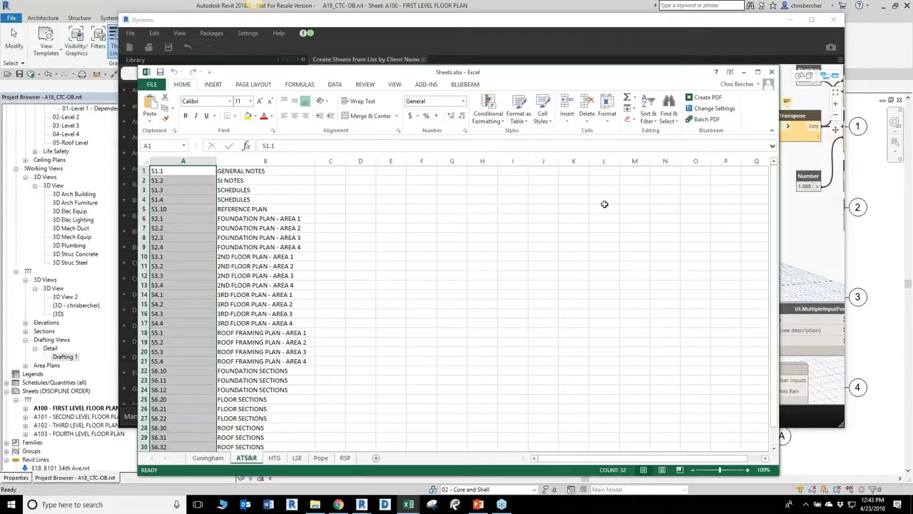
left_click(770, 73)
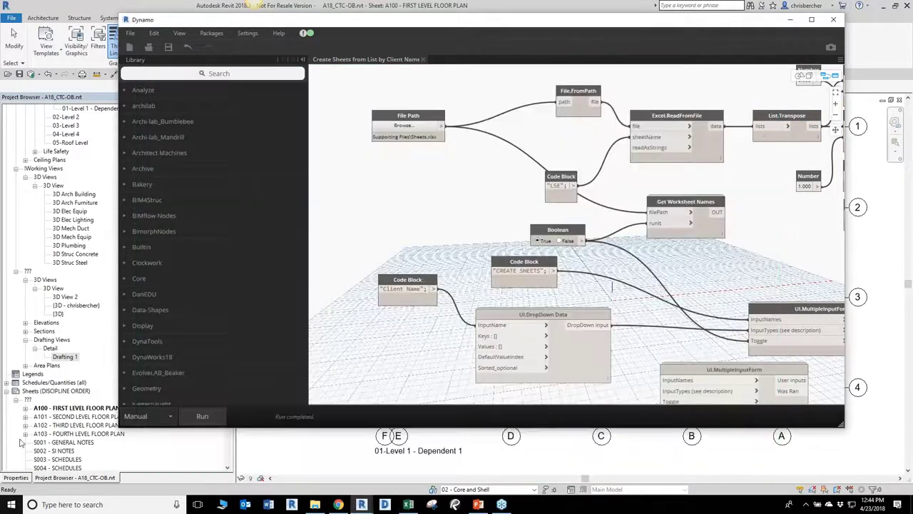
Review the created S-series sheets in the Project Browser and move the "LSE" code block up, nearer to the Excel.ReadFromFile node
scroll(79, 424, "down", 2)
scroll(79, 424, "down", 8)
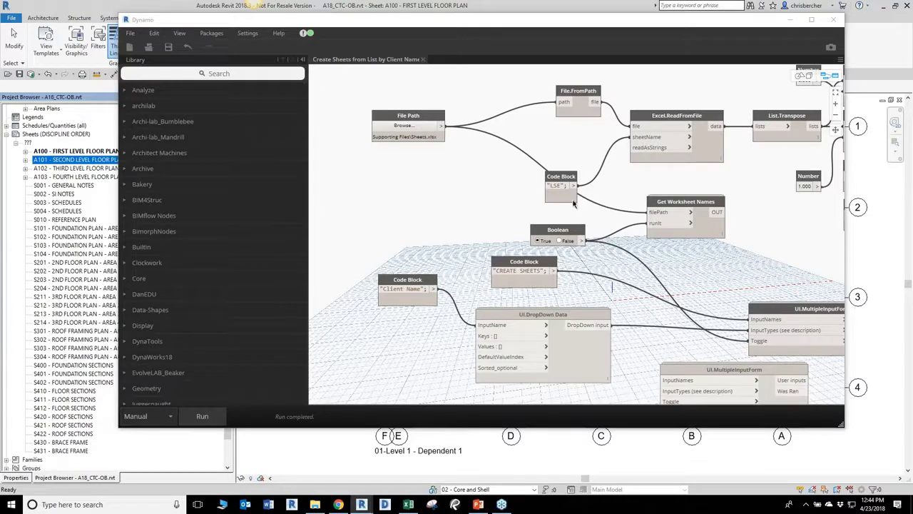
left_click_drag(561, 186, 560, 159)
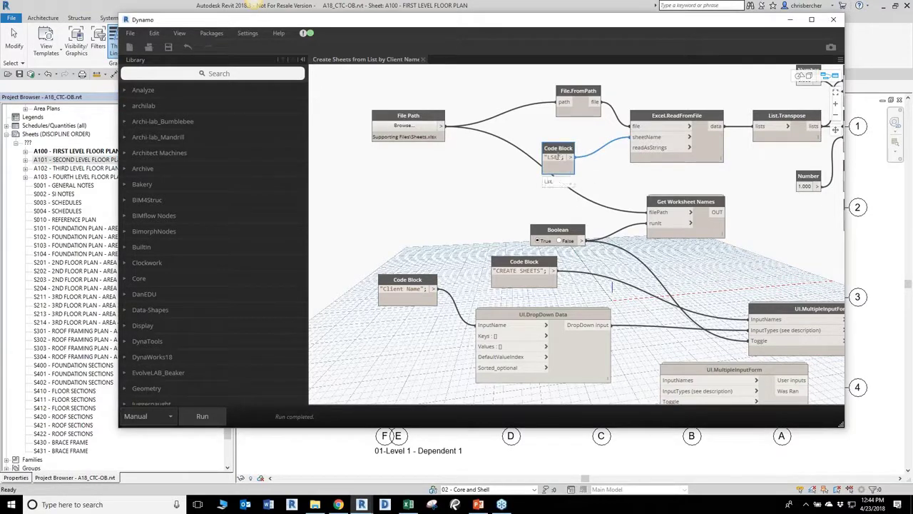